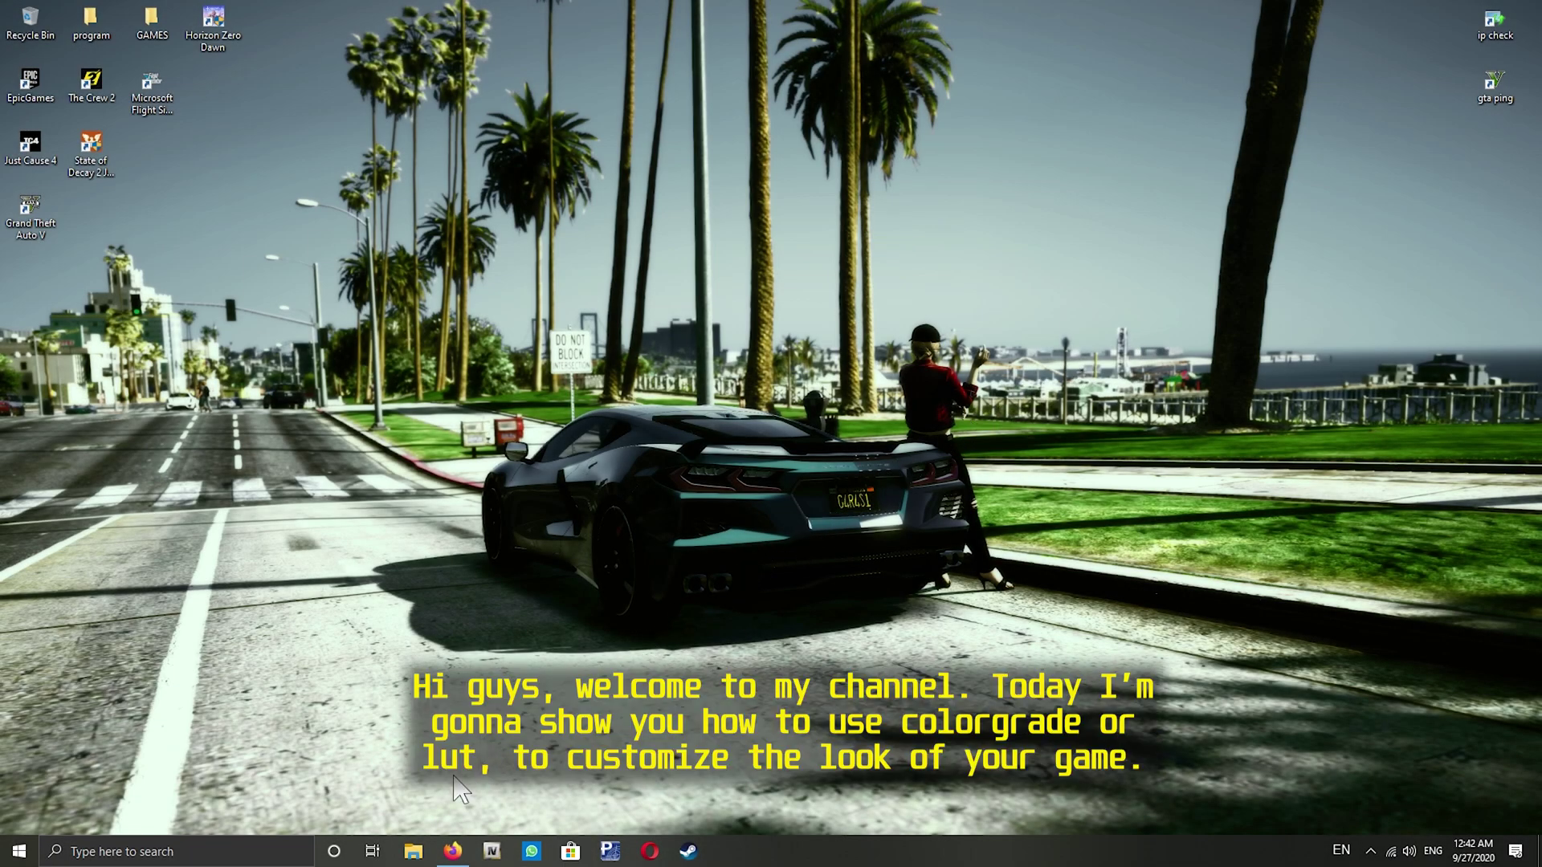
# - Look over the ReShade website in the browser, then close the browser
pyautogui.click(451, 849)
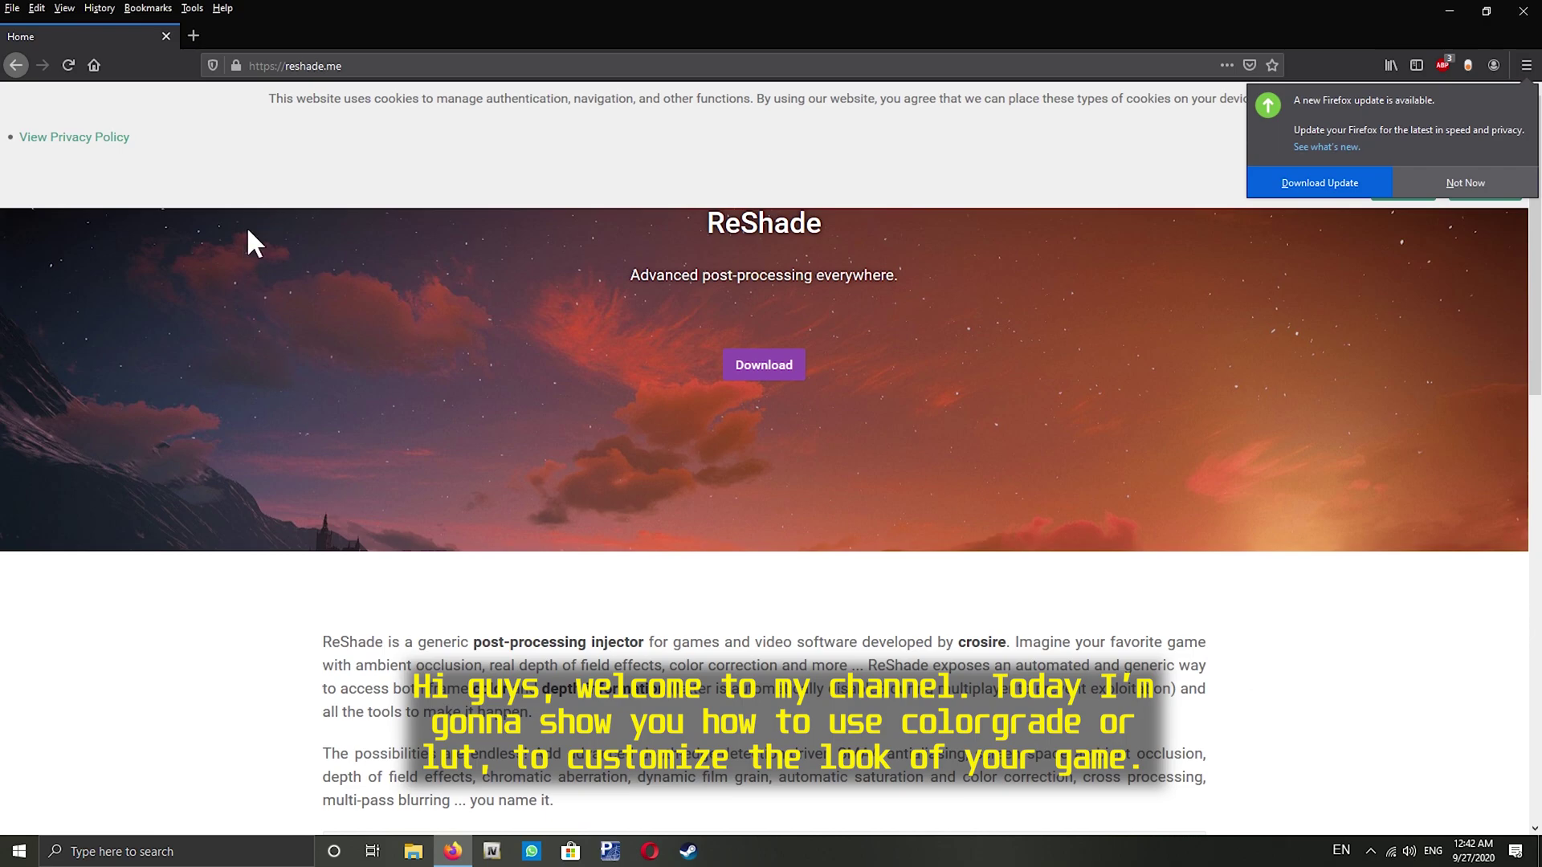
pyautogui.click(1430, 179)
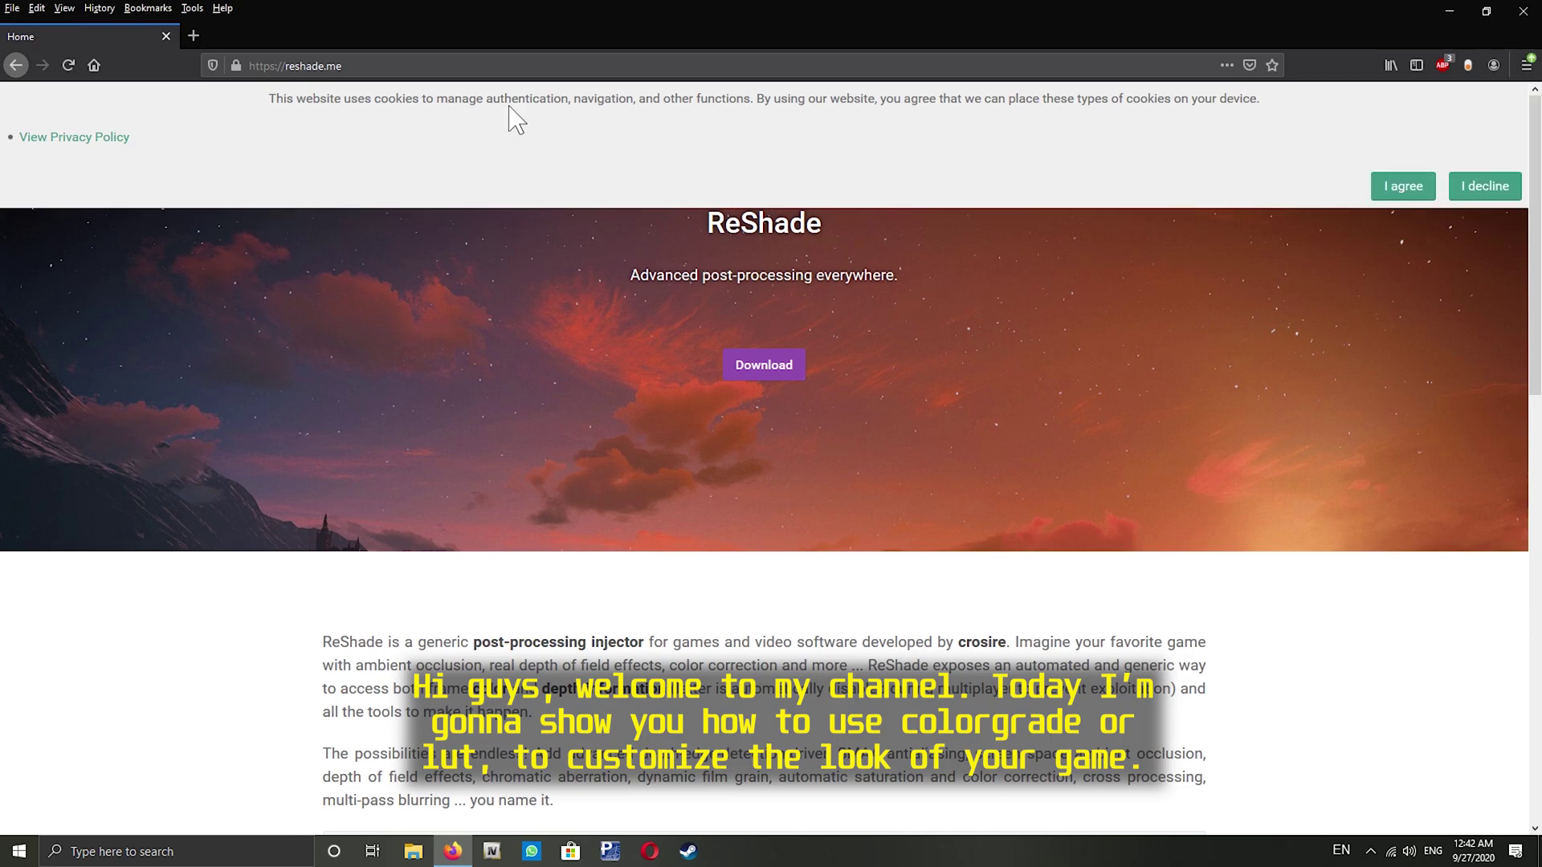
pyautogui.scroll(-15, 451, 394)
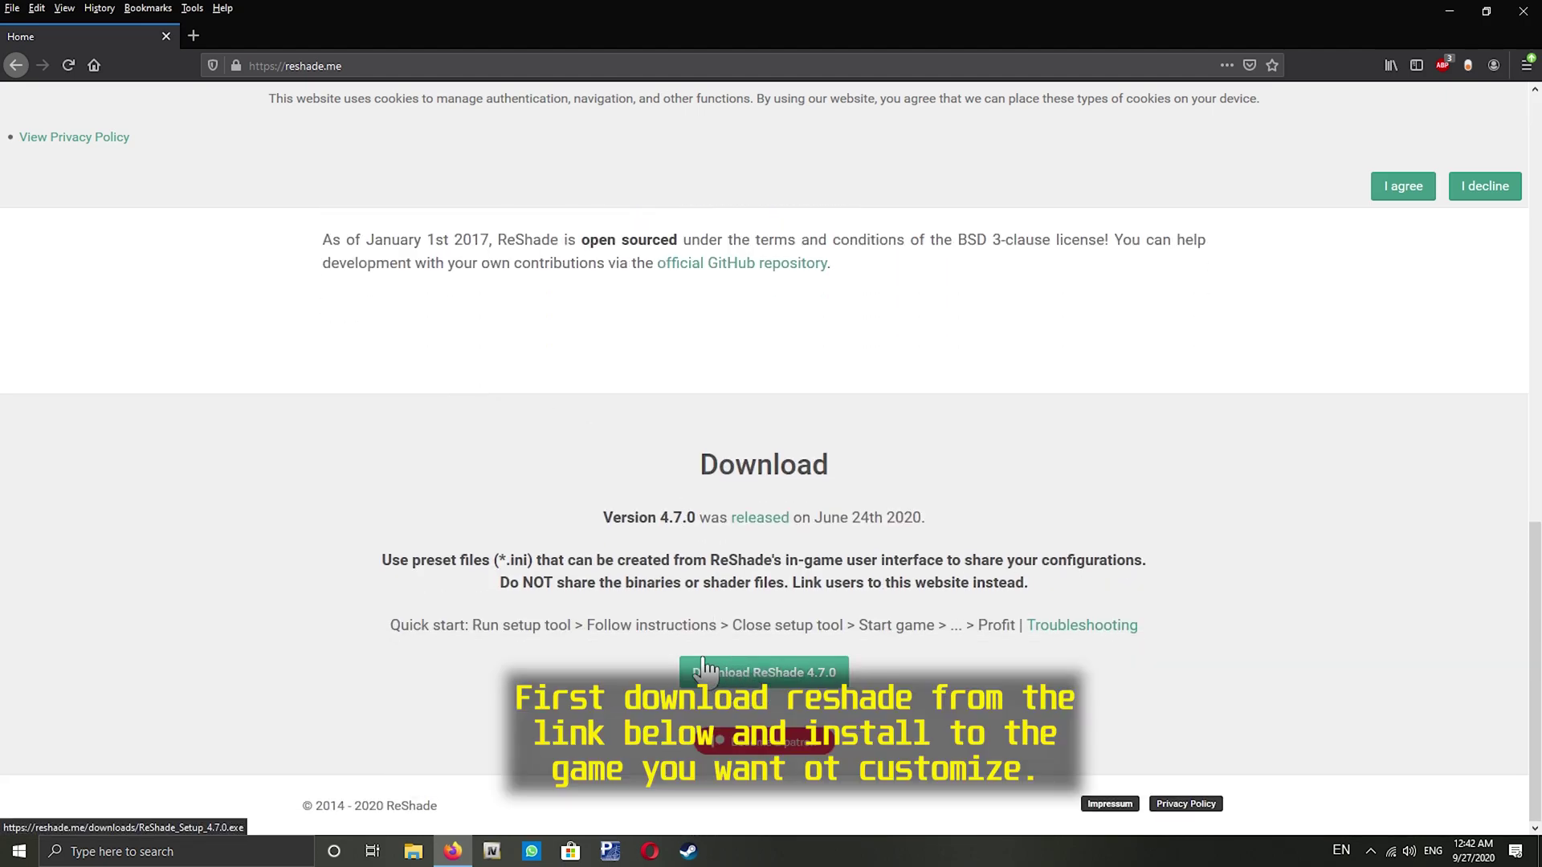
pyautogui.click(1522, 23)
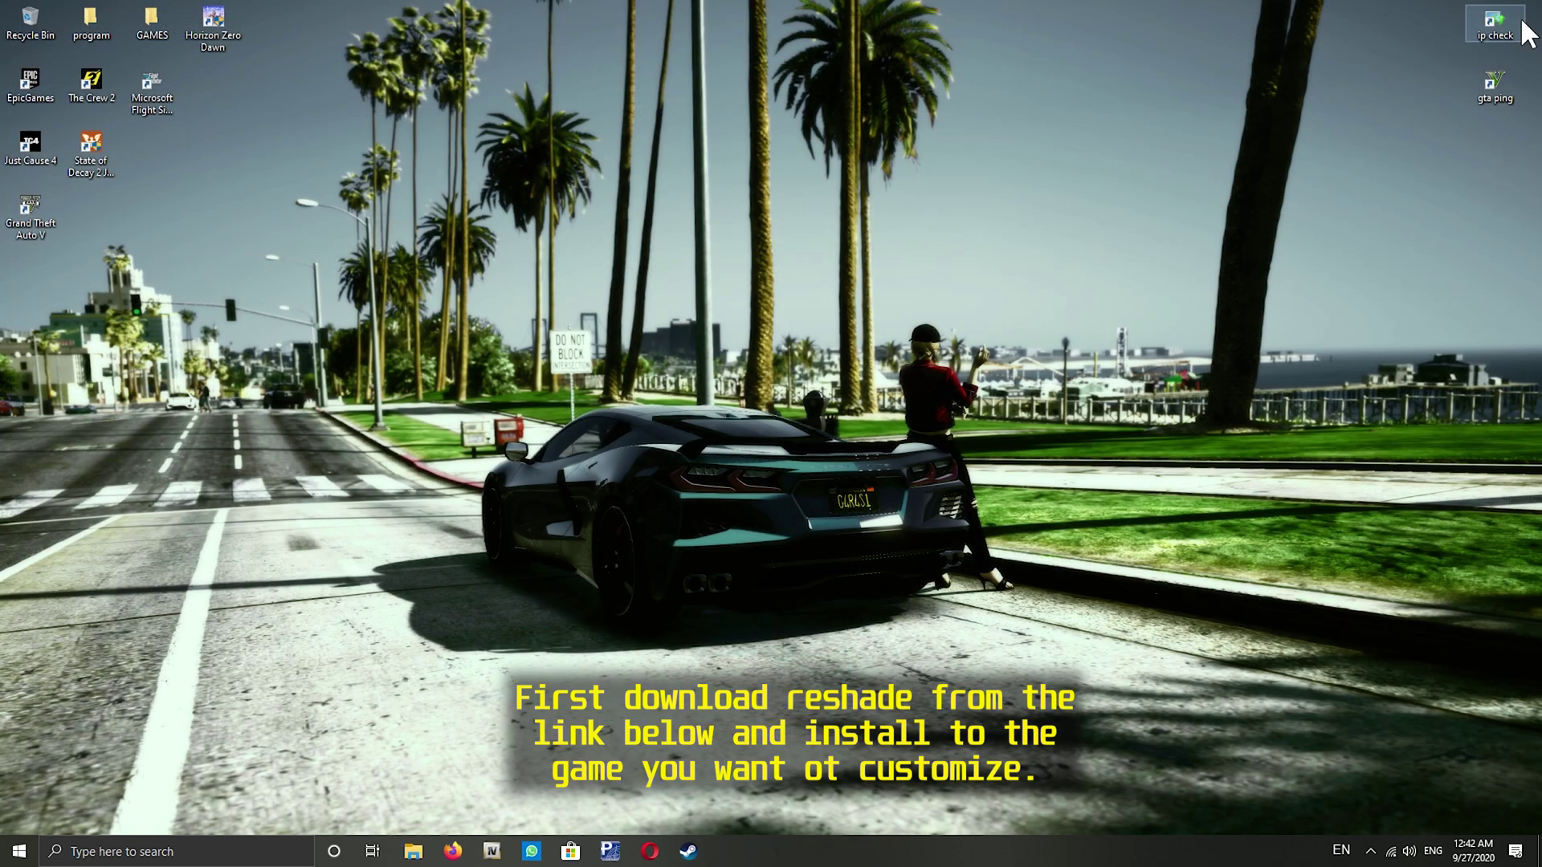
# - Launch ReShade_Setup_4.7.0.exe from E:\download\Programs on the WDblue drive
pyautogui.doubleClick(90, 33)
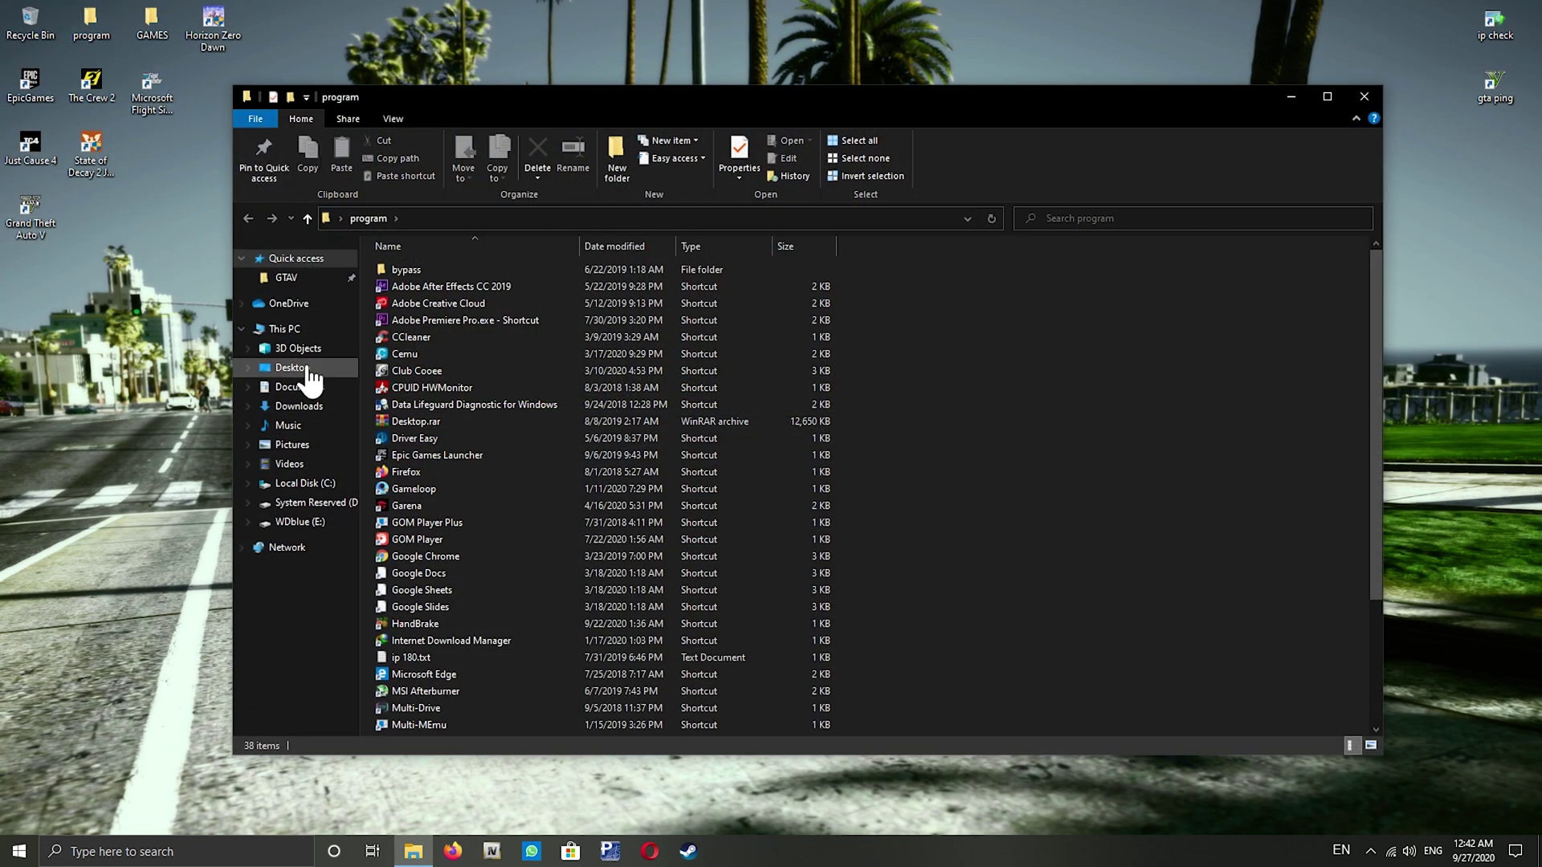
pyautogui.click(301, 522)
pyautogui.click(416, 283)
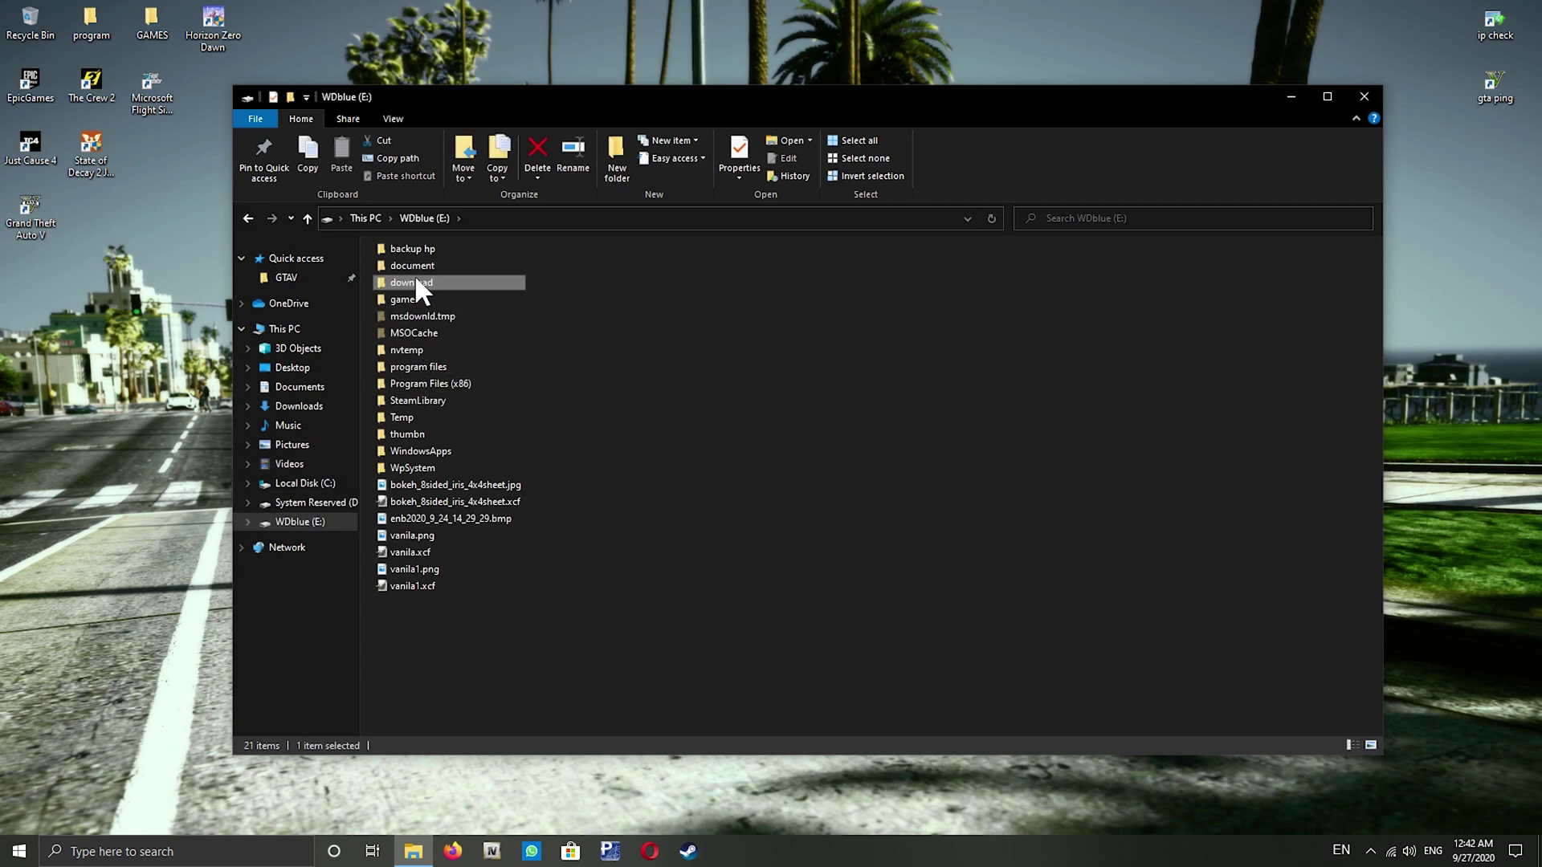
pyautogui.doubleClick(415, 282)
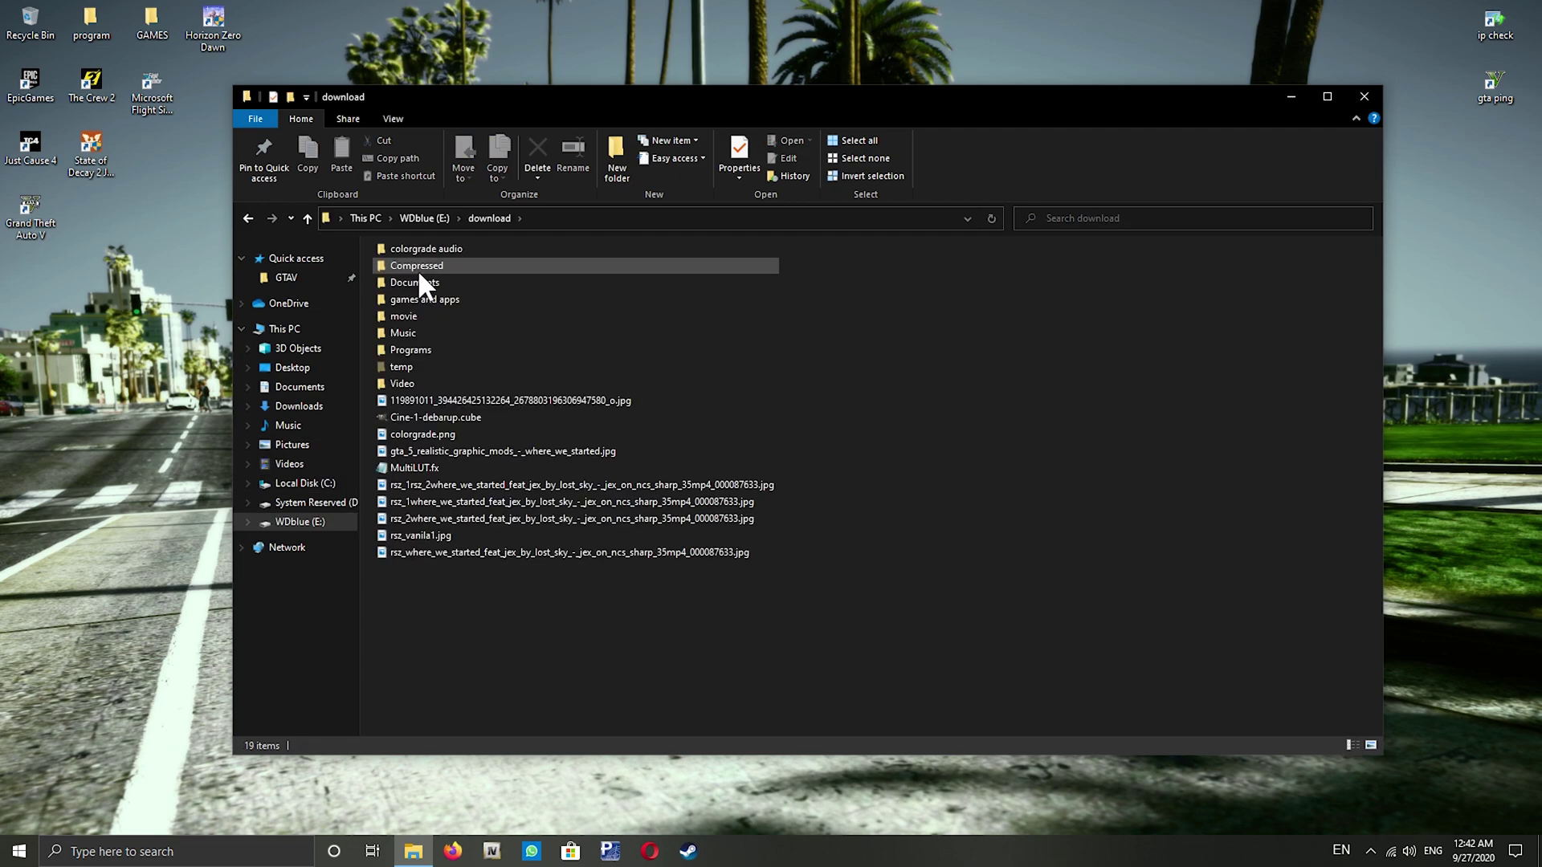
pyautogui.doubleClick(421, 347)
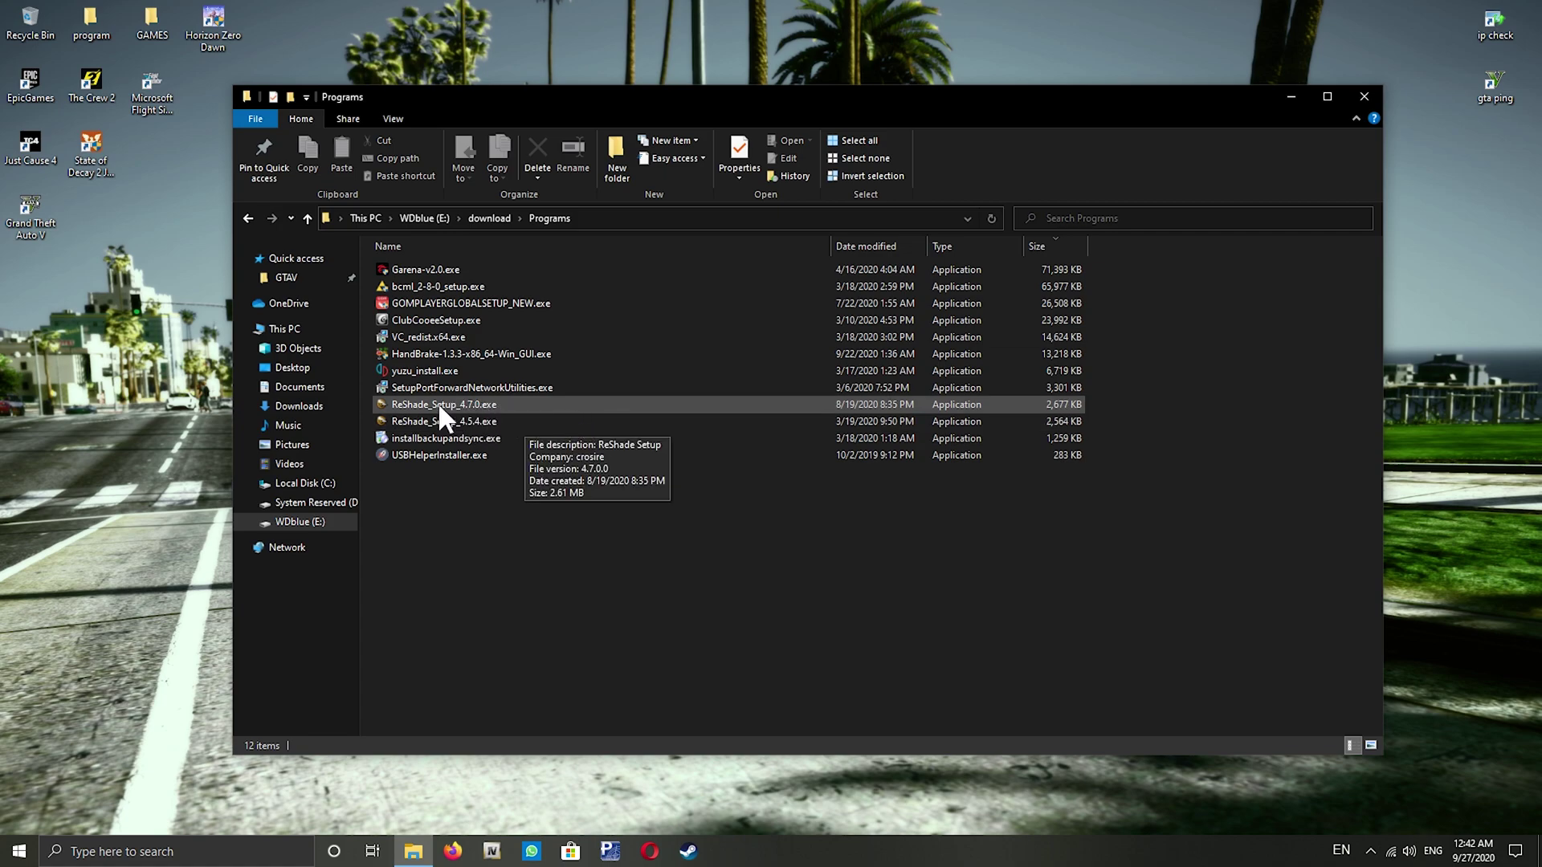
pyautogui.doubleClick(440, 406)
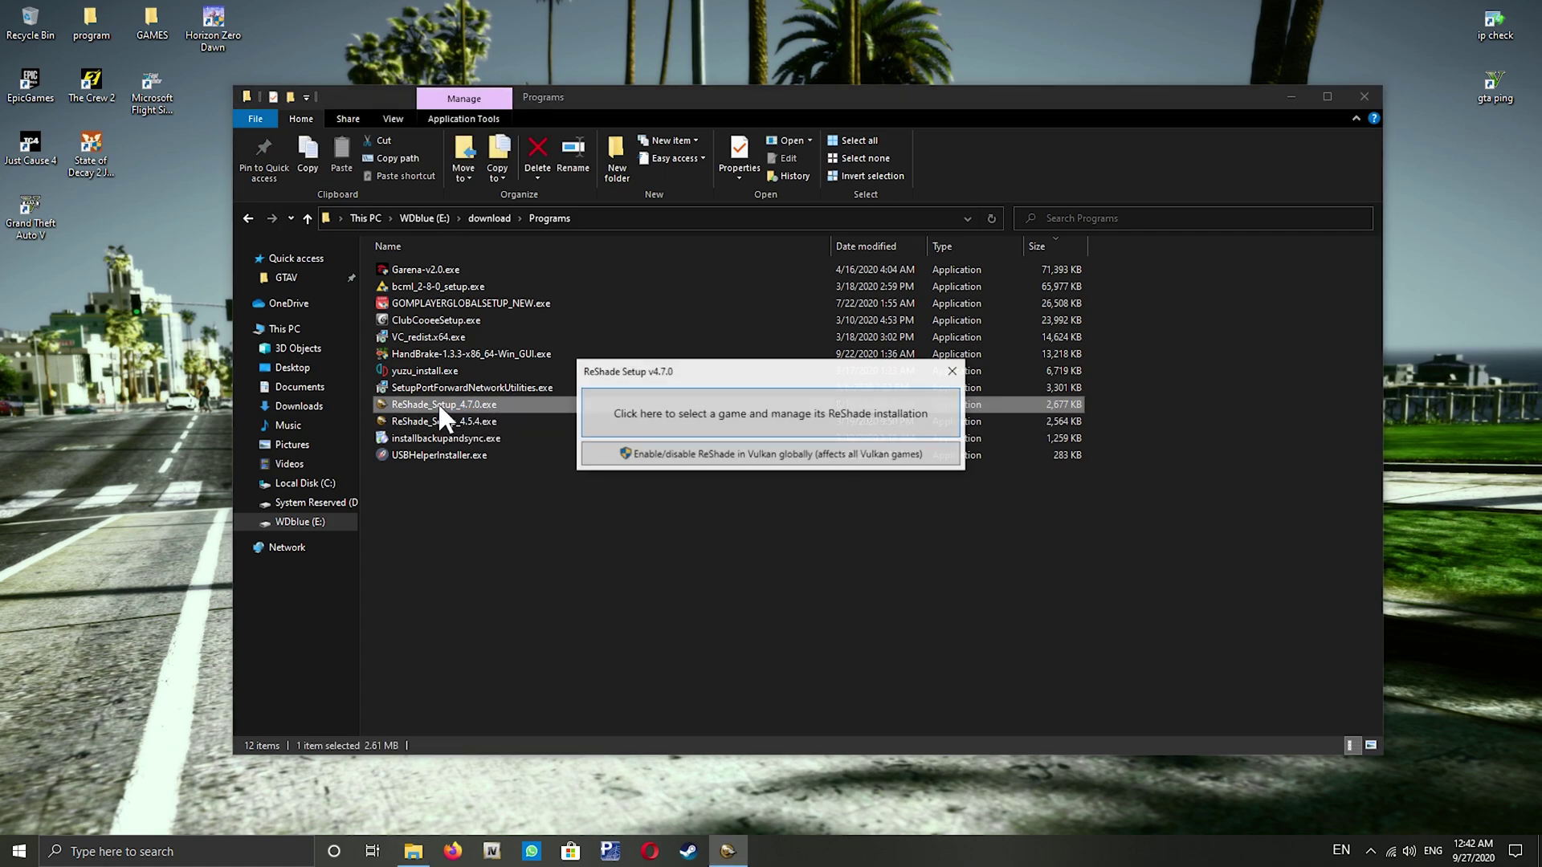
# - Browse to the GTAV game folder and choose GTA5.exe as the setup's target game
pyautogui.click(853, 429)
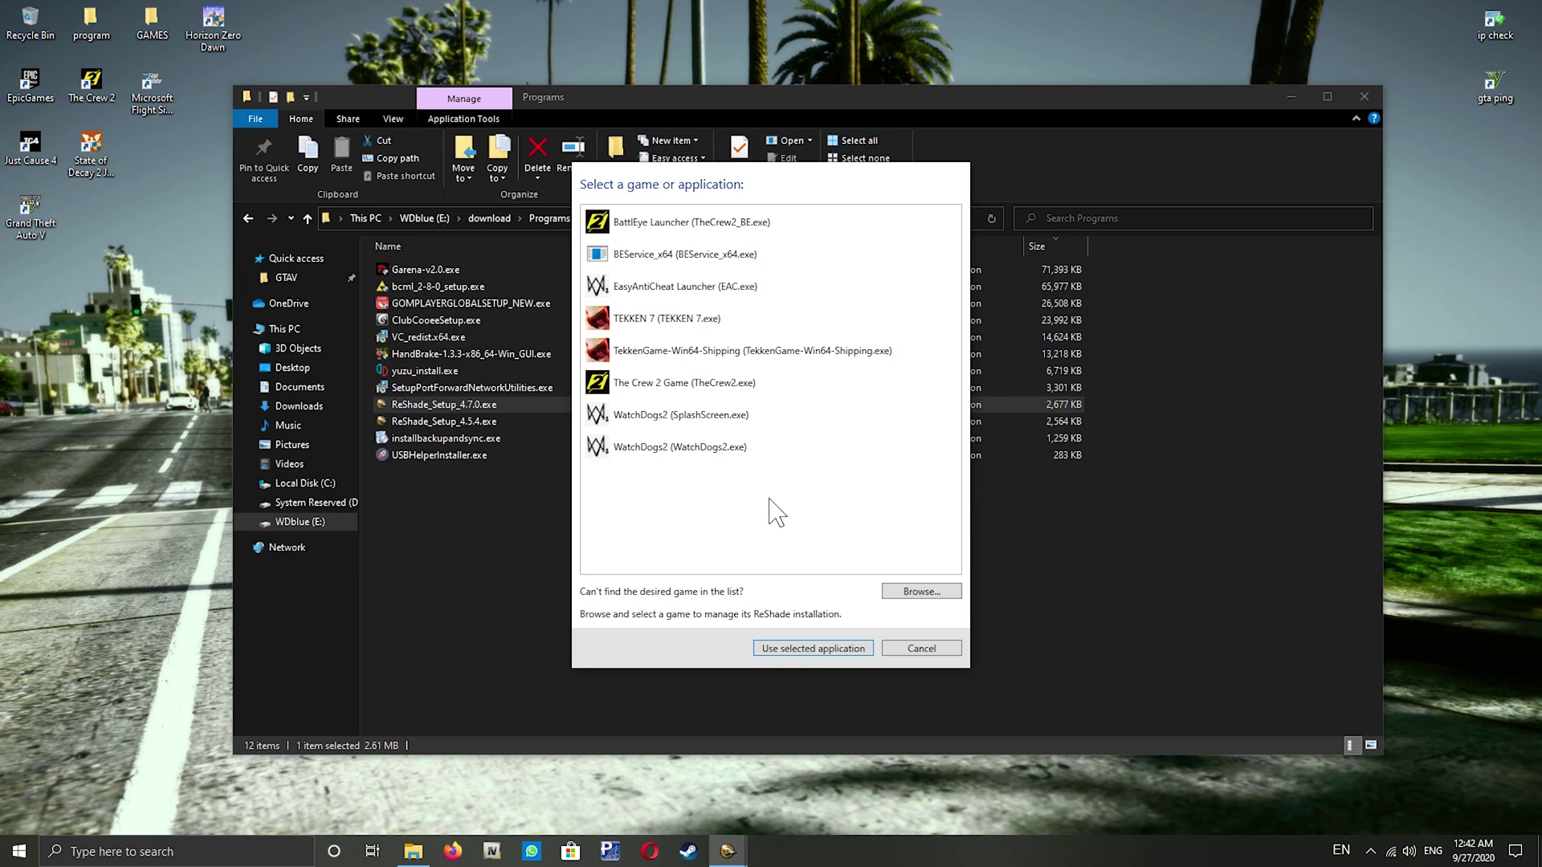
pyautogui.click(912, 595)
pyautogui.click(779, 416)
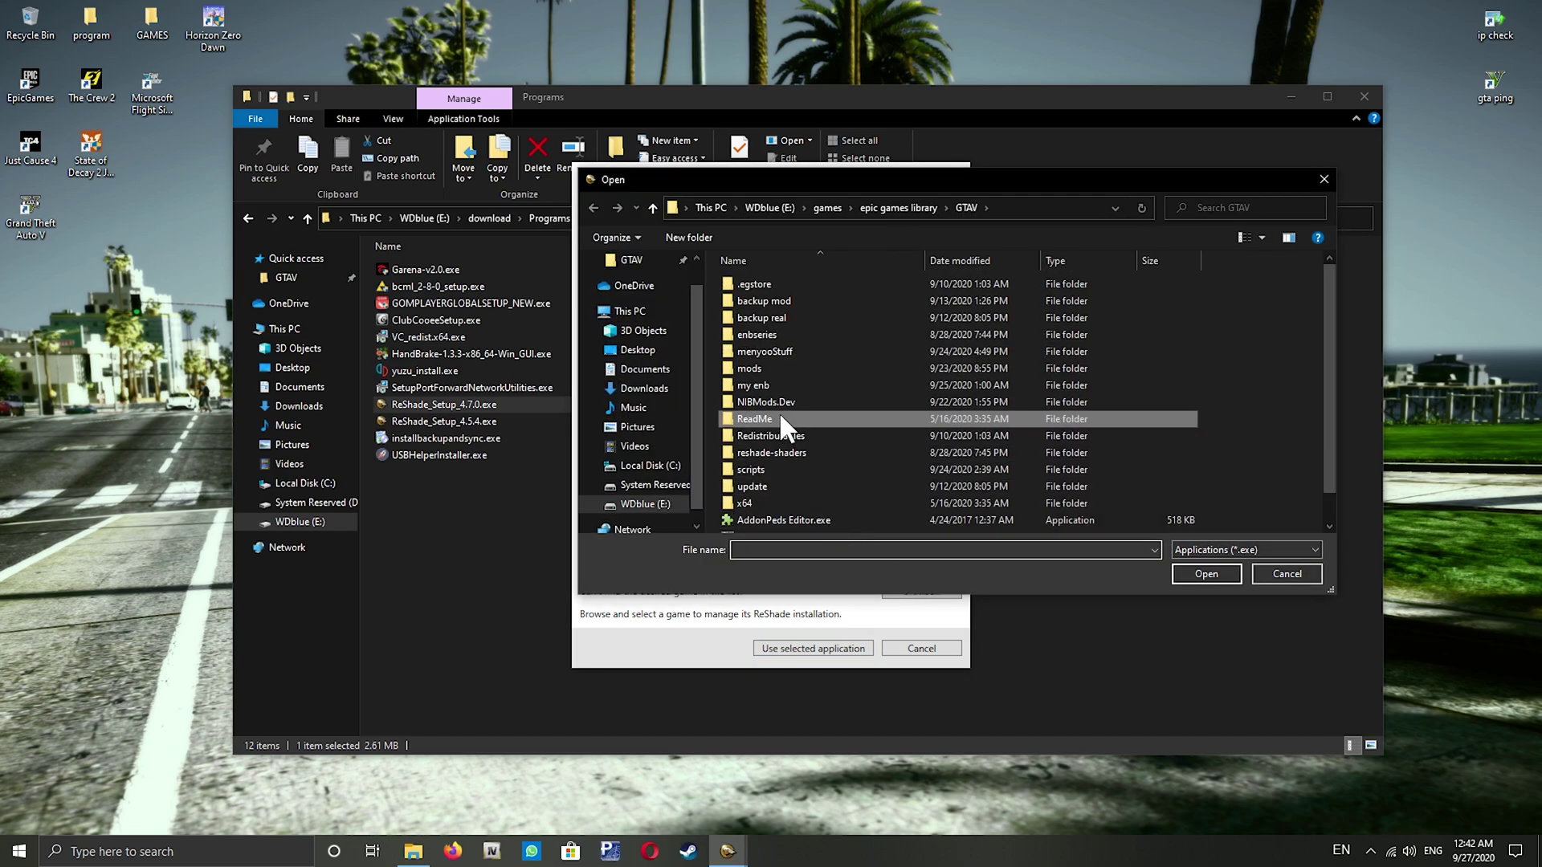
pyautogui.scroll(-1, 895, 334)
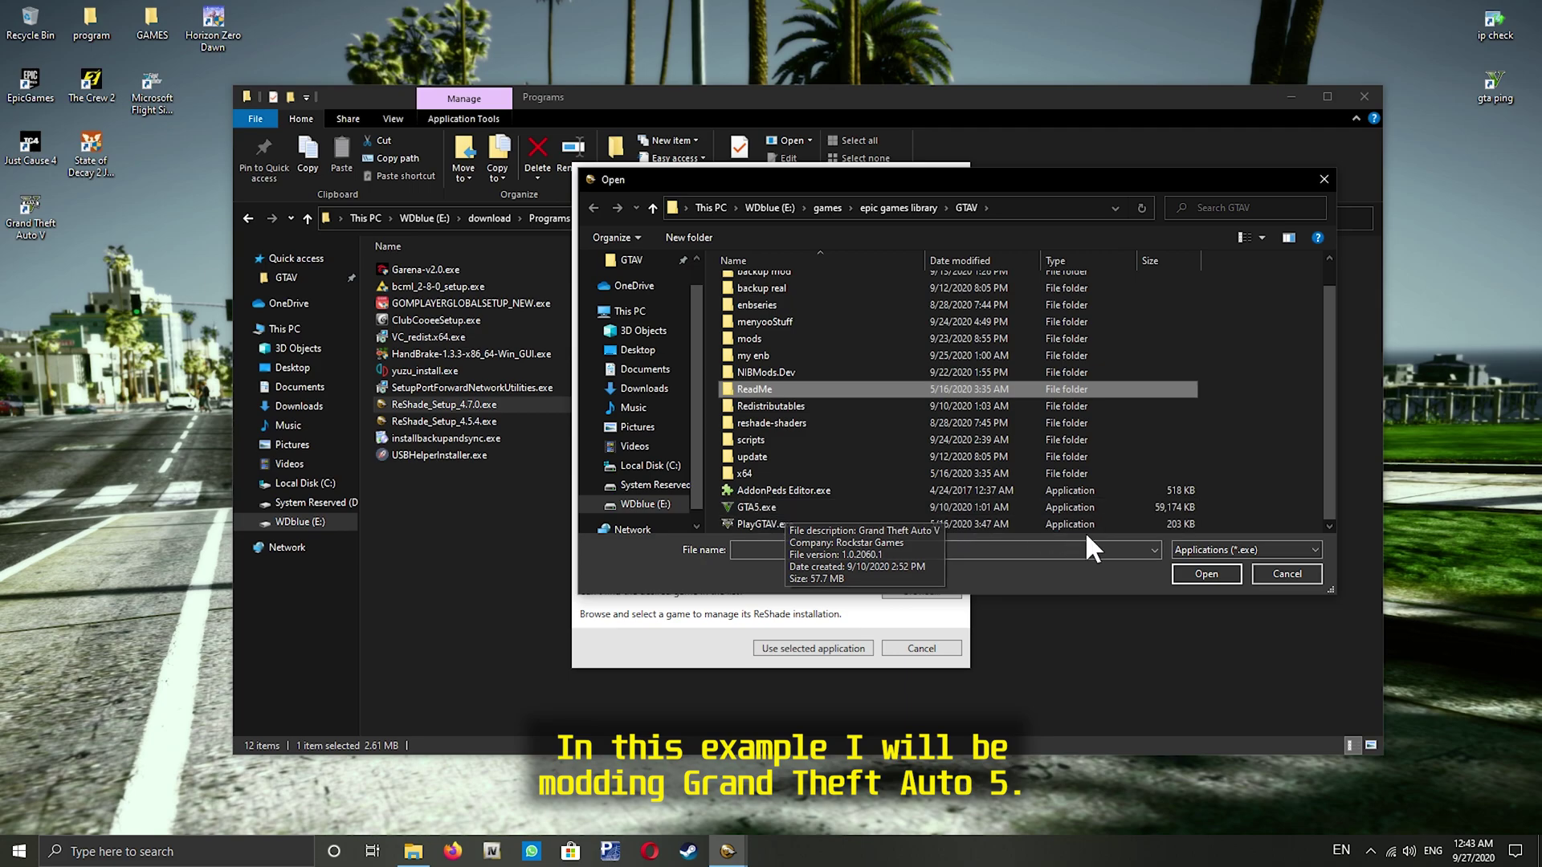
pyautogui.click(1183, 570)
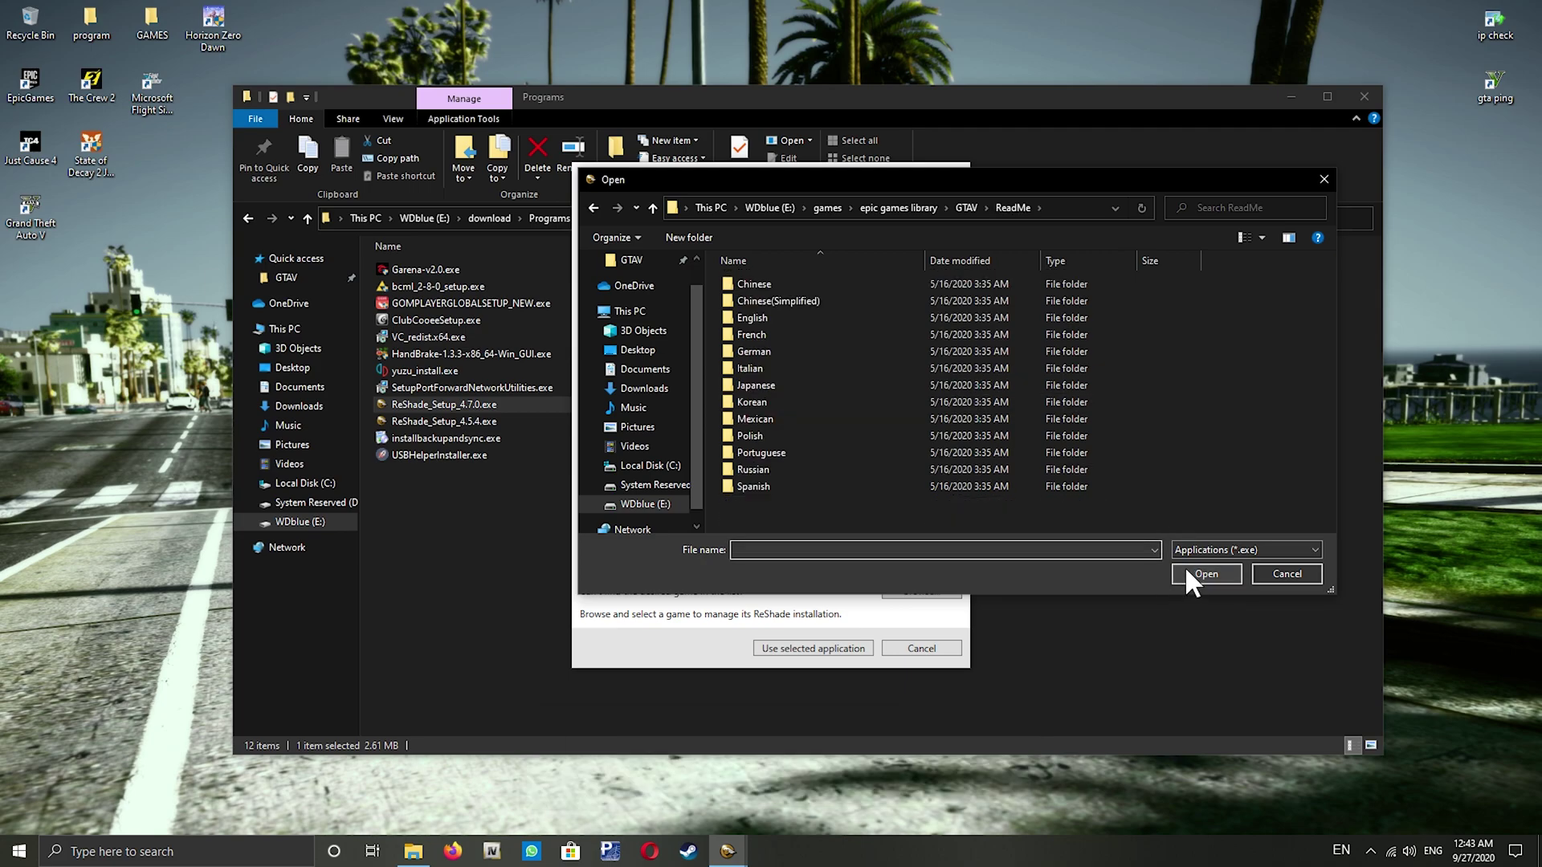
pyautogui.click(966, 209)
pyautogui.scroll(-1, 1325, 449)
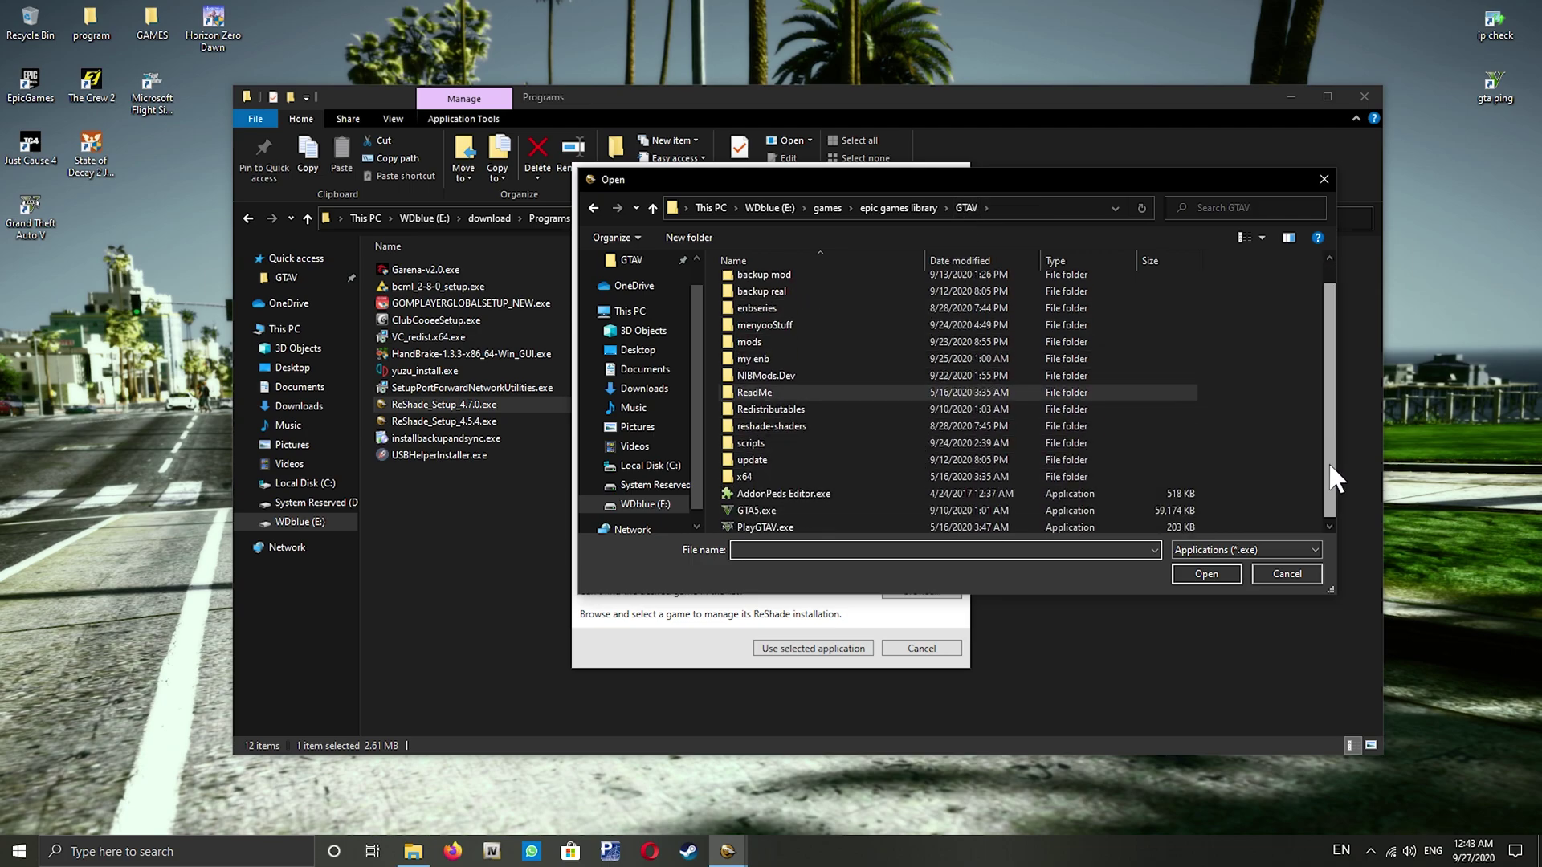
pyautogui.click(949, 506)
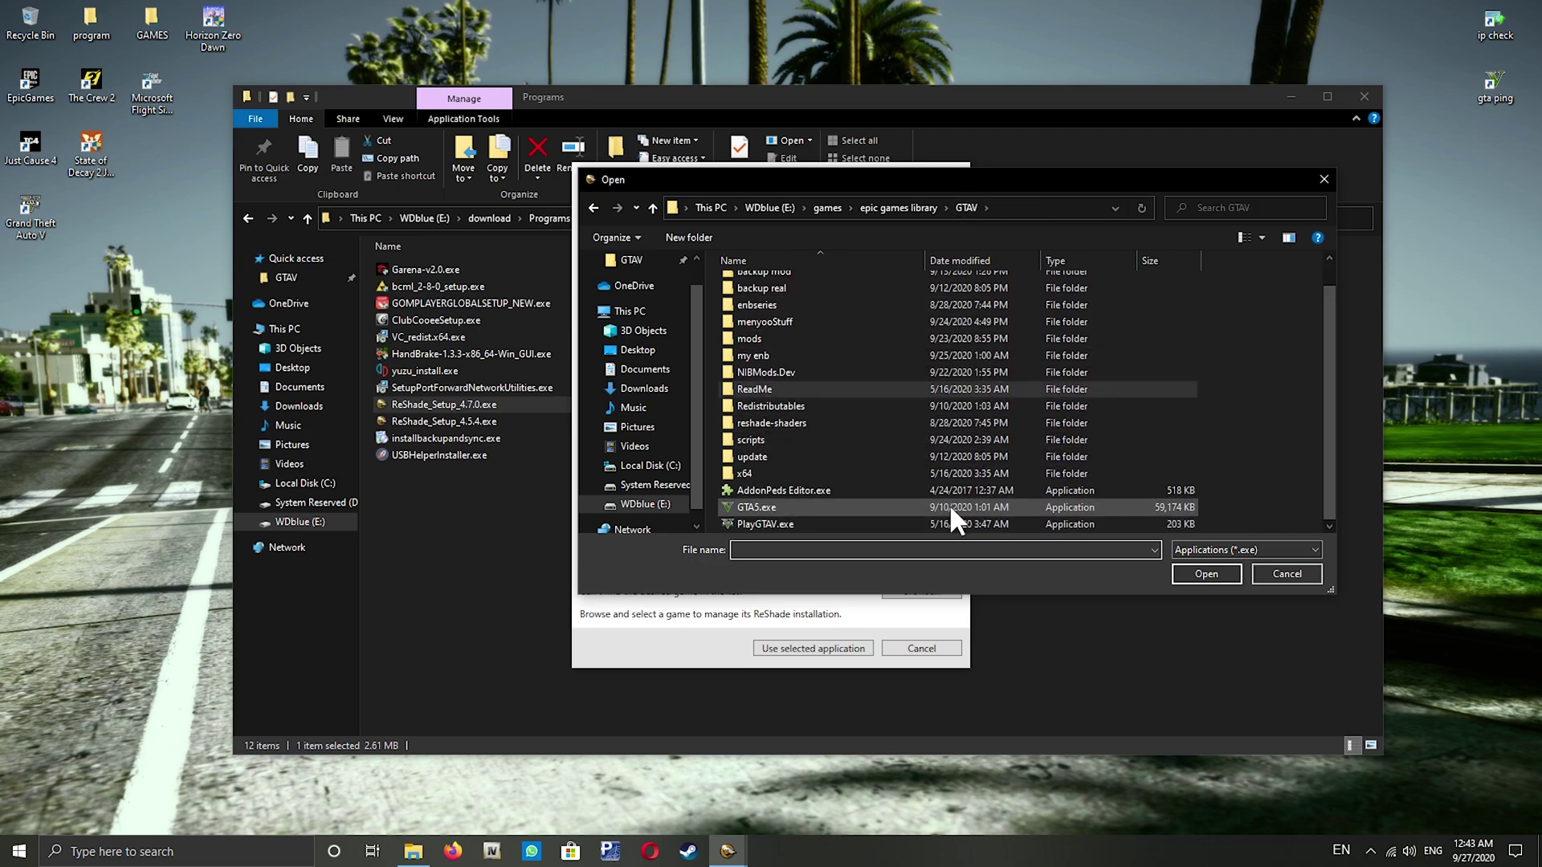
pyautogui.click(1203, 573)
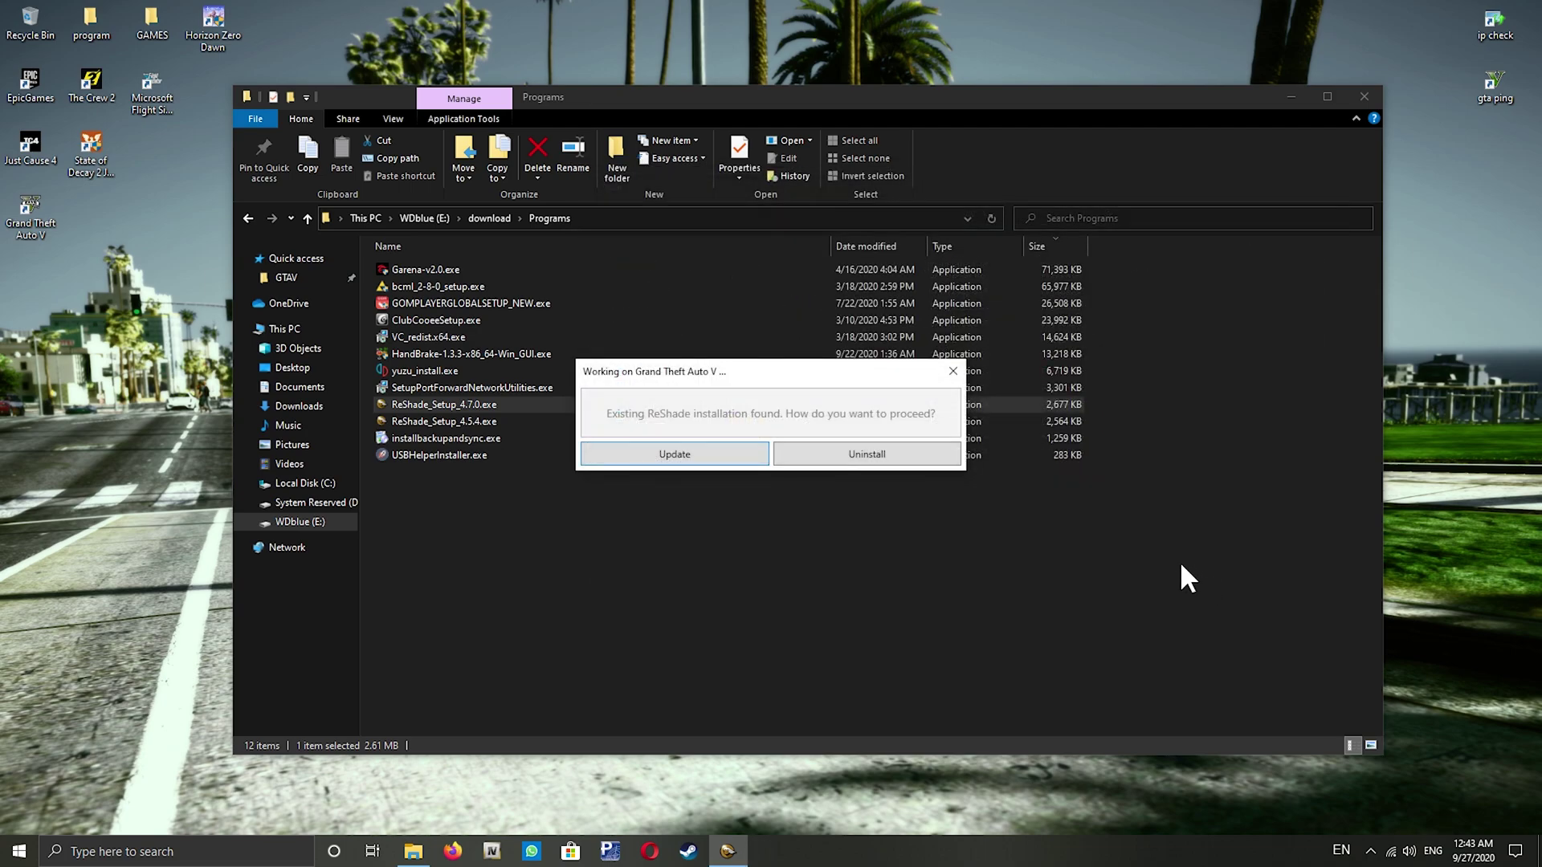
# - Update the existing install, adding the OtisFX package, keeping all Standard effects and skipping SweetFX
pyautogui.click(713, 454)
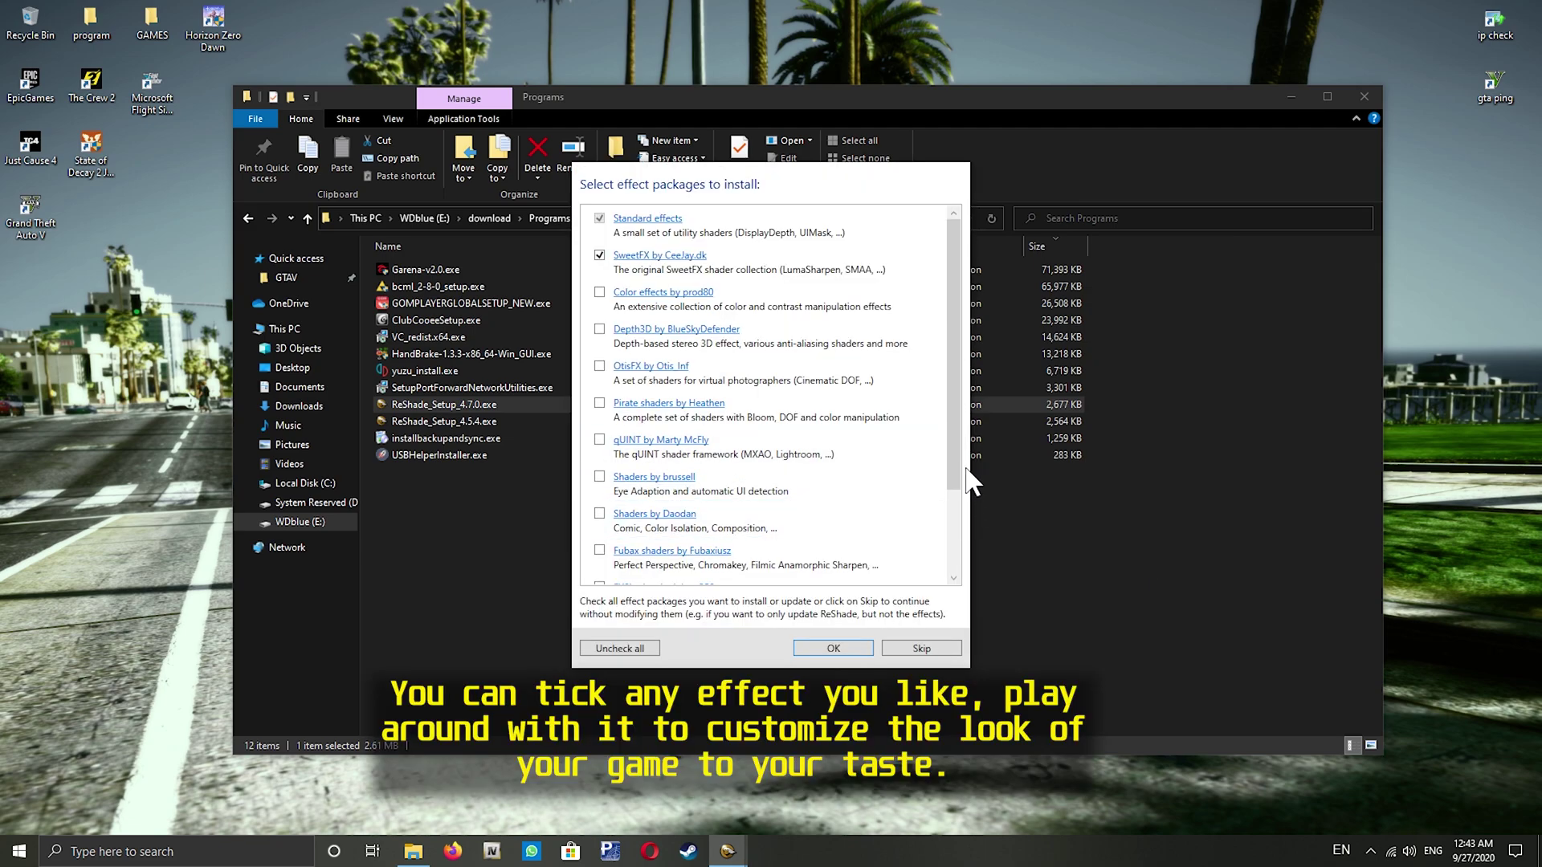
pyautogui.moveTo(972, 471); pyautogui.dragTo(1046, 474)
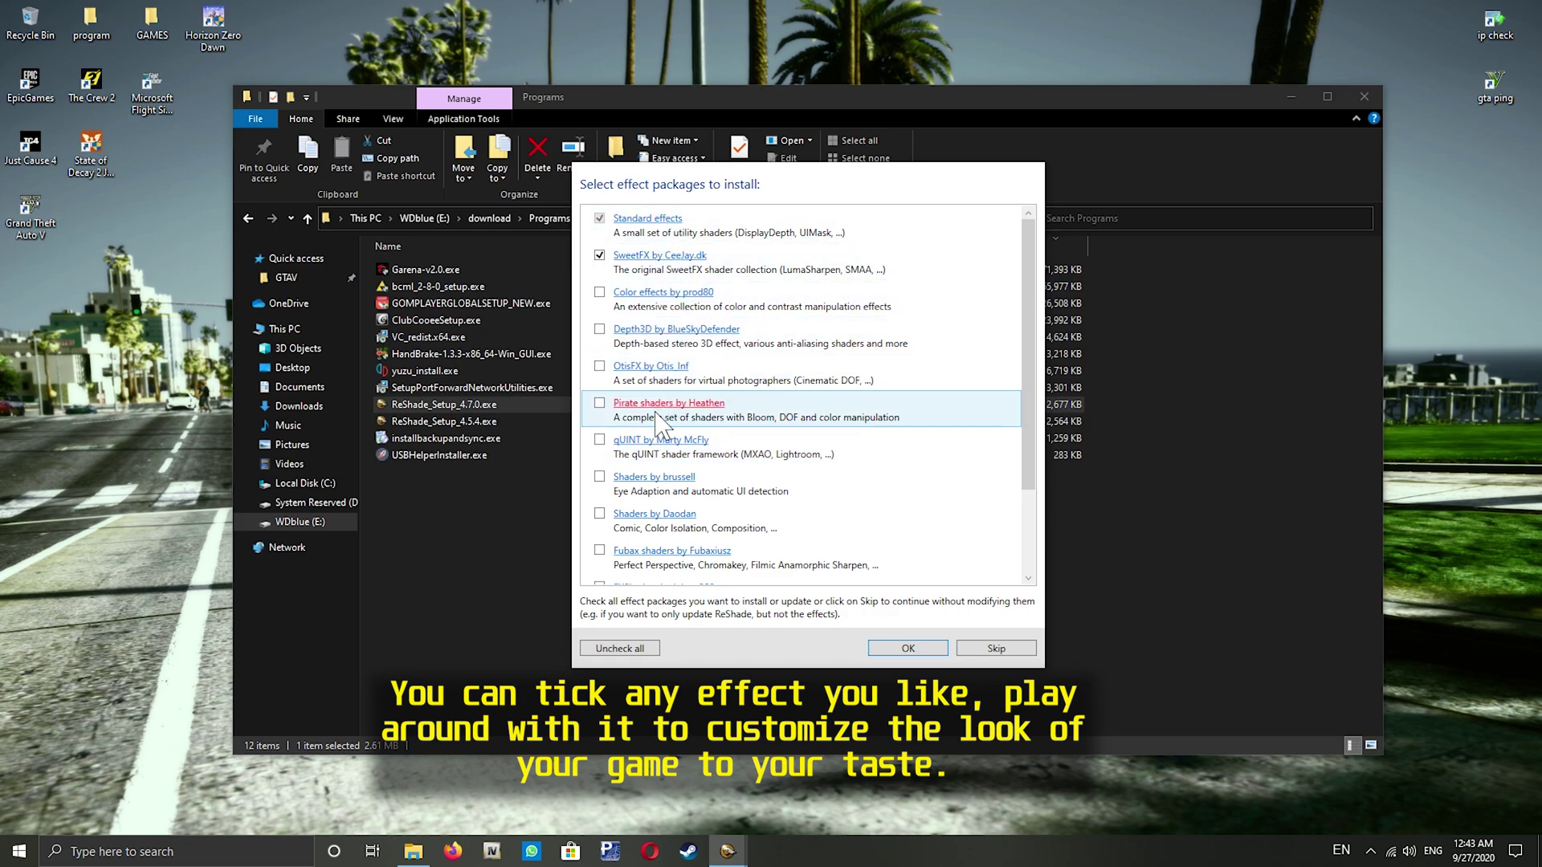
pyautogui.scroll(-2, 652, 535)
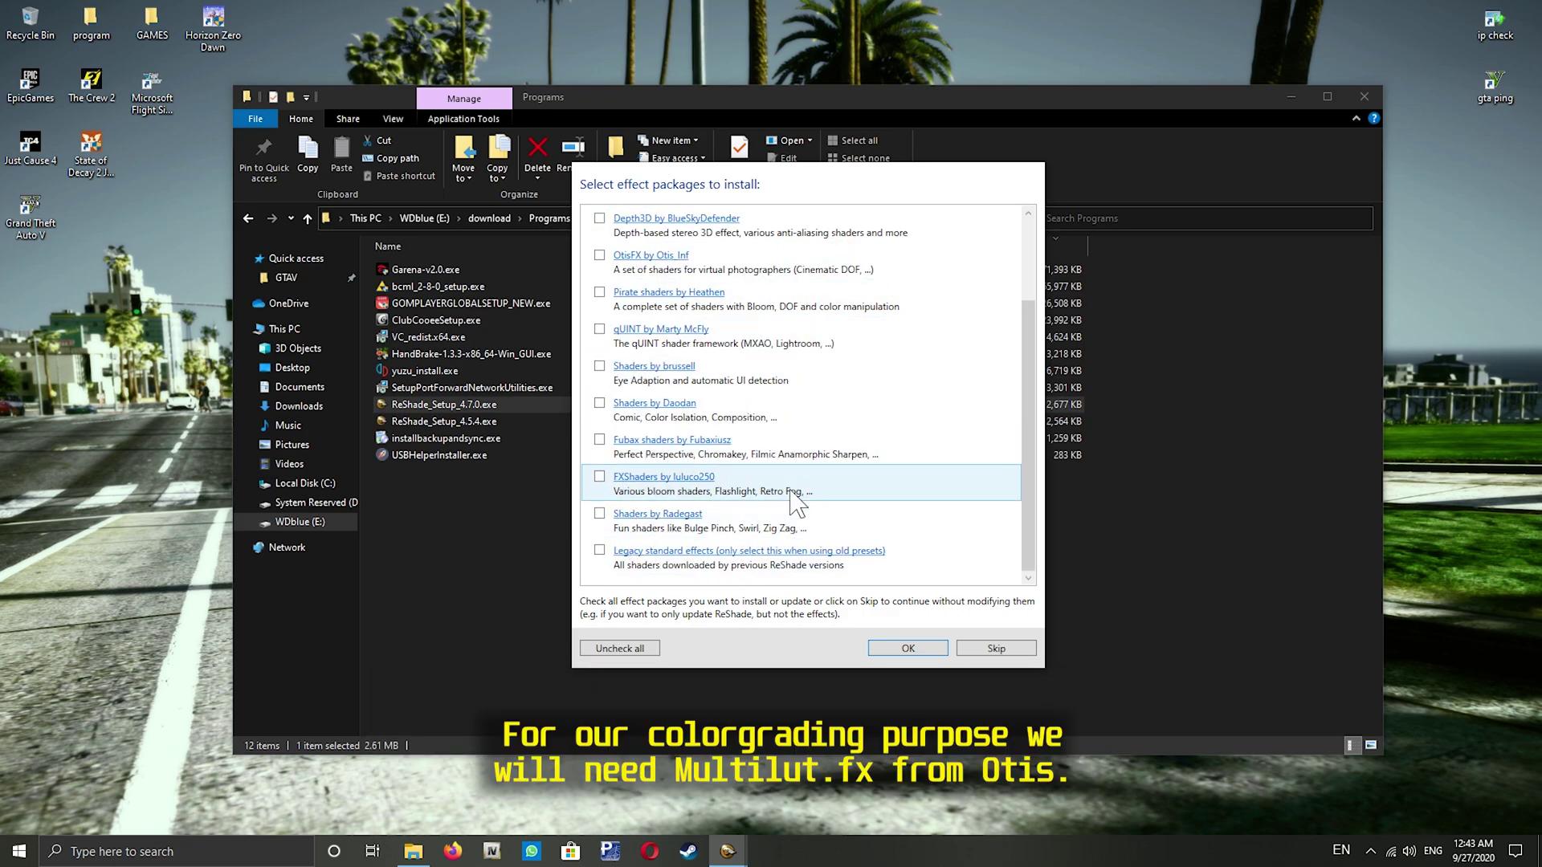
pyautogui.scroll(2, 667, 450)
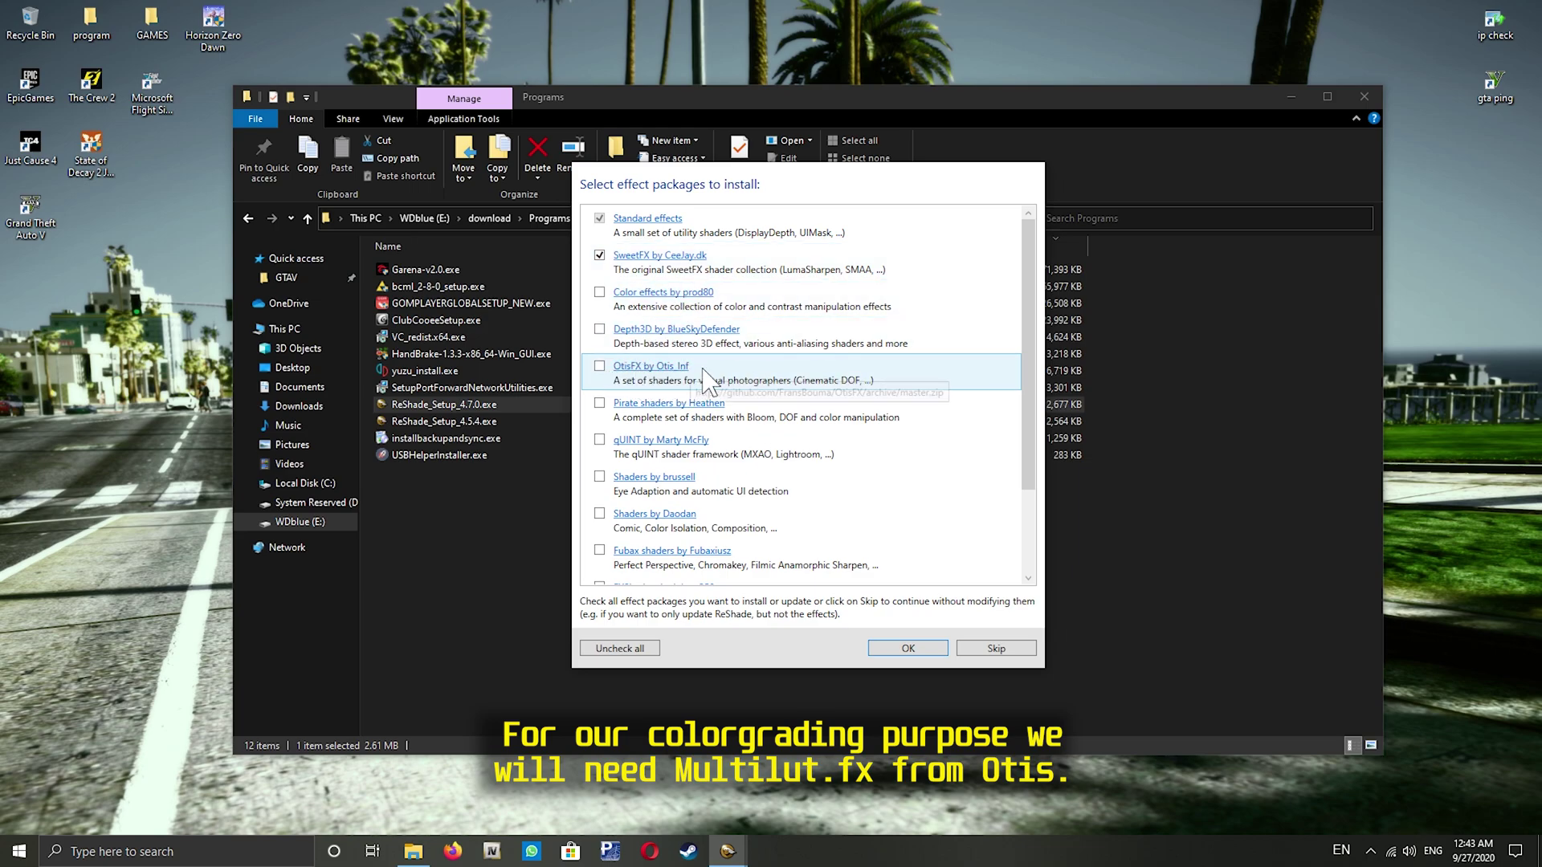
pyautogui.click(600, 365)
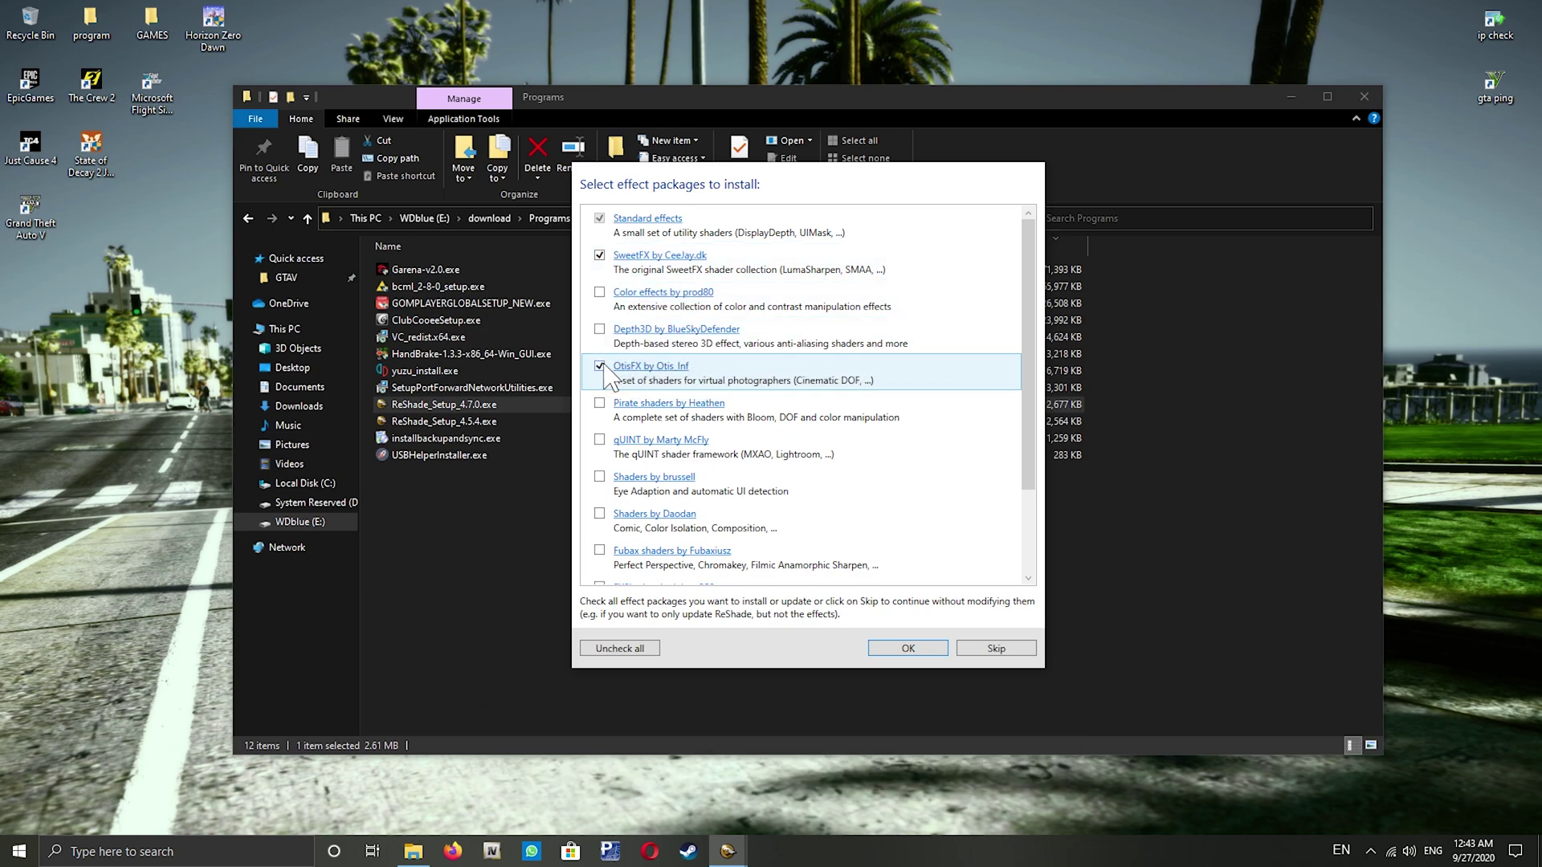
pyautogui.click(923, 652)
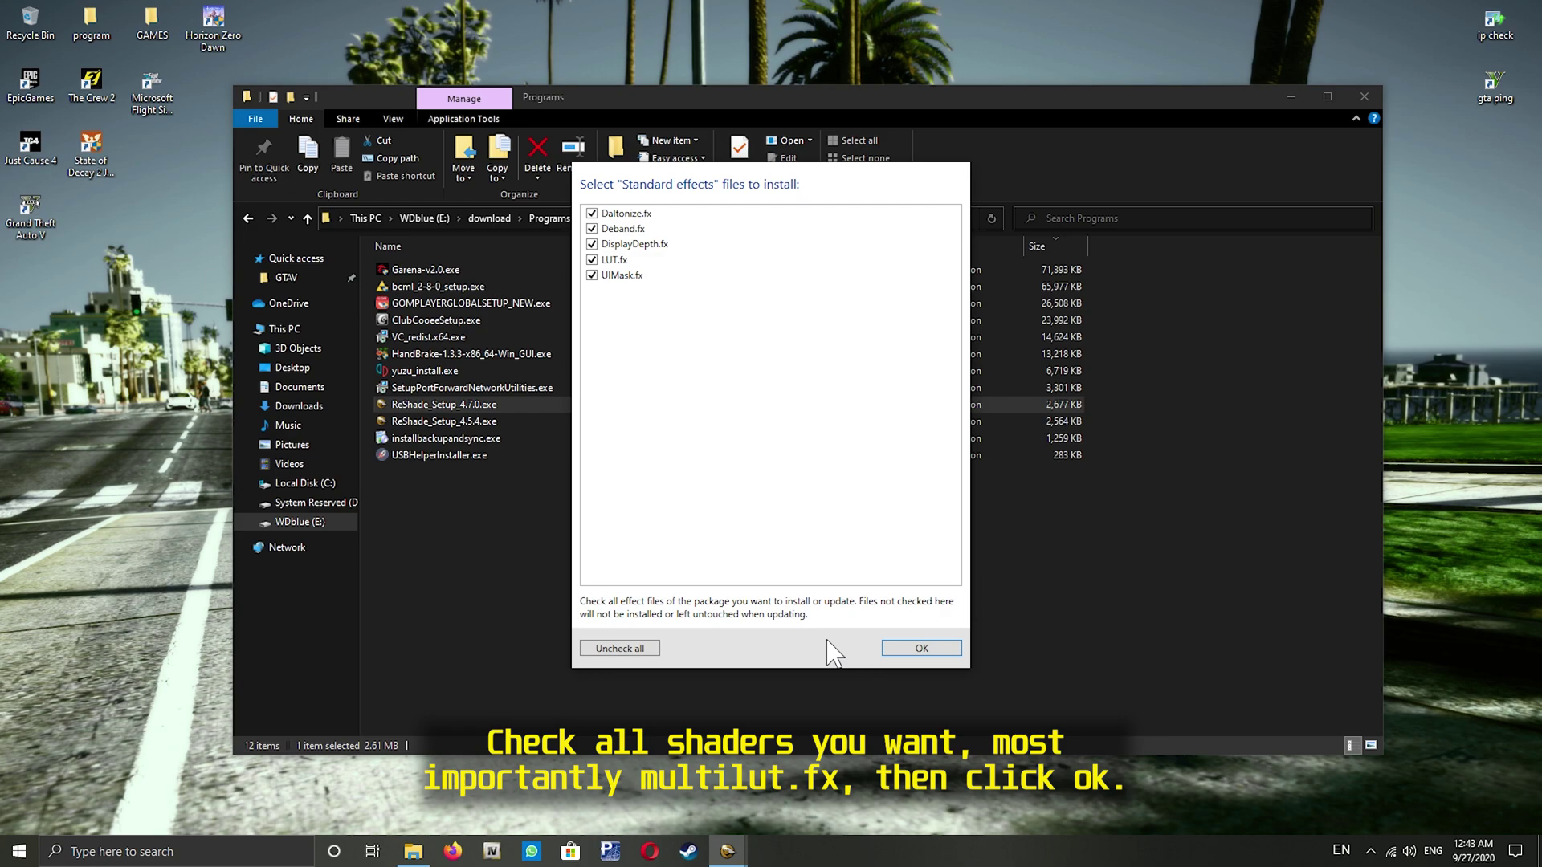
pyautogui.click(889, 642)
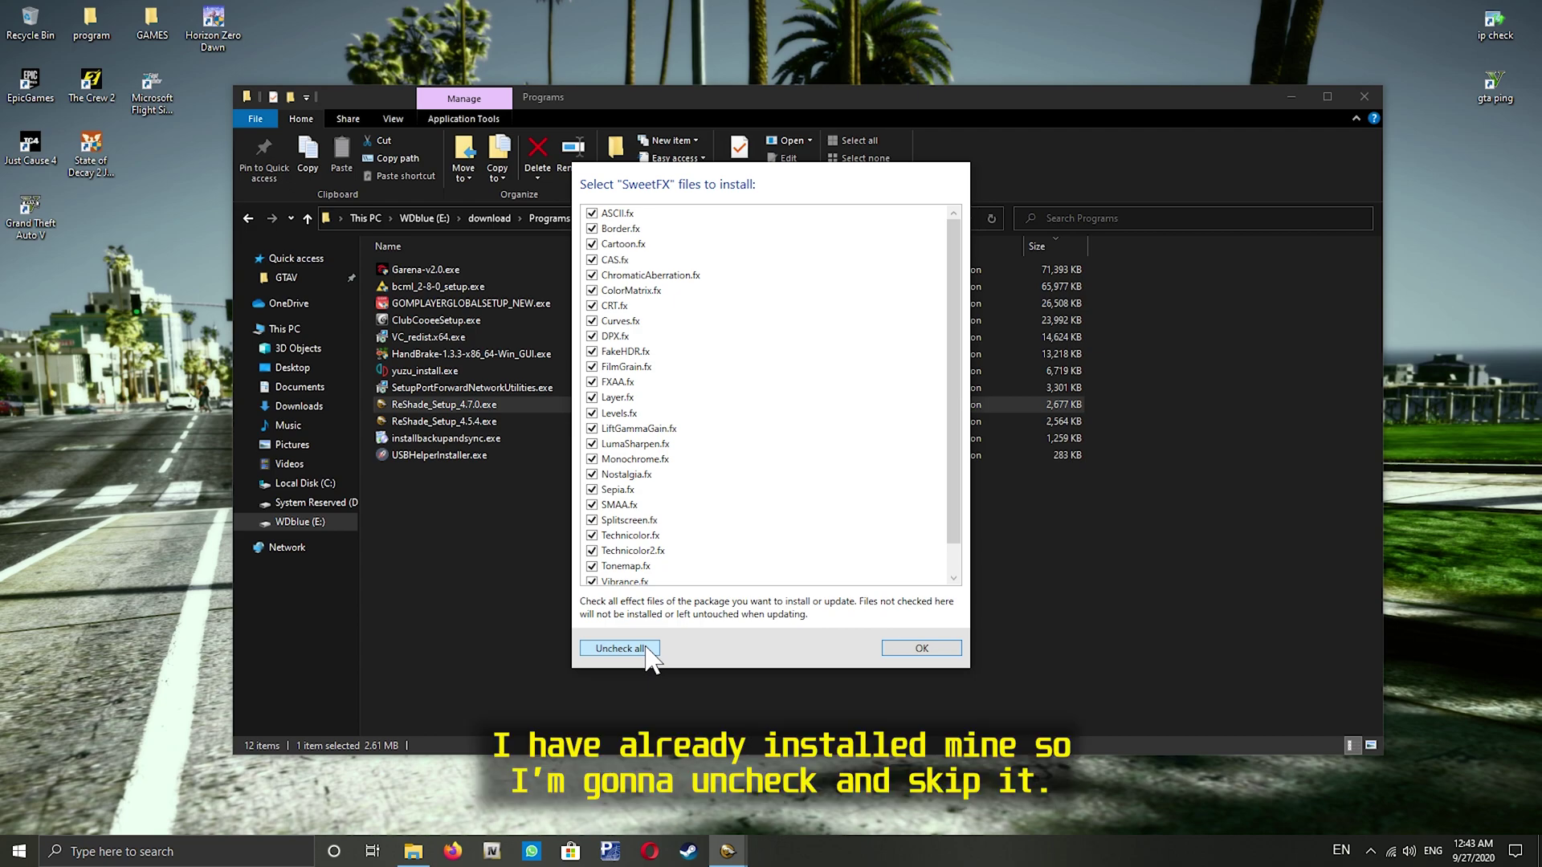
pyautogui.click(910, 653)
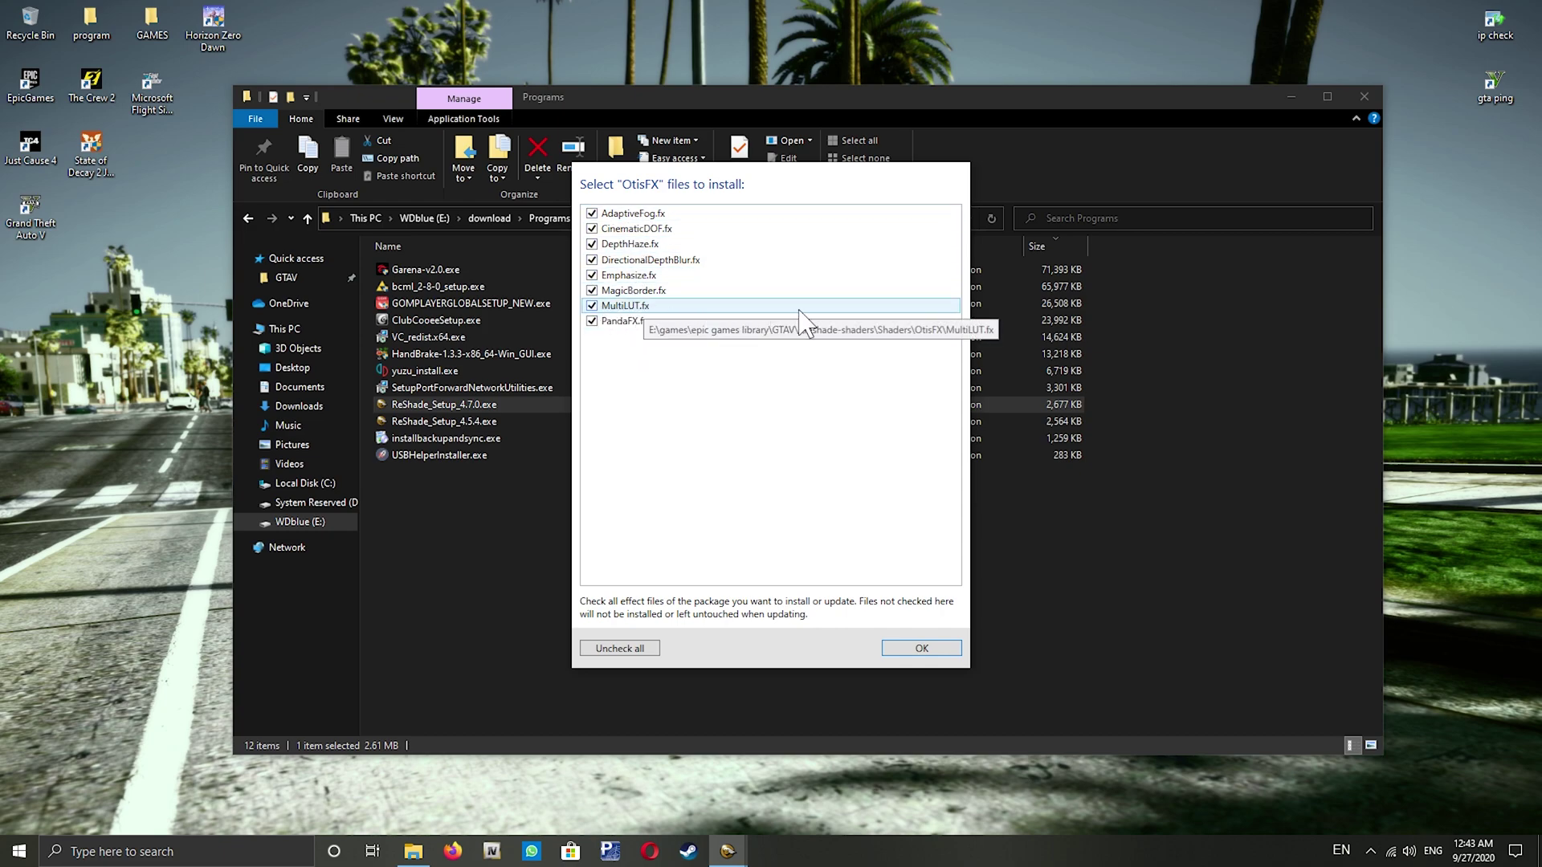
# - Accept the OtisFX files to finish installing, dismiss the success message and close Explorer
pyautogui.click(921, 647)
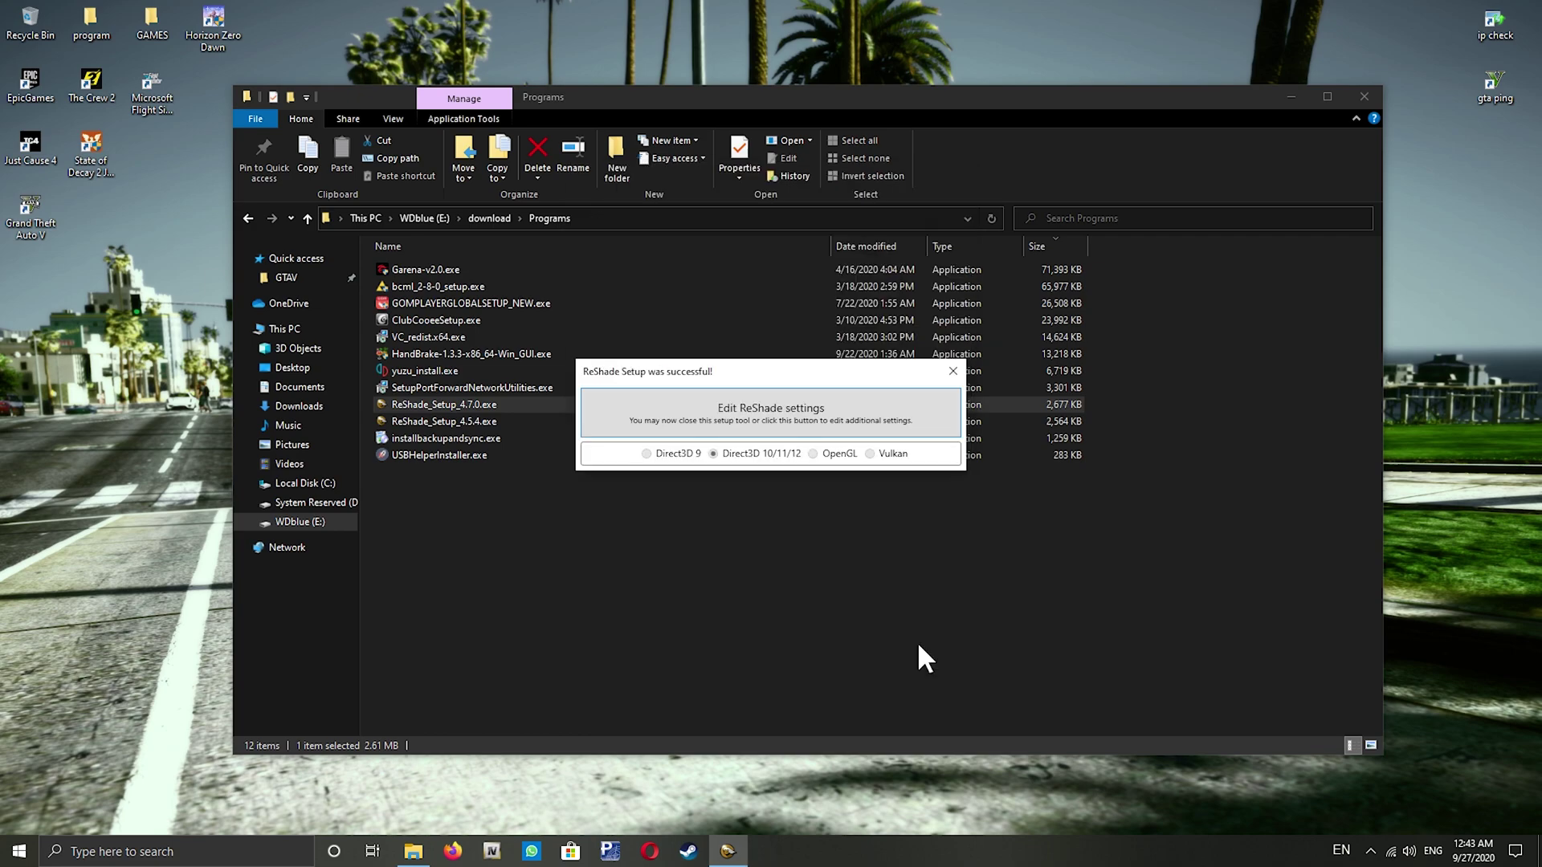
pyautogui.click(954, 373)
pyautogui.click(1364, 102)
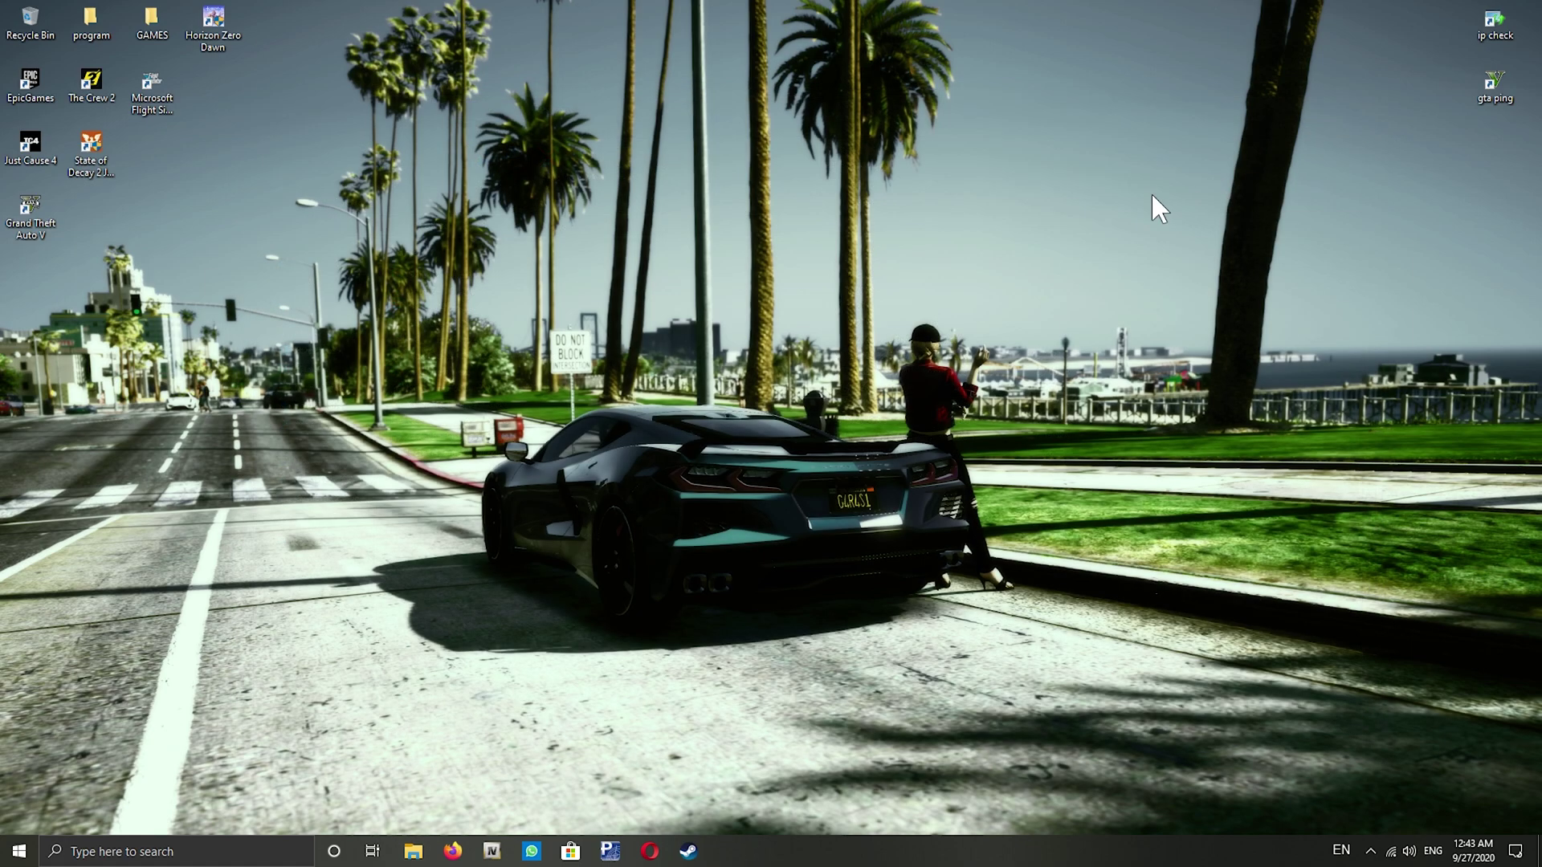
# - Refresh the desktop and show the hidden notification-area icons
pyautogui.rightClick(876, 244)
pyautogui.click(899, 291)
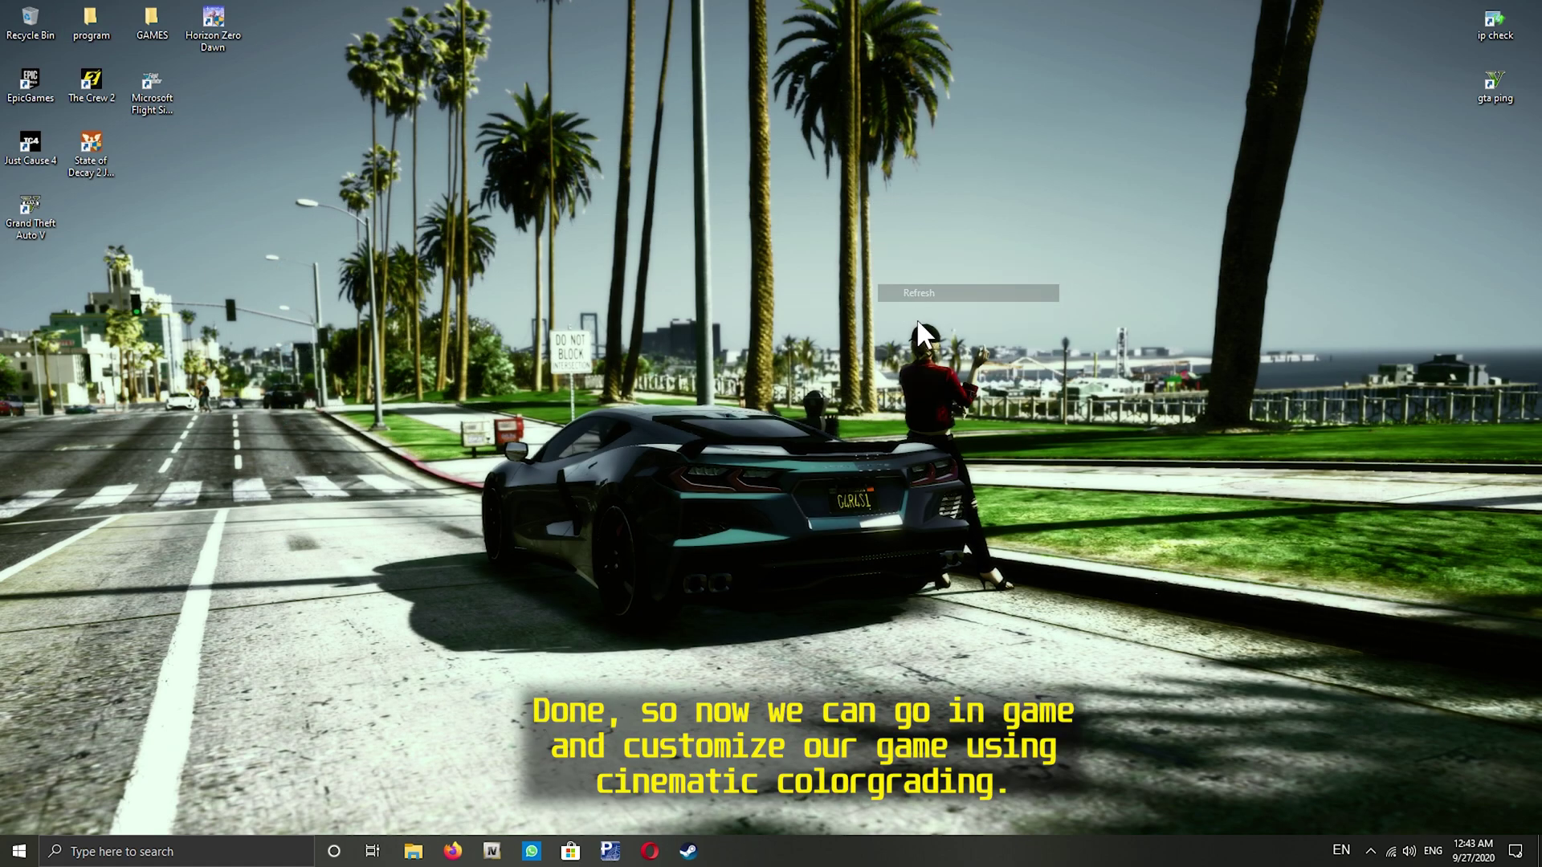
pyautogui.click(1371, 851)
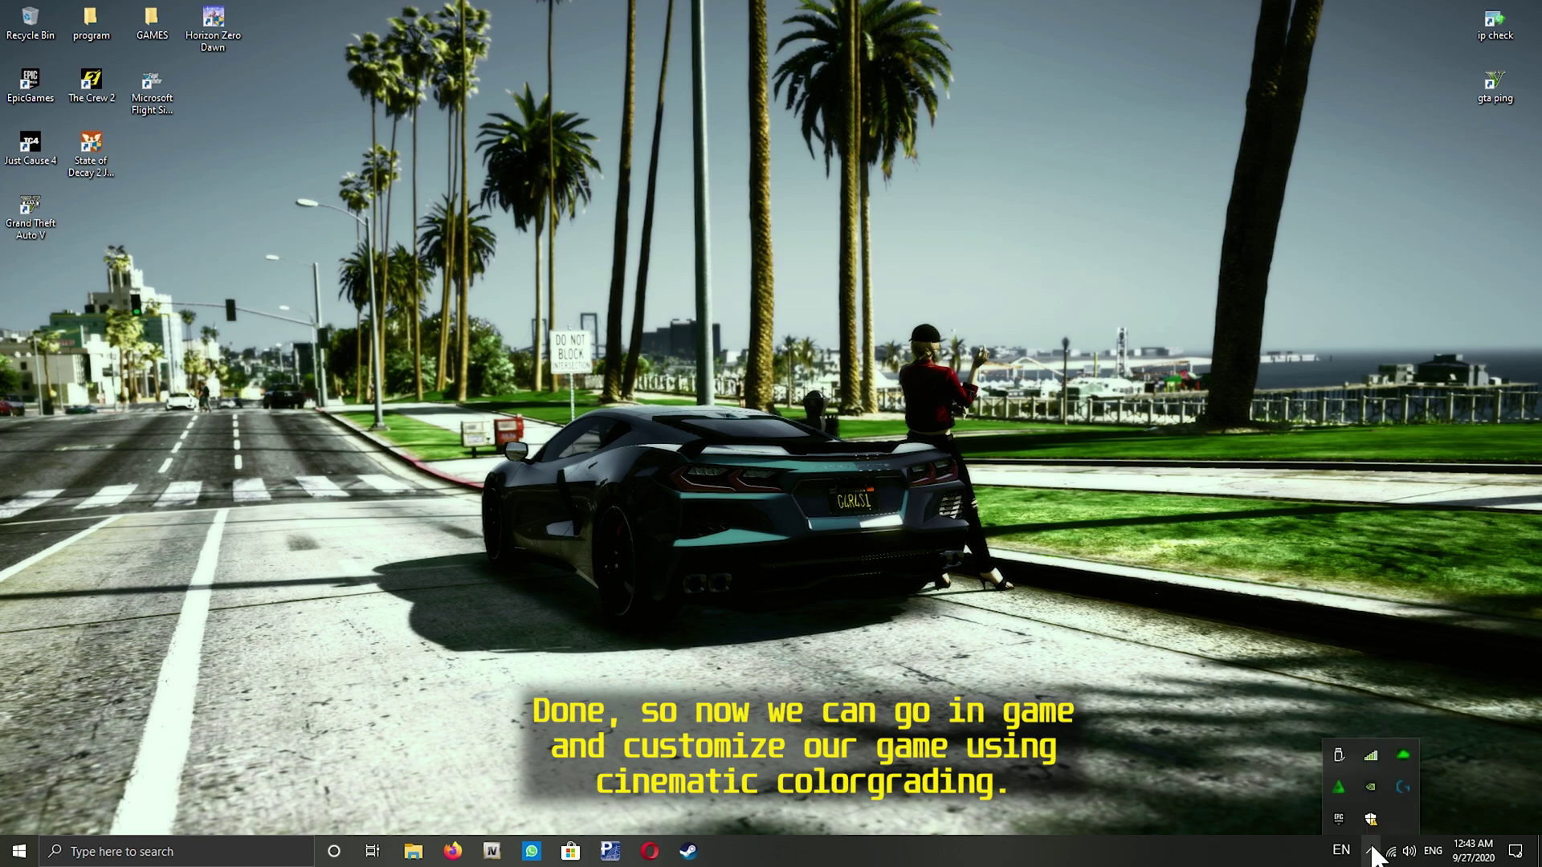
# - Open Epic Games Launcher from the tray and launch Grand Theft Auto V from the Library
pyautogui.click(1338, 818)
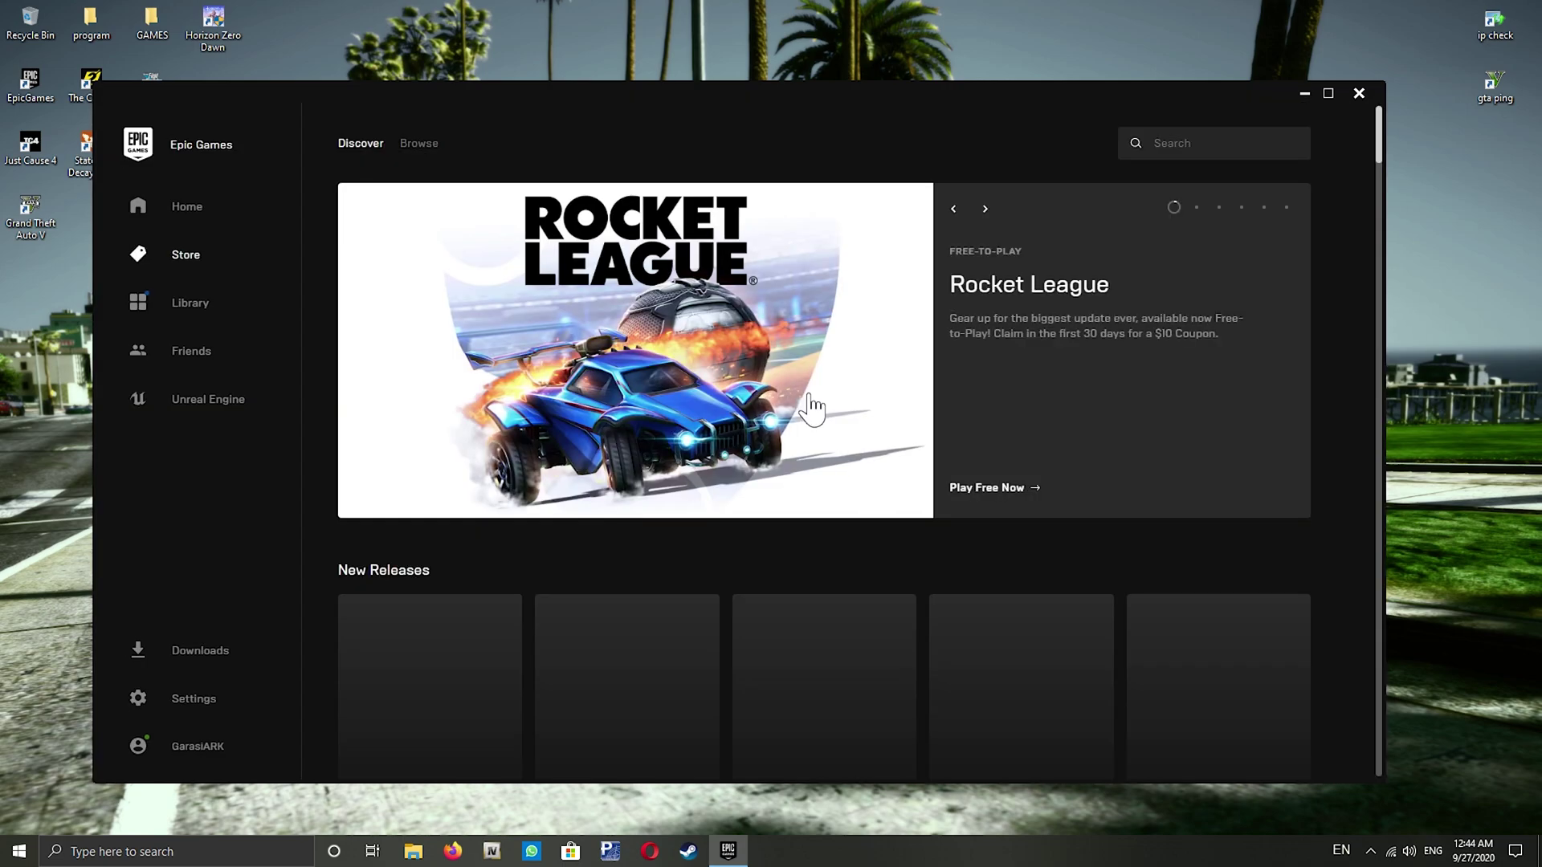
pyautogui.click(200, 308)
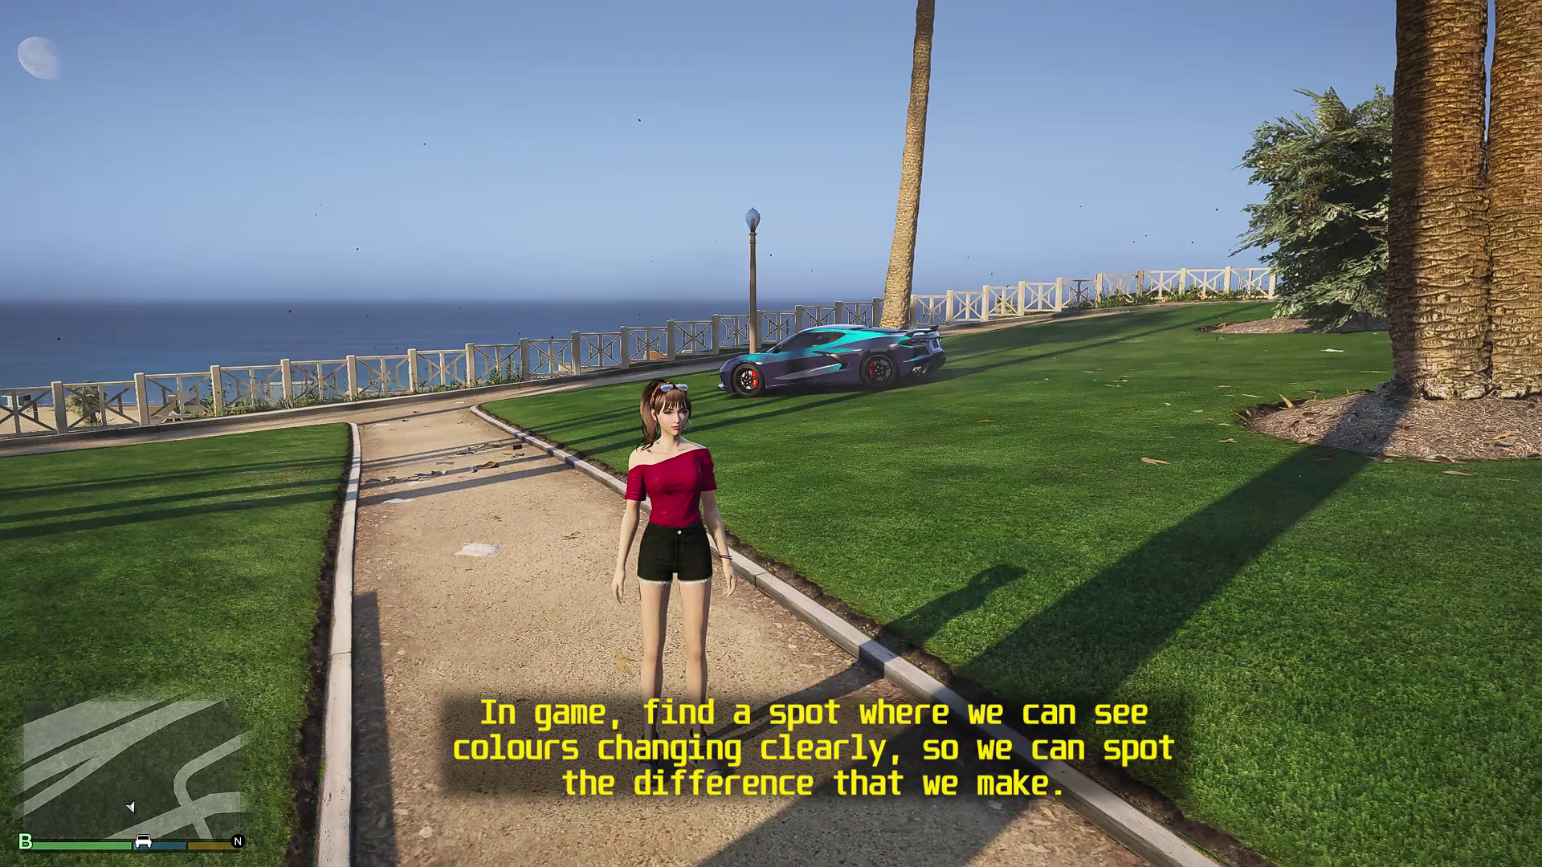
# - Walk the character to the sports car, get in, drive briefly, then open the ReShade overlay with Home
pyautogui.press('w')
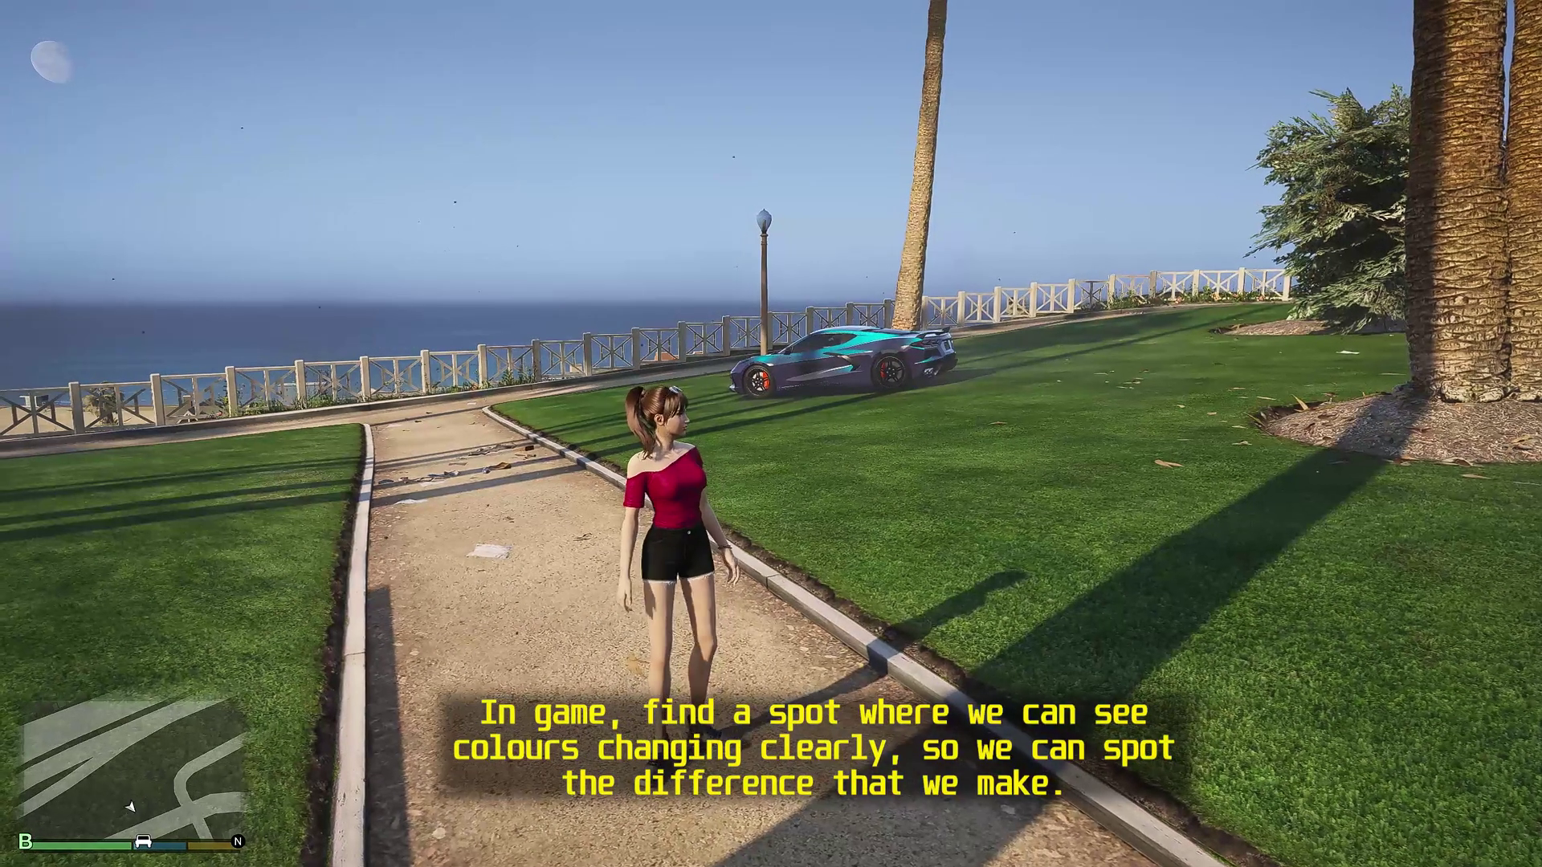
pyautogui.press('d')
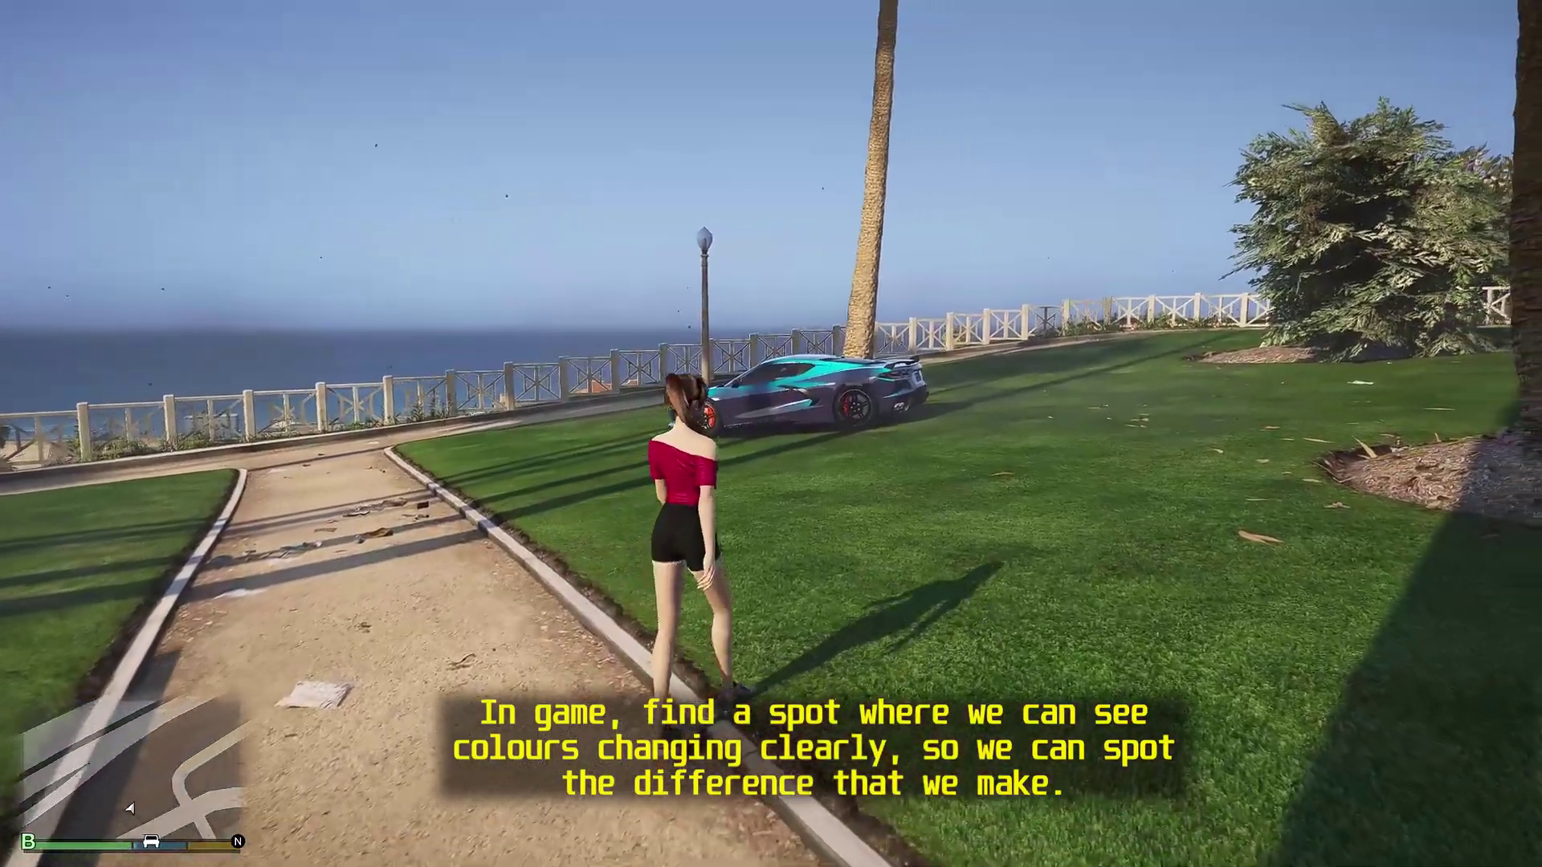
pyautogui.press('w')
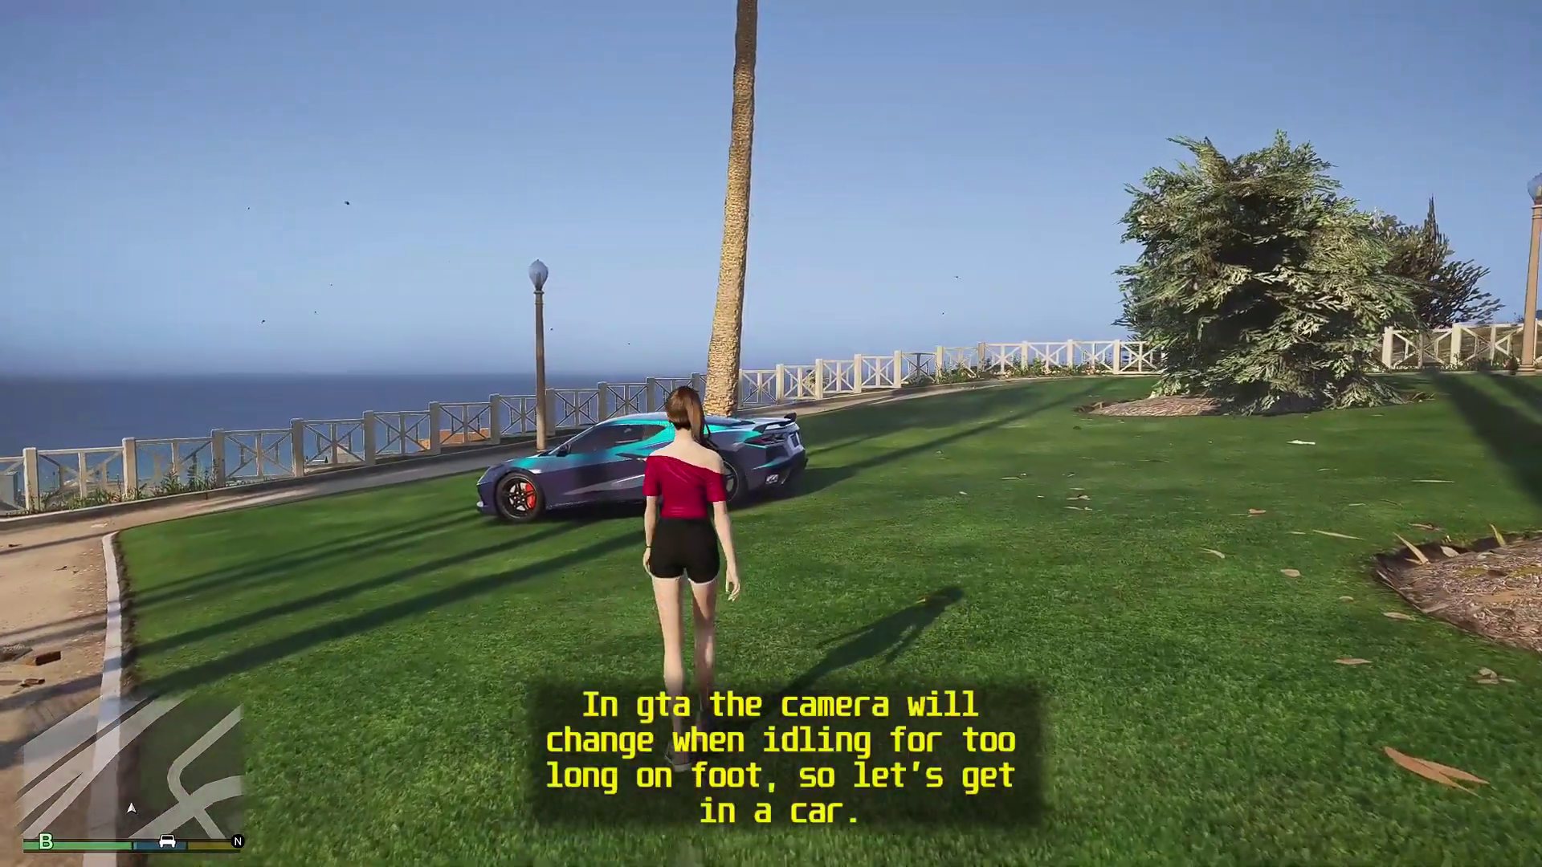
pyautogui.press('w')
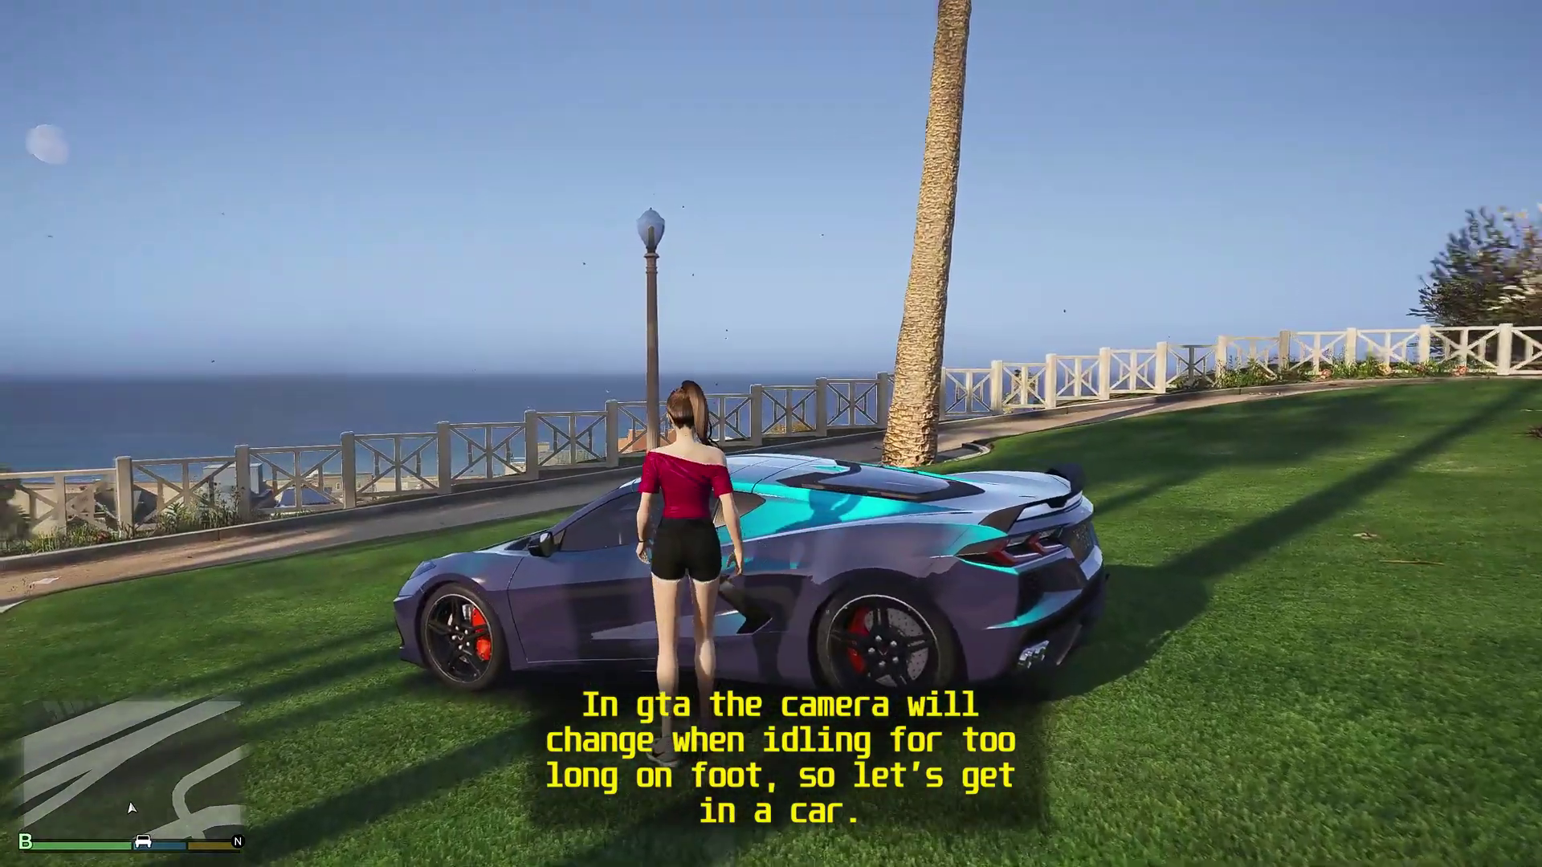
pyautogui.press('f')
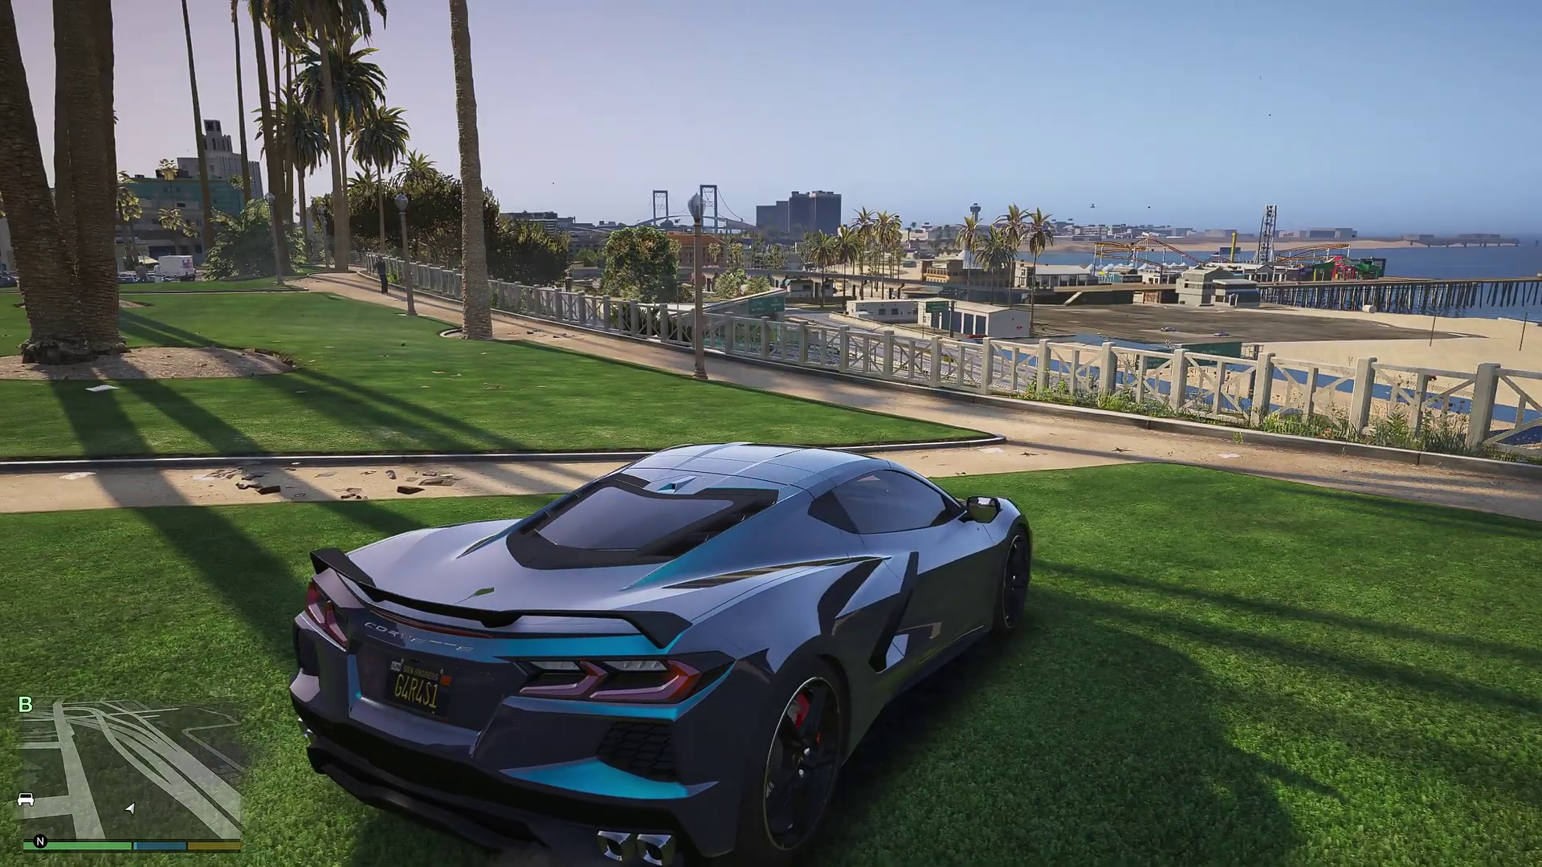
pyautogui.press('w')
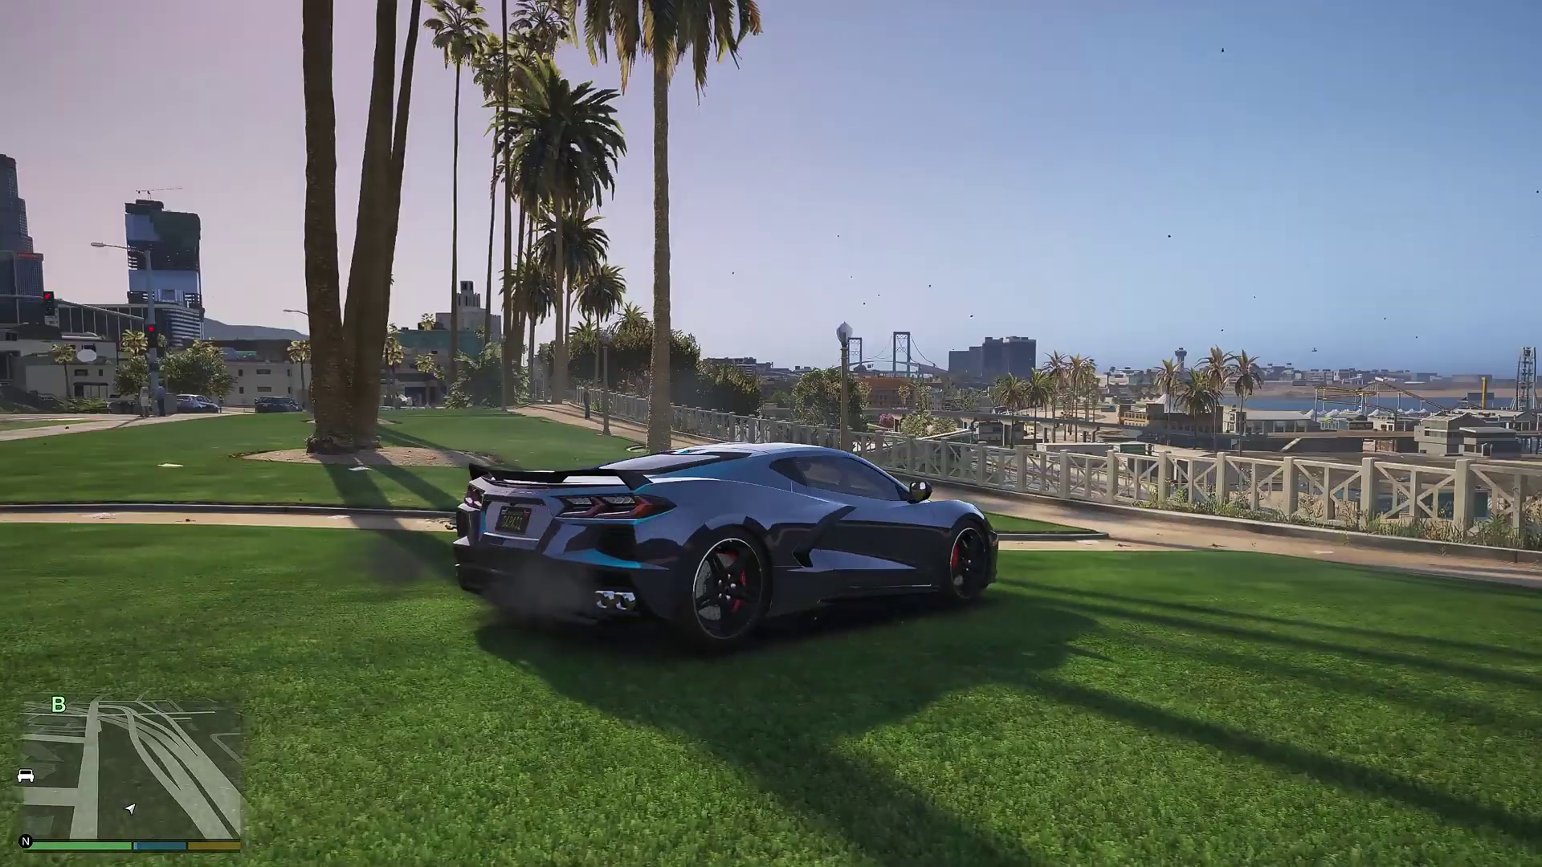
pyautogui.press('Home')
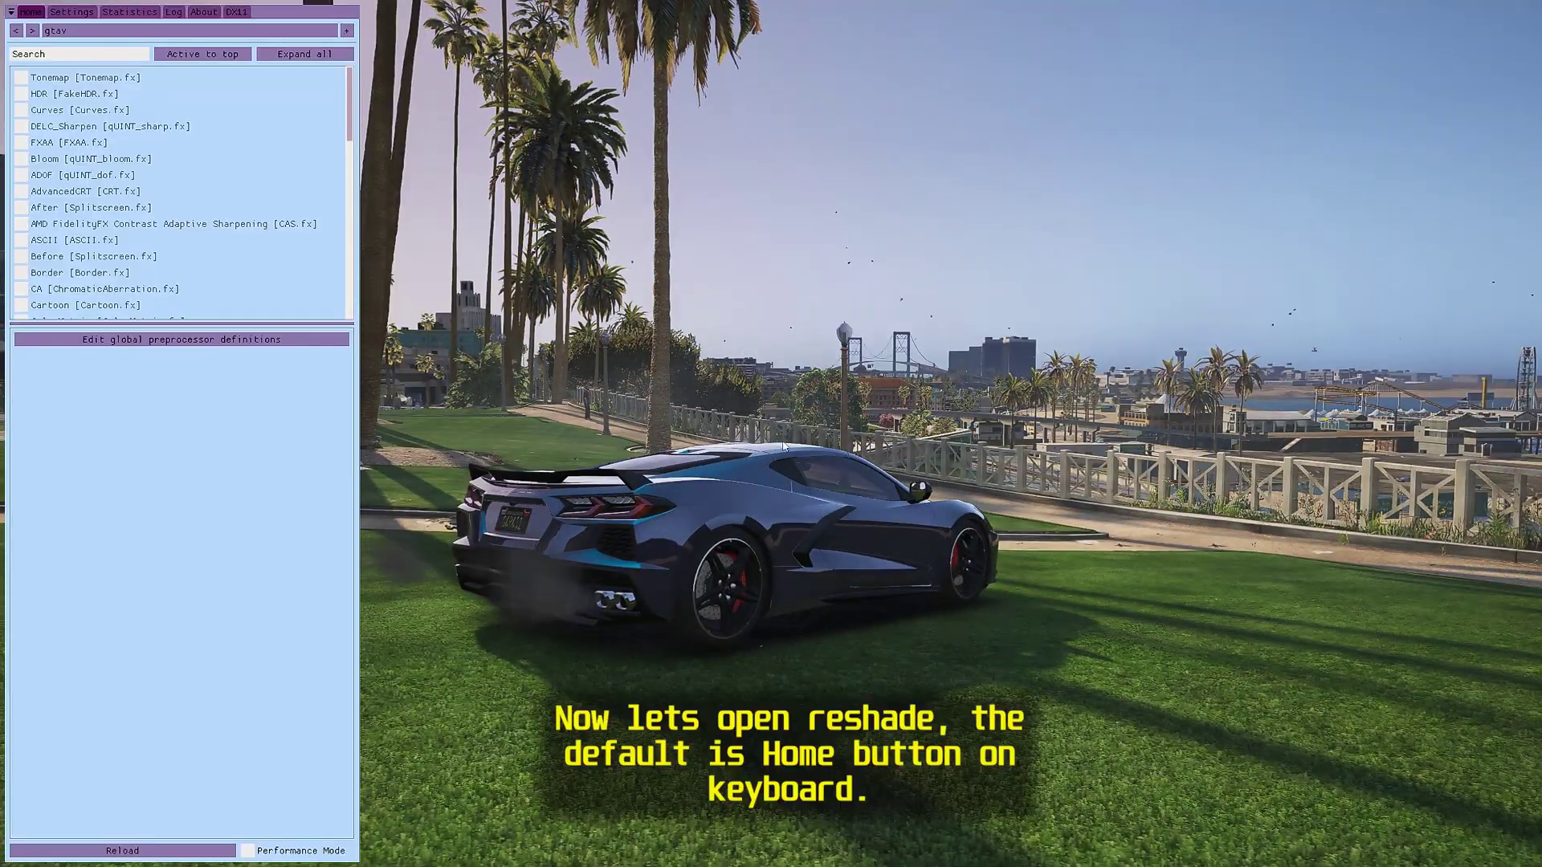
# - Create the preset gta5colorgrade1 and stretch the effects list to show more shaders
pyautogui.moveTo(180, 327); pyautogui.dragTo(180, 427)
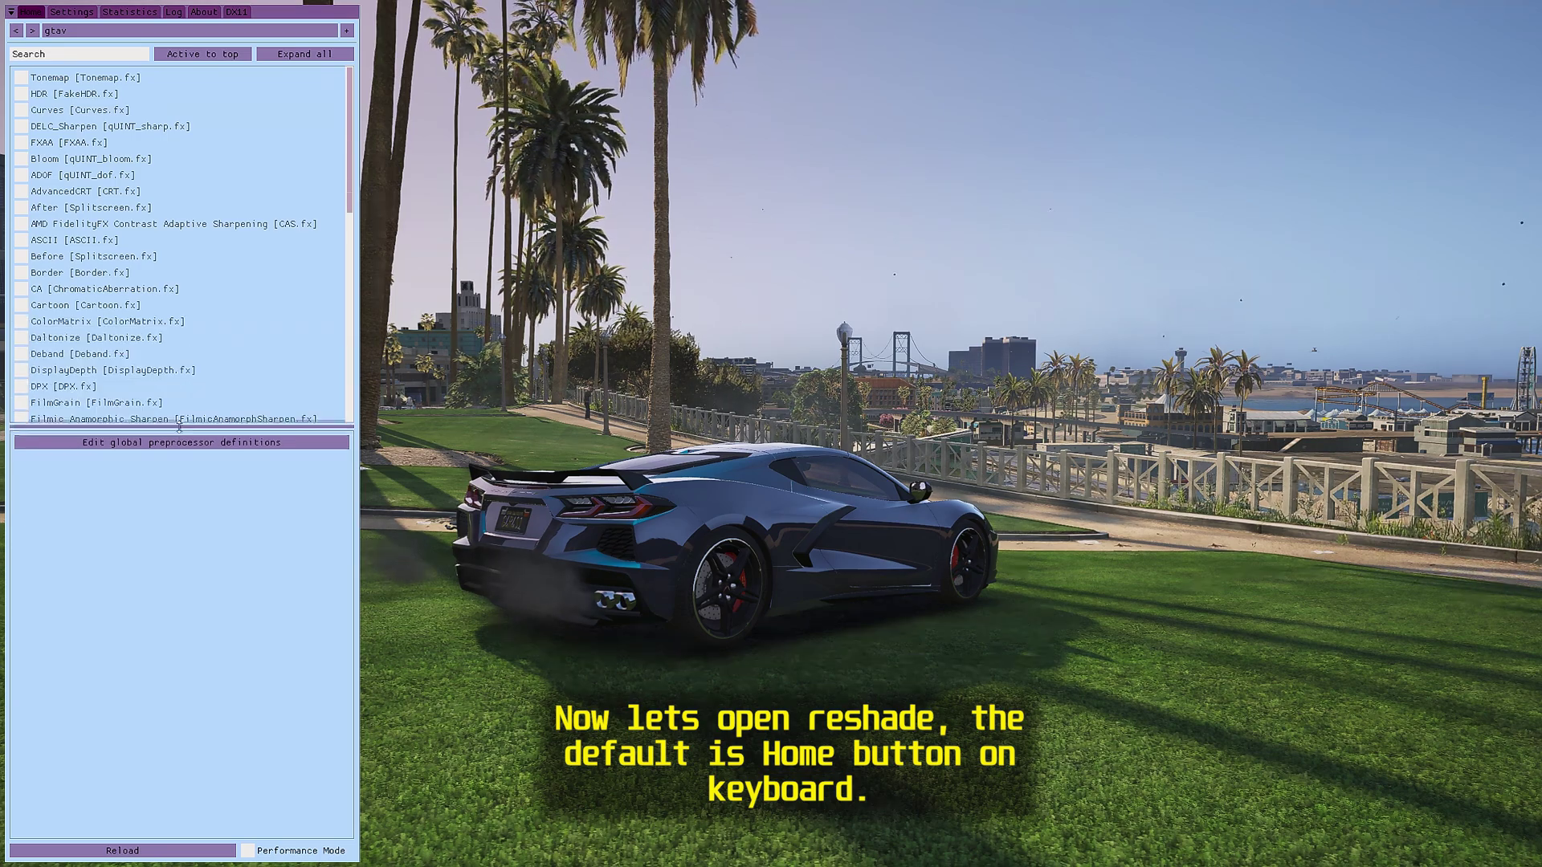
pyautogui.click(347, 31)
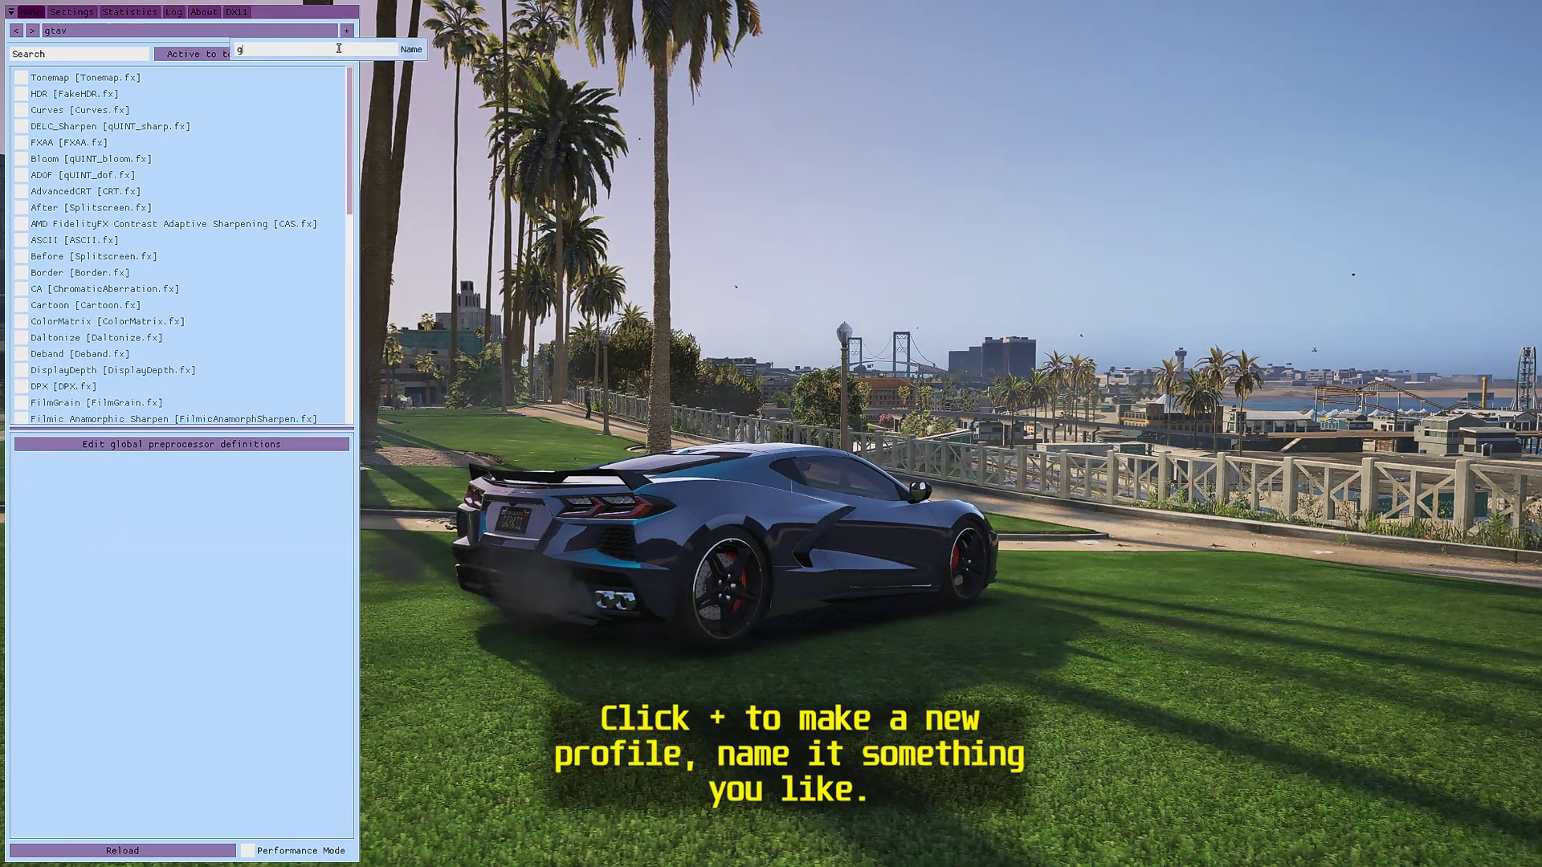
pyautogui.write('gta5colorgrade1')
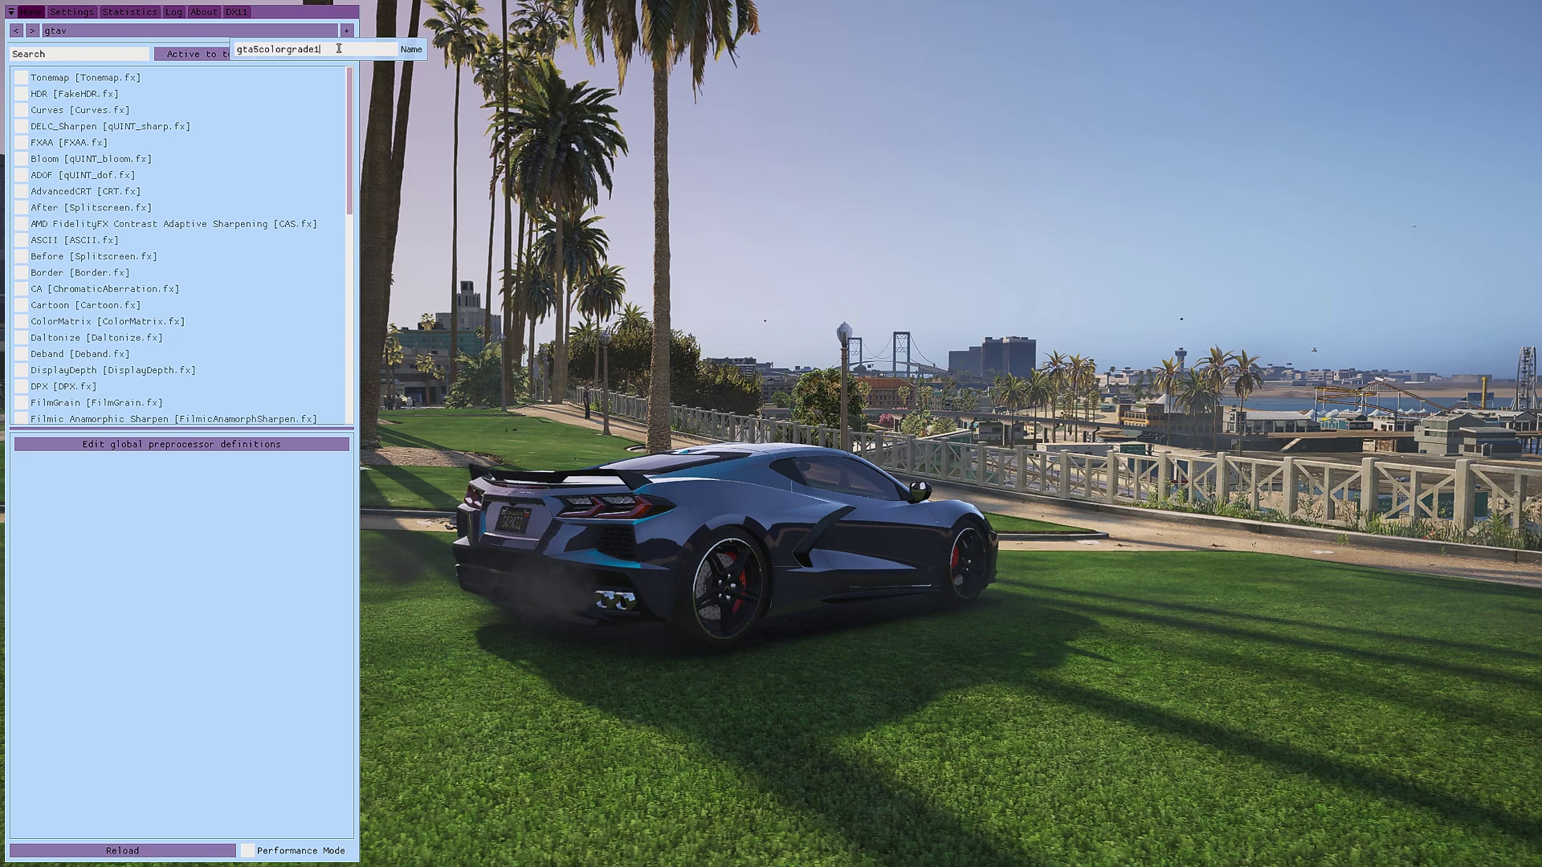
pyautogui.press('Return')
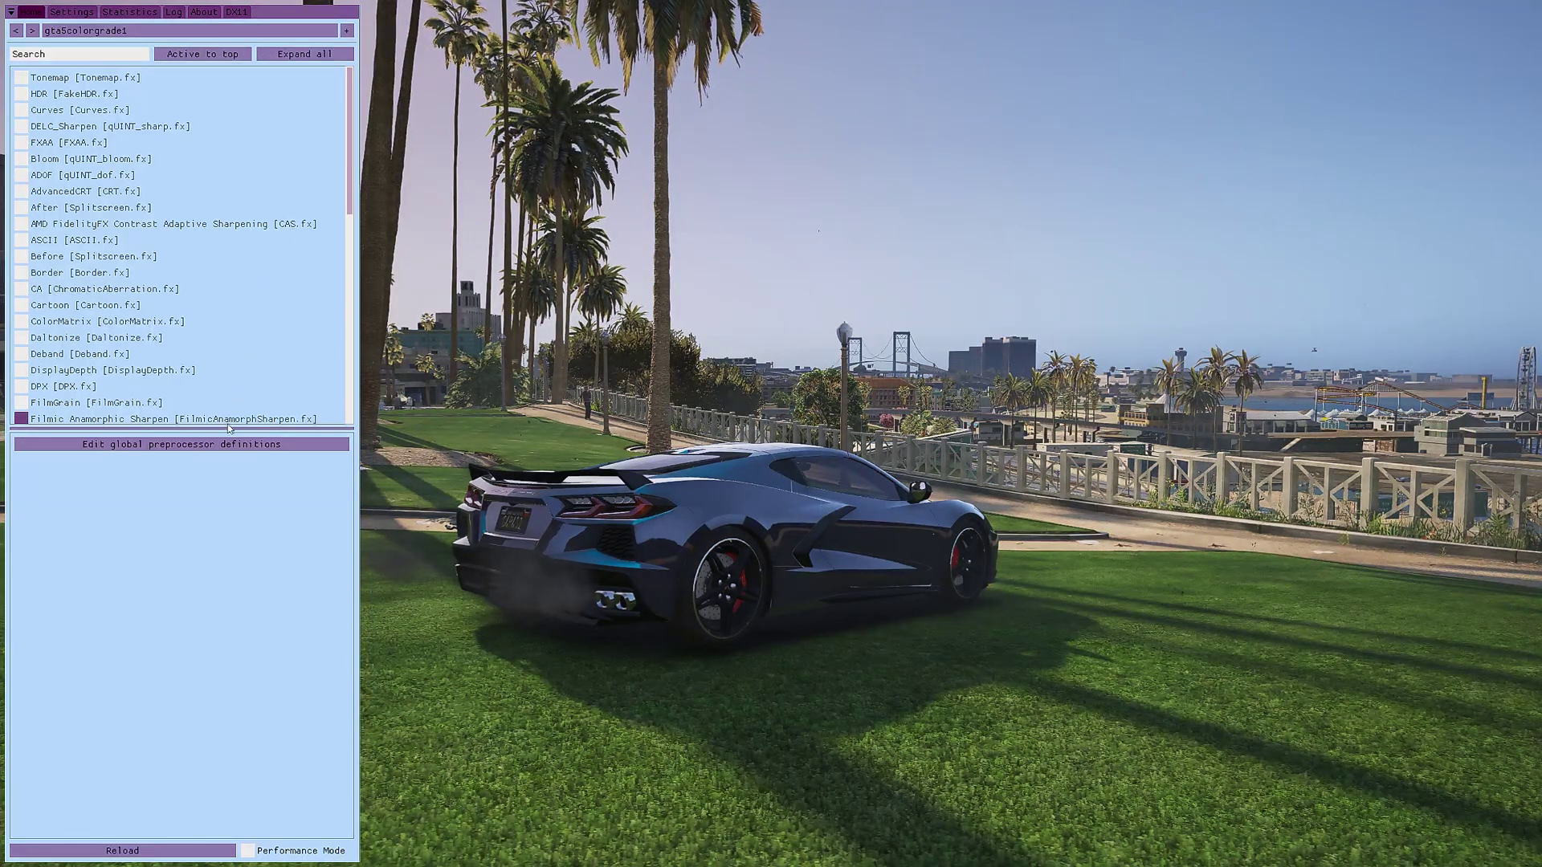
pyautogui.moveTo(229, 428); pyautogui.dragTo(215, 601)
# - Scroll the shader list and enable the Filmic Anamorphic Sharpen effect
pyautogui.scroll(-3, 204, 488)
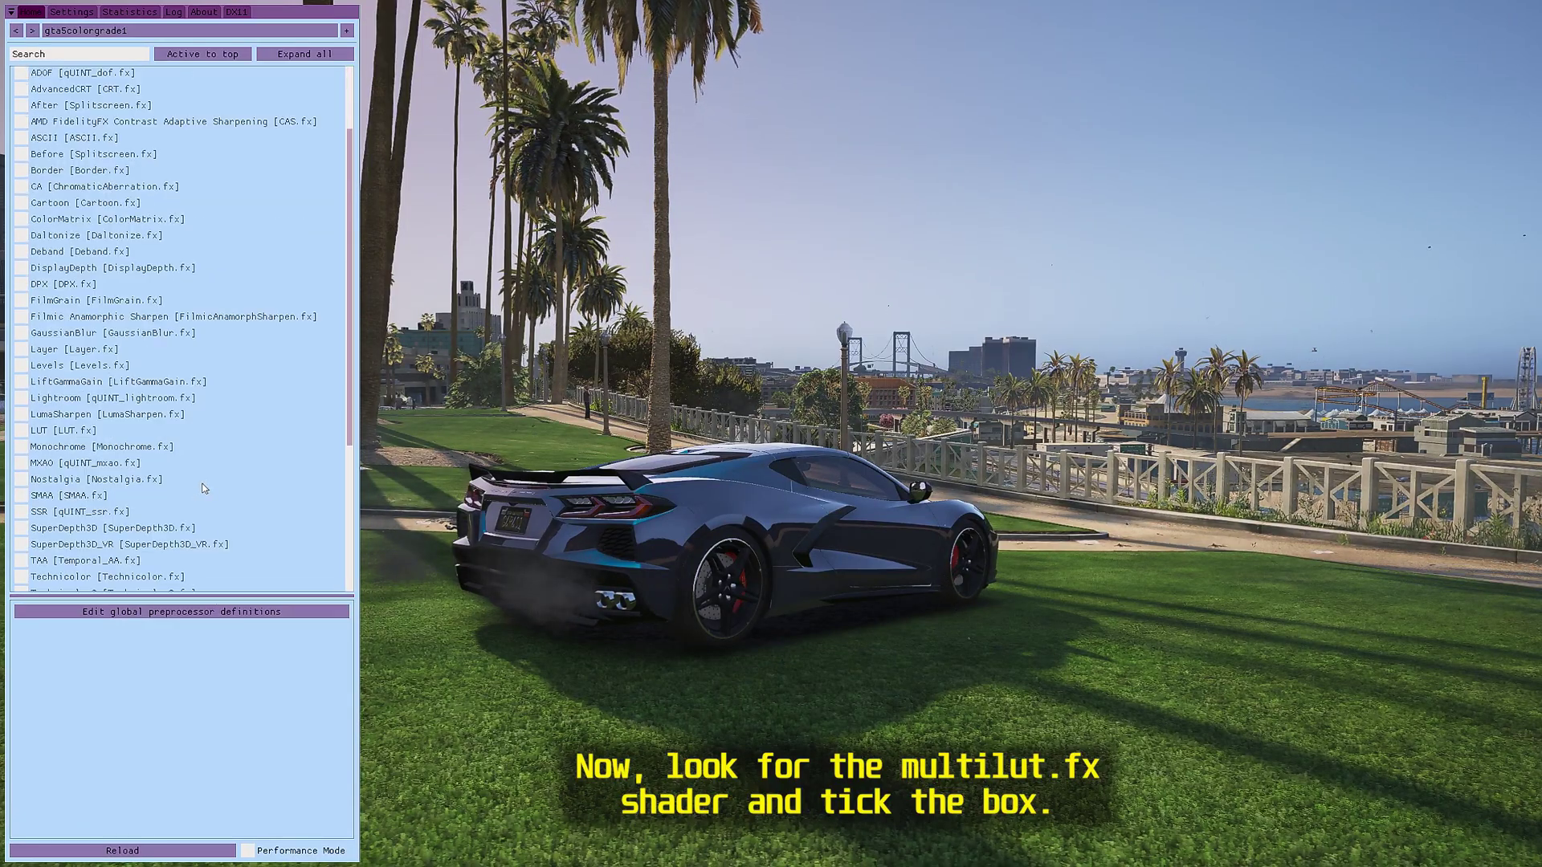
pyautogui.scroll(-6, 204, 488)
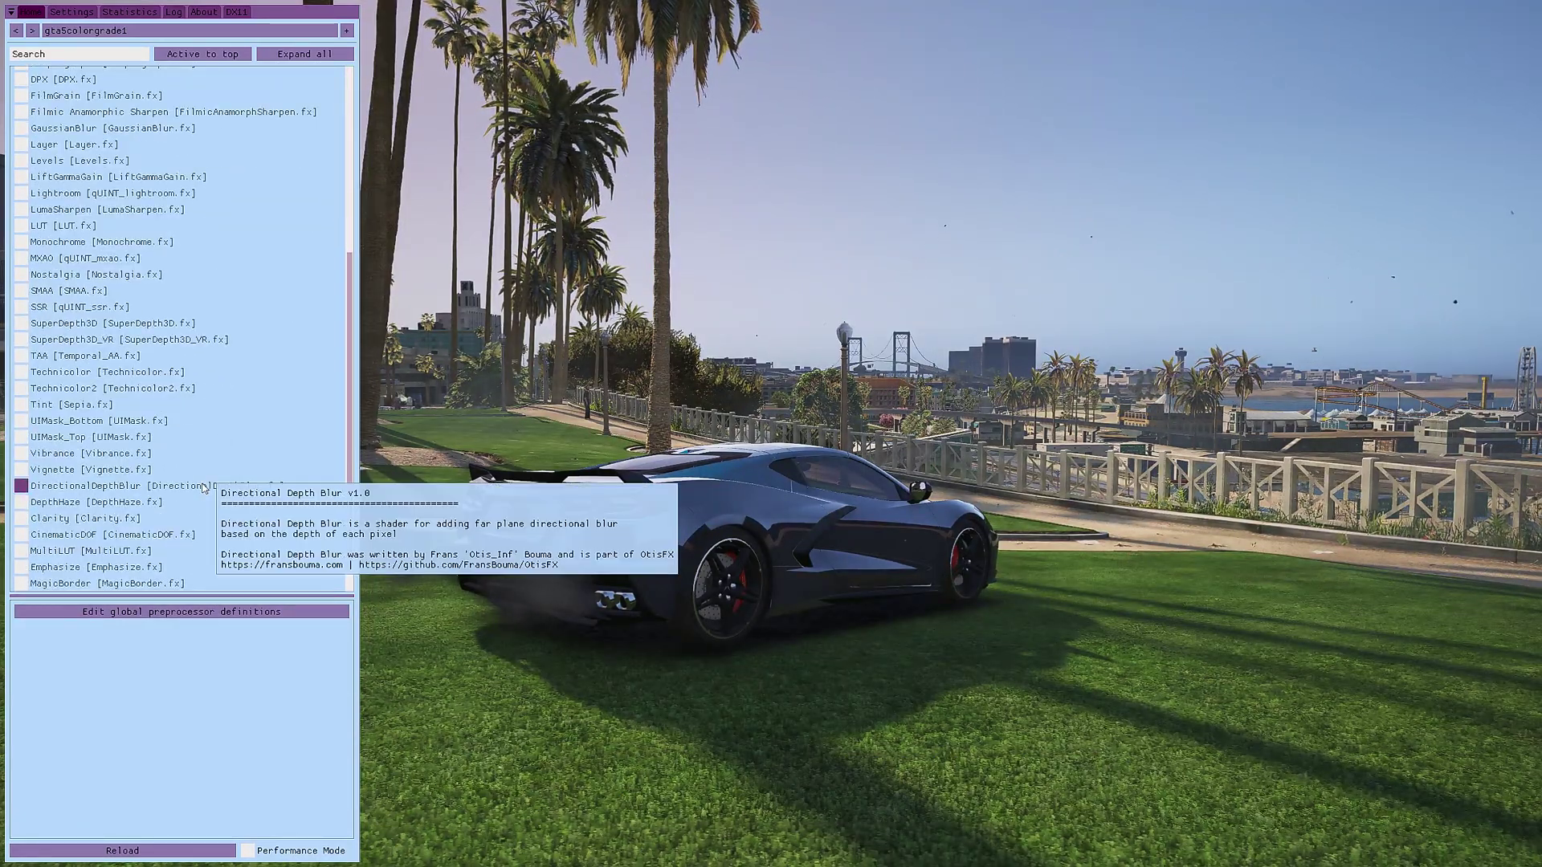
pyautogui.scroll(9, 195, 431)
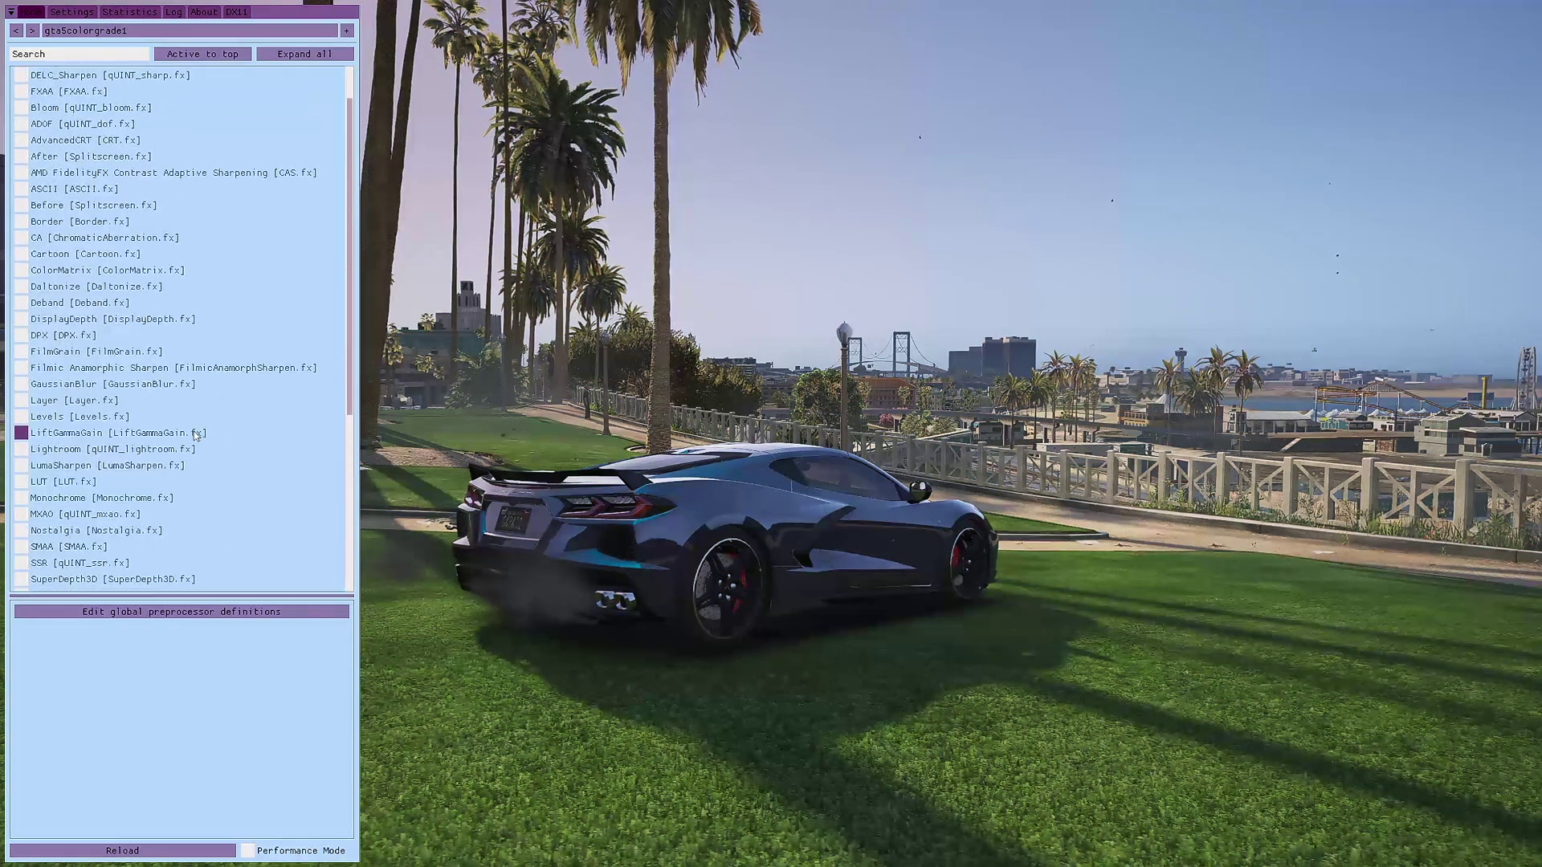
pyautogui.click(193, 418)
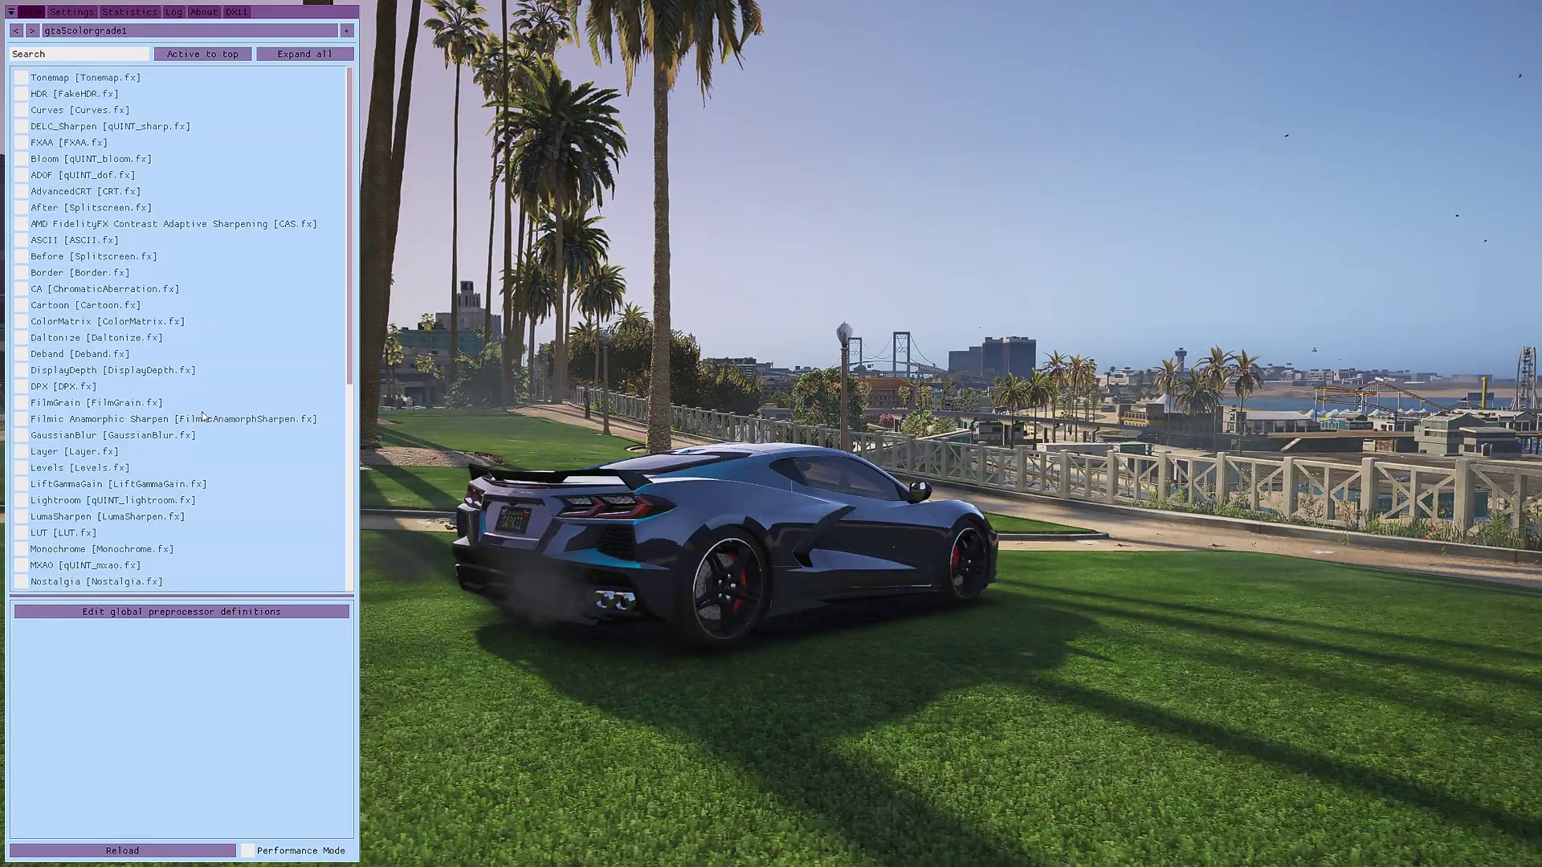
# - Enable MultiLUT, sort active shaders to the top, and enlarge MultiLUT's settings area
pyautogui.scroll(-5, 204, 421)
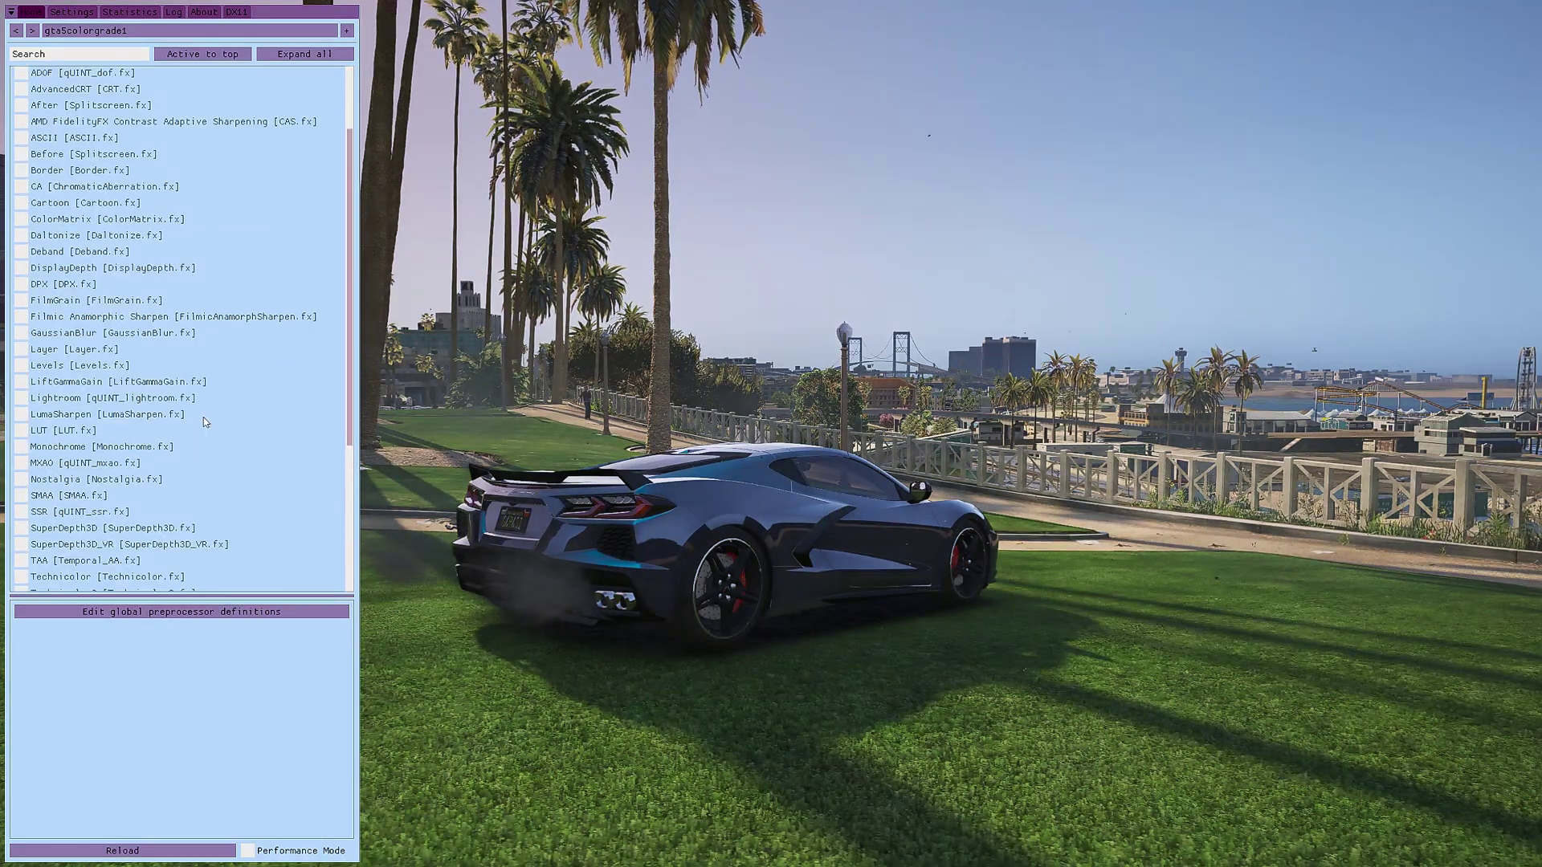
pyautogui.scroll(-1, 204, 421)
pyautogui.scroll(-1, 204, 421)
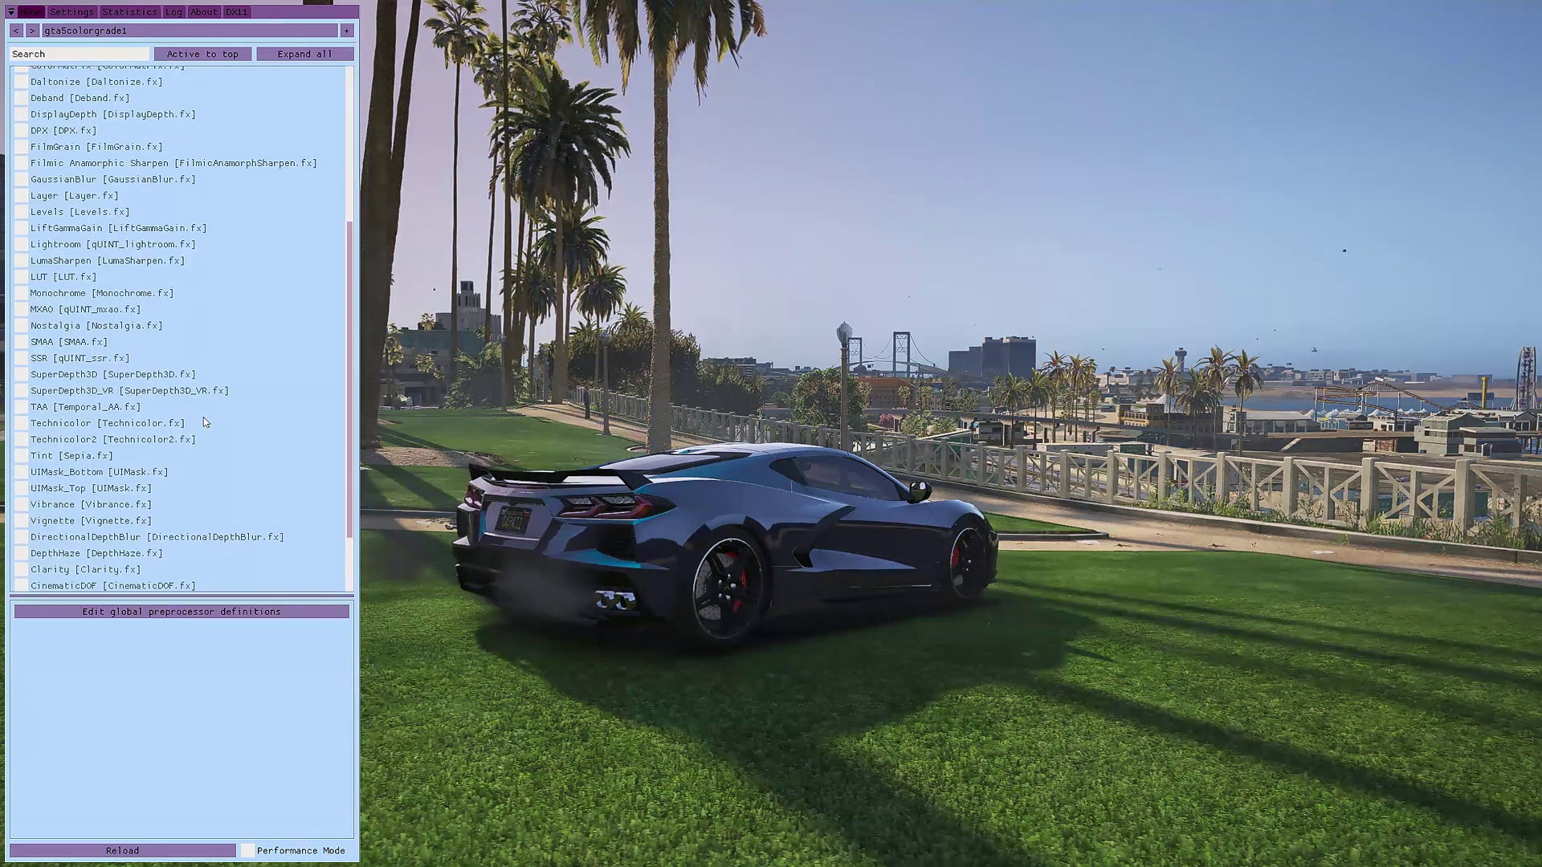
pyautogui.scroll(-2, 204, 416)
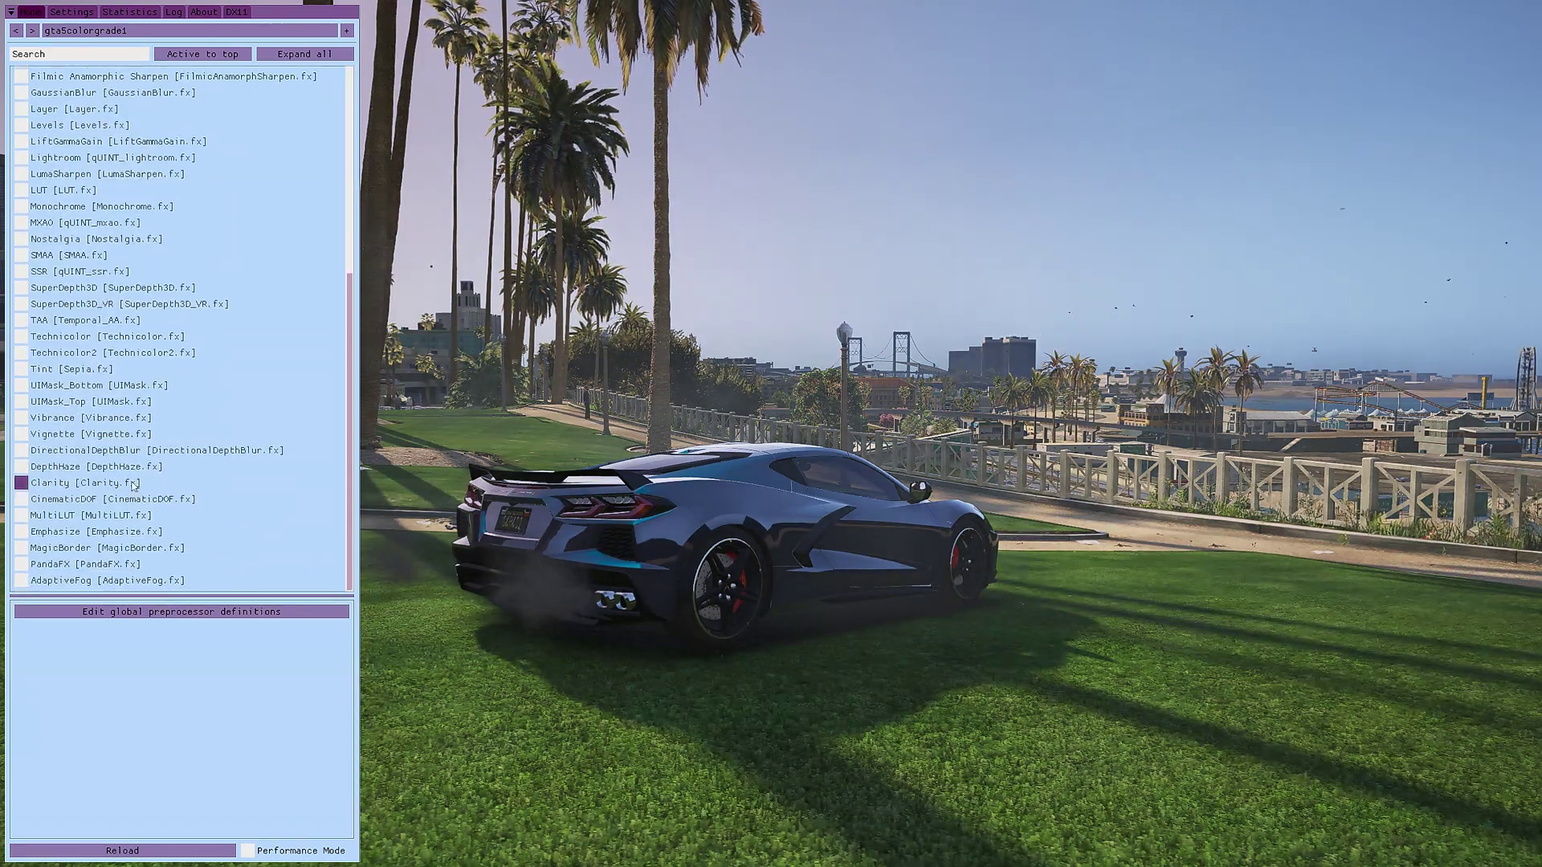
pyautogui.click(94, 516)
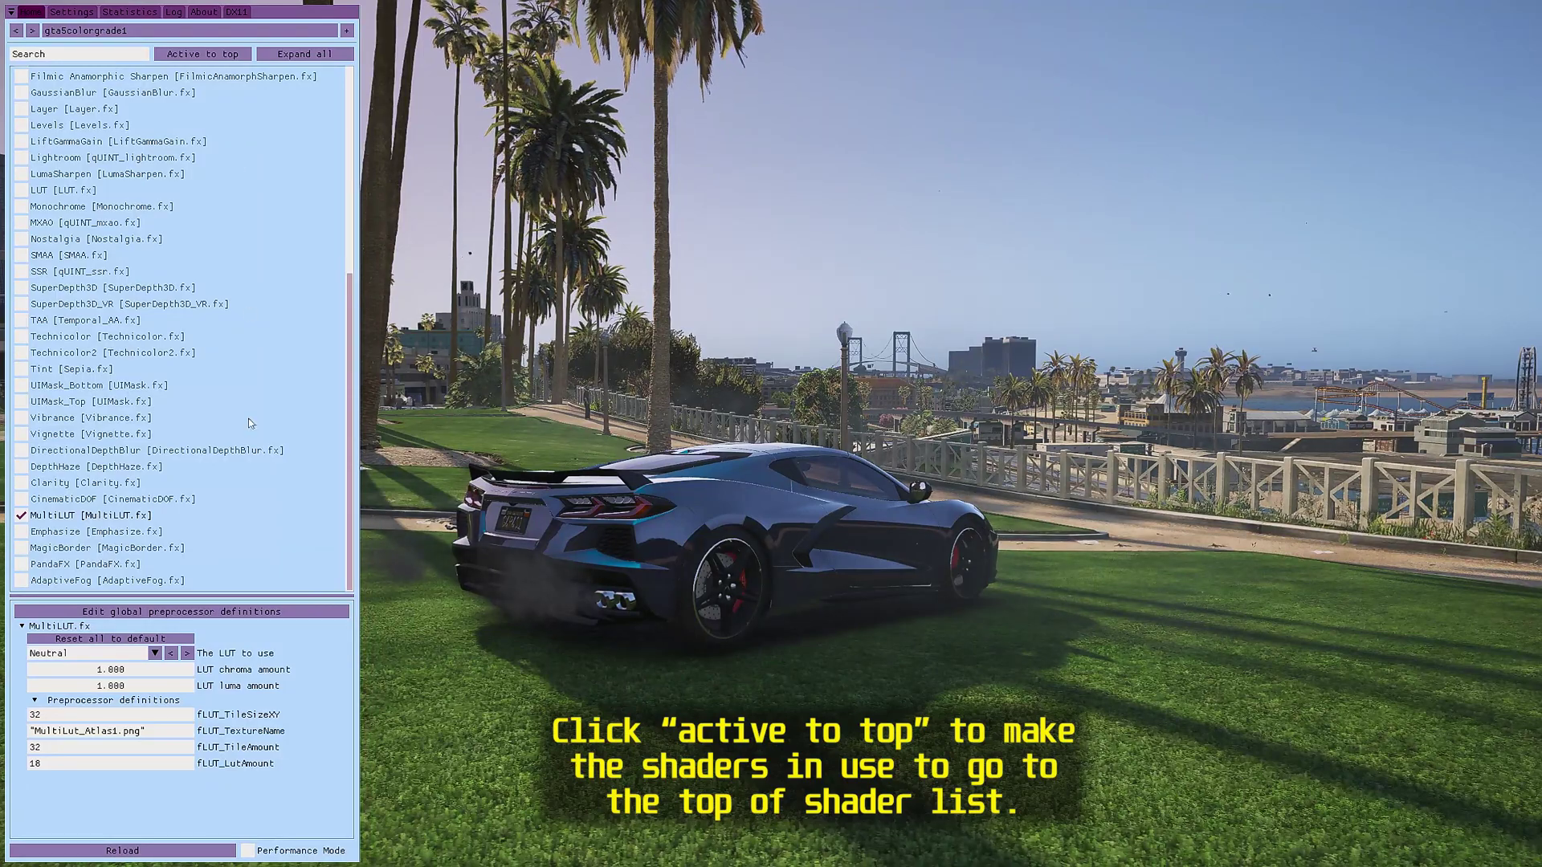
pyautogui.click(240, 53)
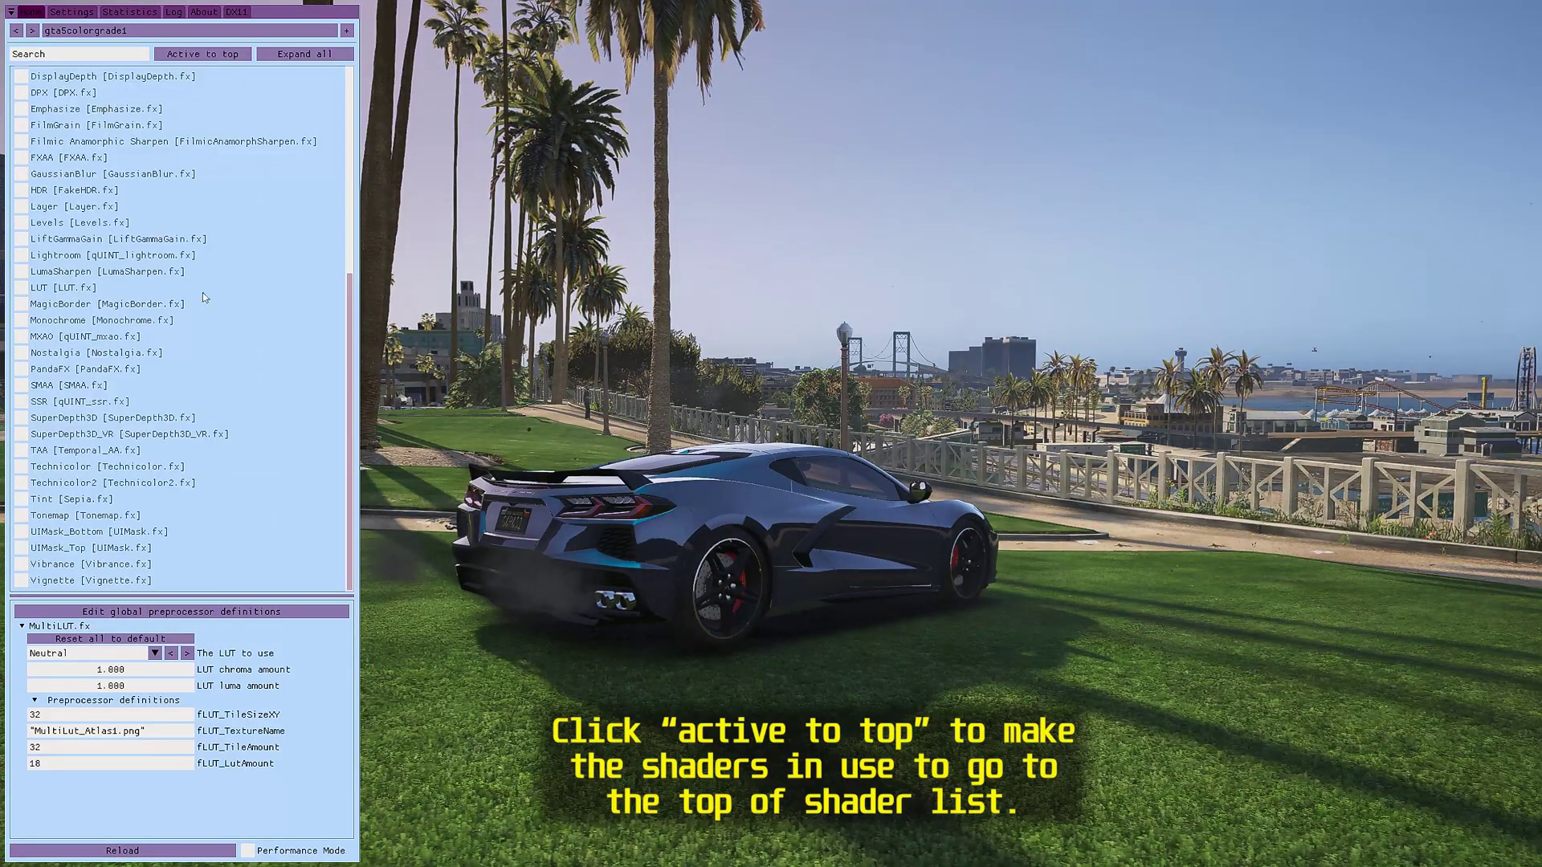
pyautogui.scroll(5, 238, 551)
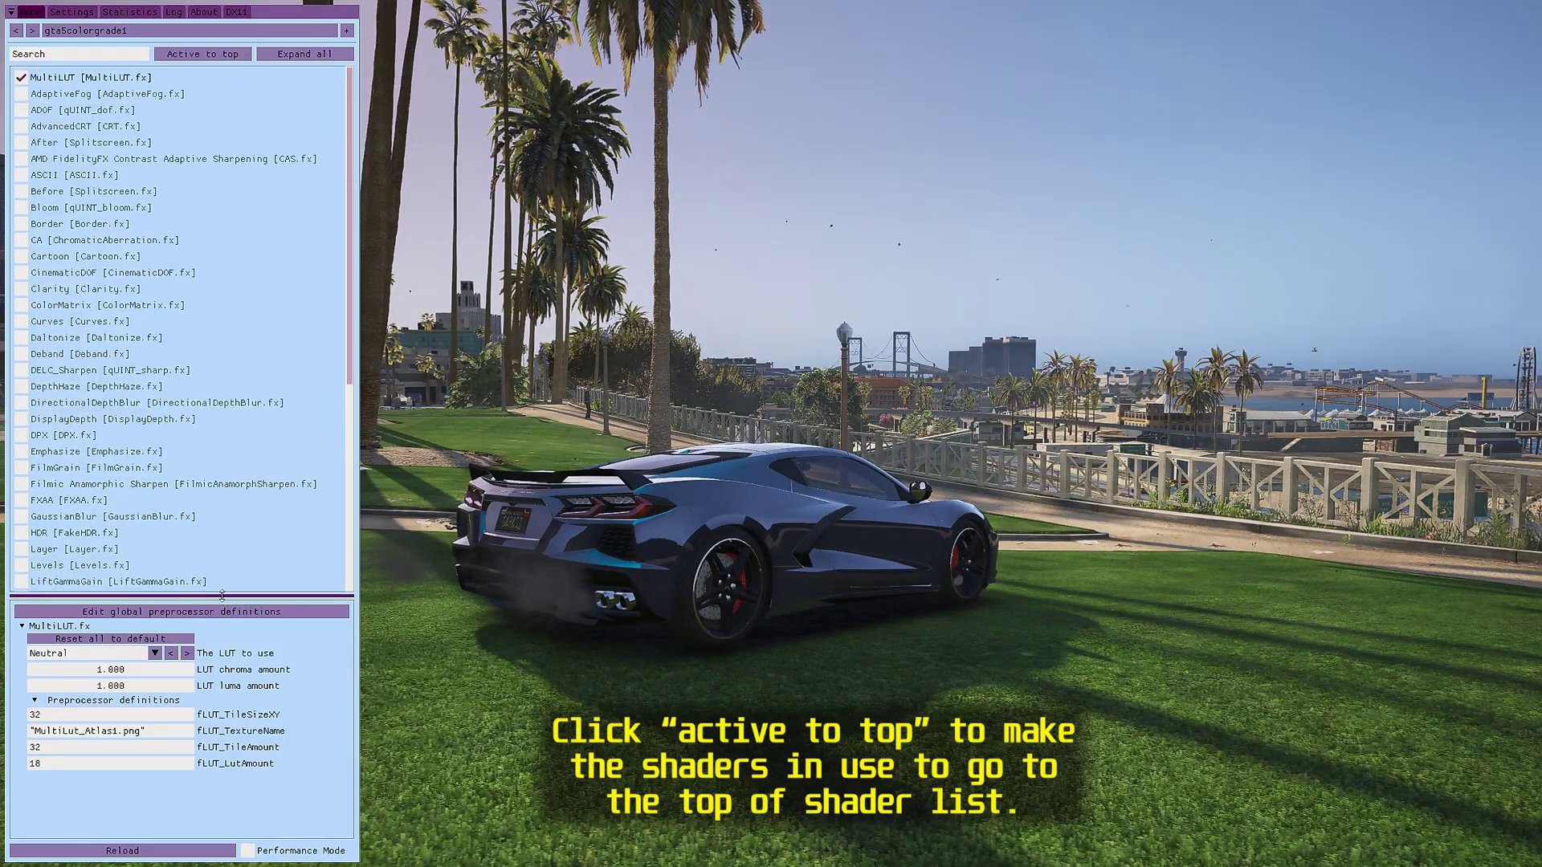
pyautogui.moveTo(241, 595); pyautogui.dragTo(238, 277)
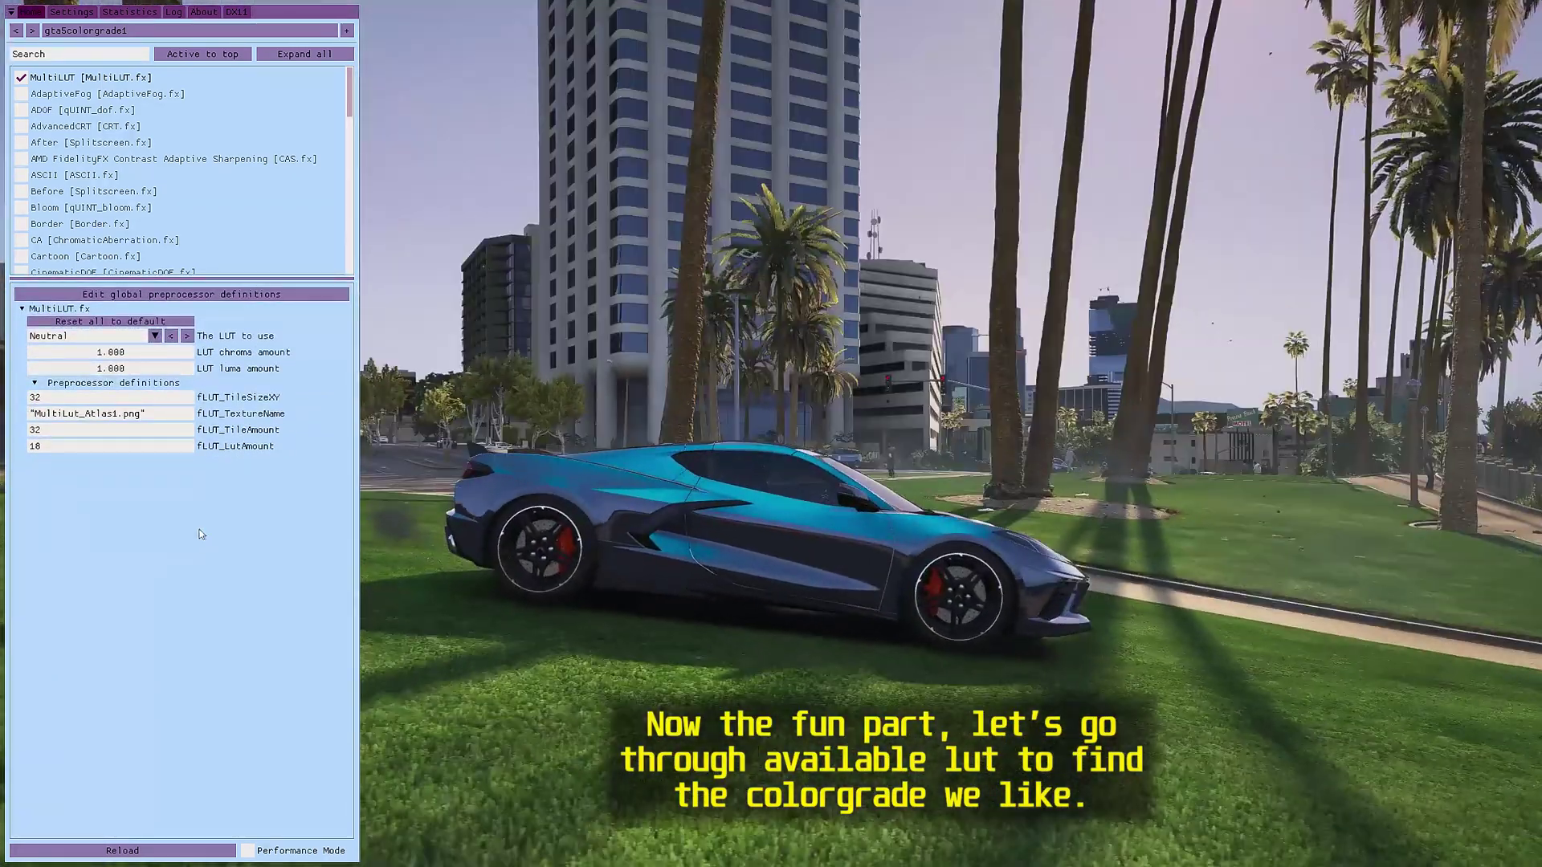
# - Preview Color1, revert to Neutral, then place Before/After Splitscreen around MultiLUT and enable Before
pyautogui.click(187, 336)
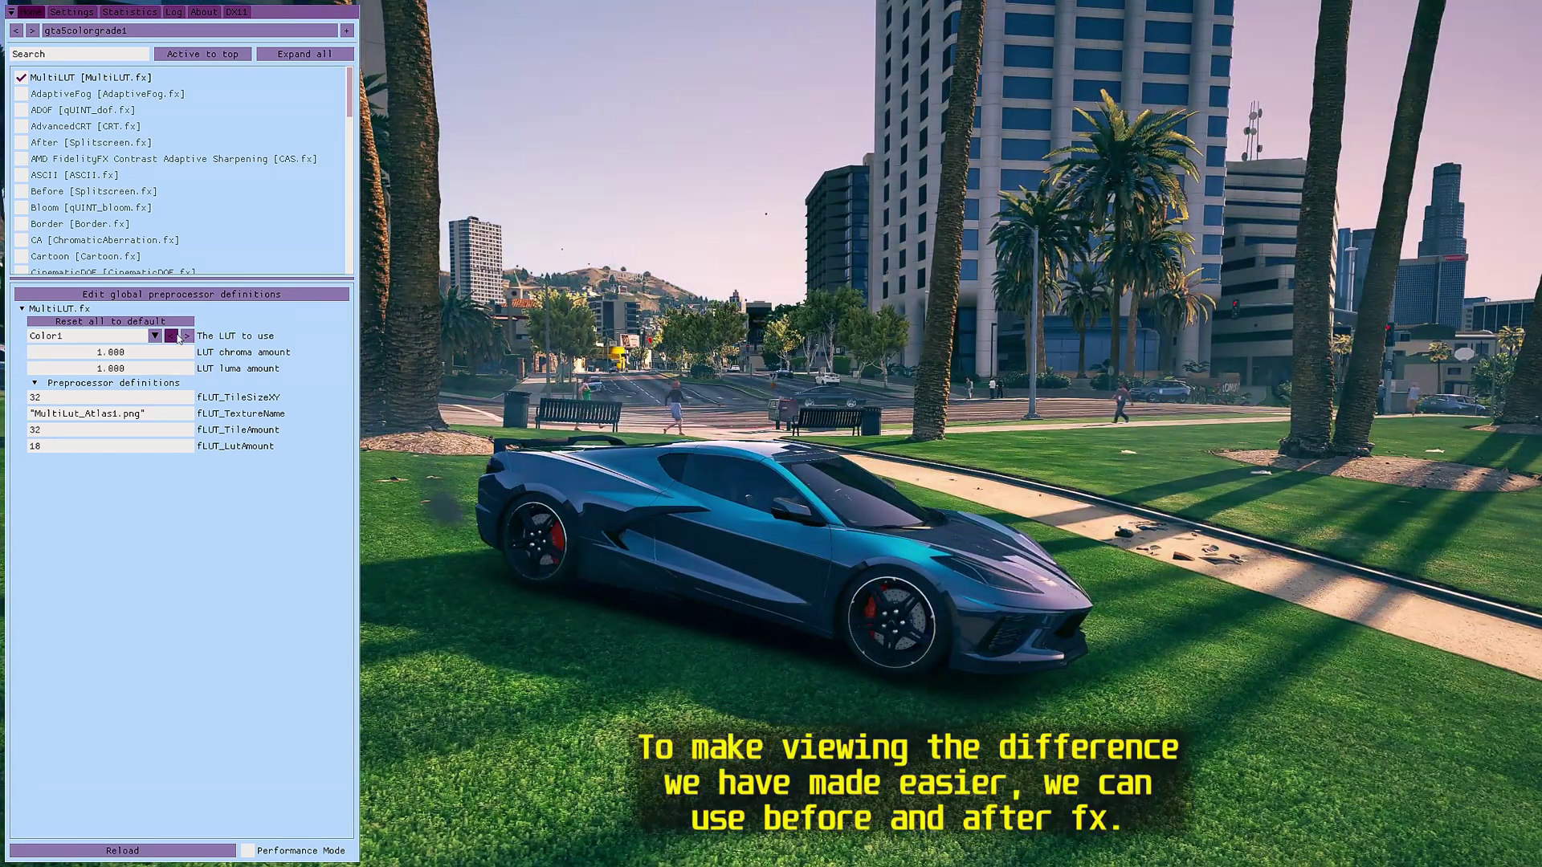
pyautogui.click(172, 336)
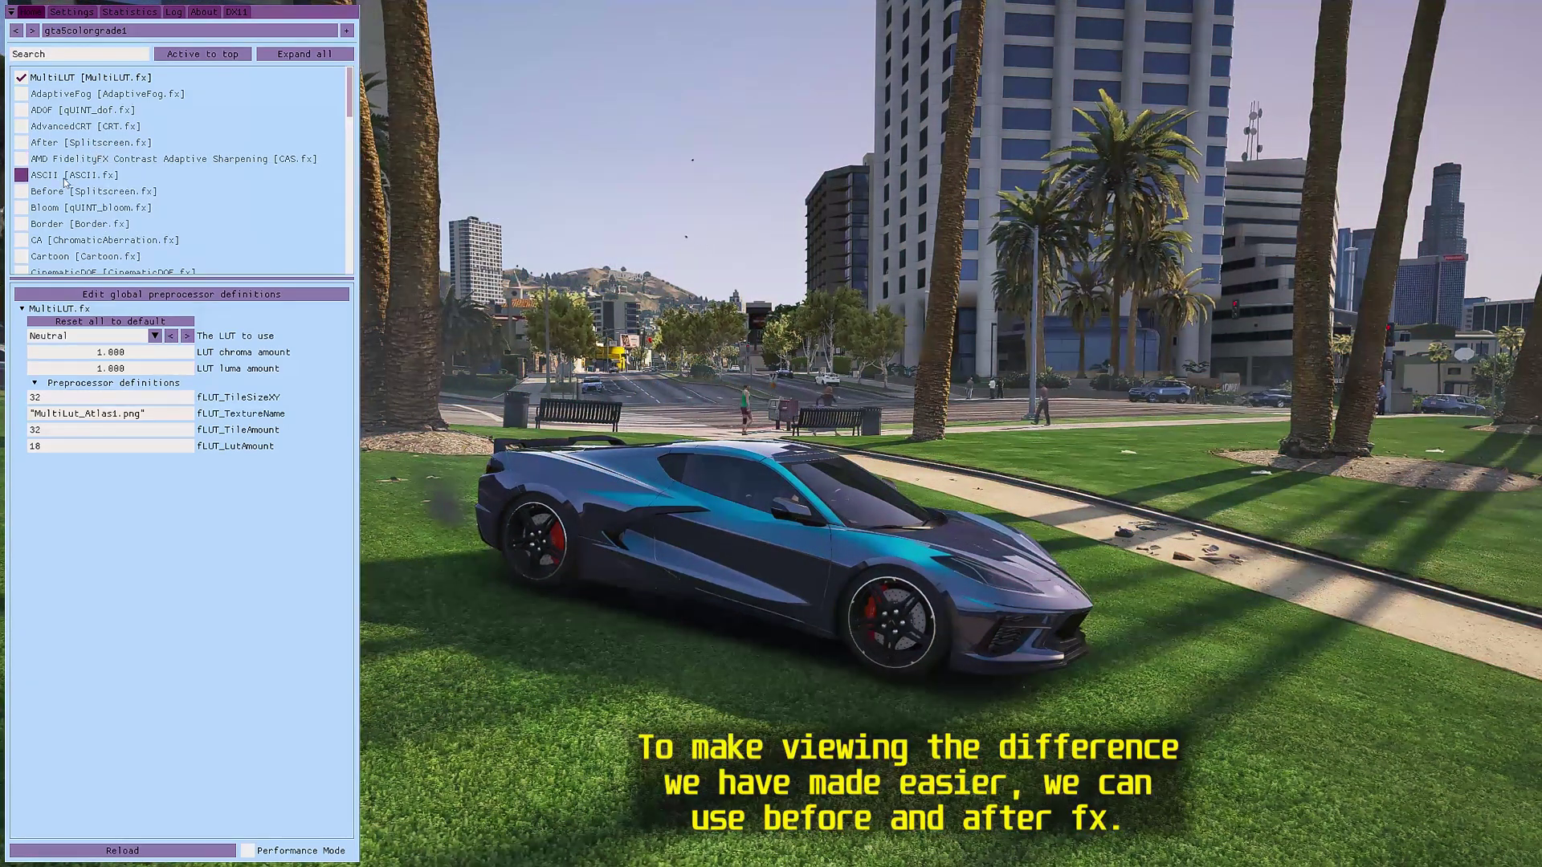
pyautogui.moveTo(78, 195); pyautogui.dragTo(77, 77)
pyautogui.moveTo(70, 160); pyautogui.dragTo(69, 110)
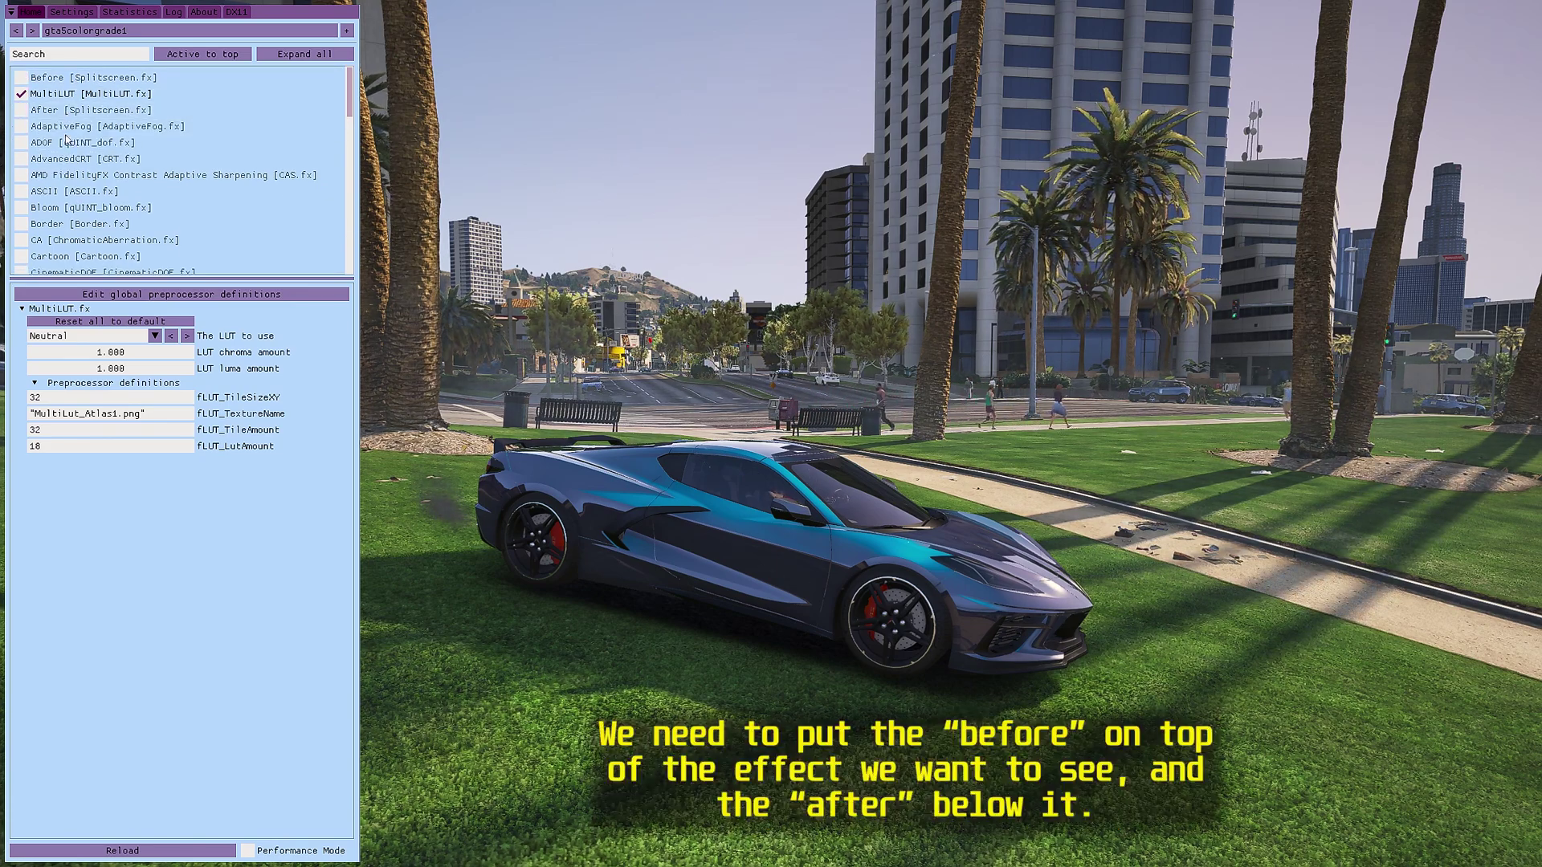
pyautogui.click(81, 78)
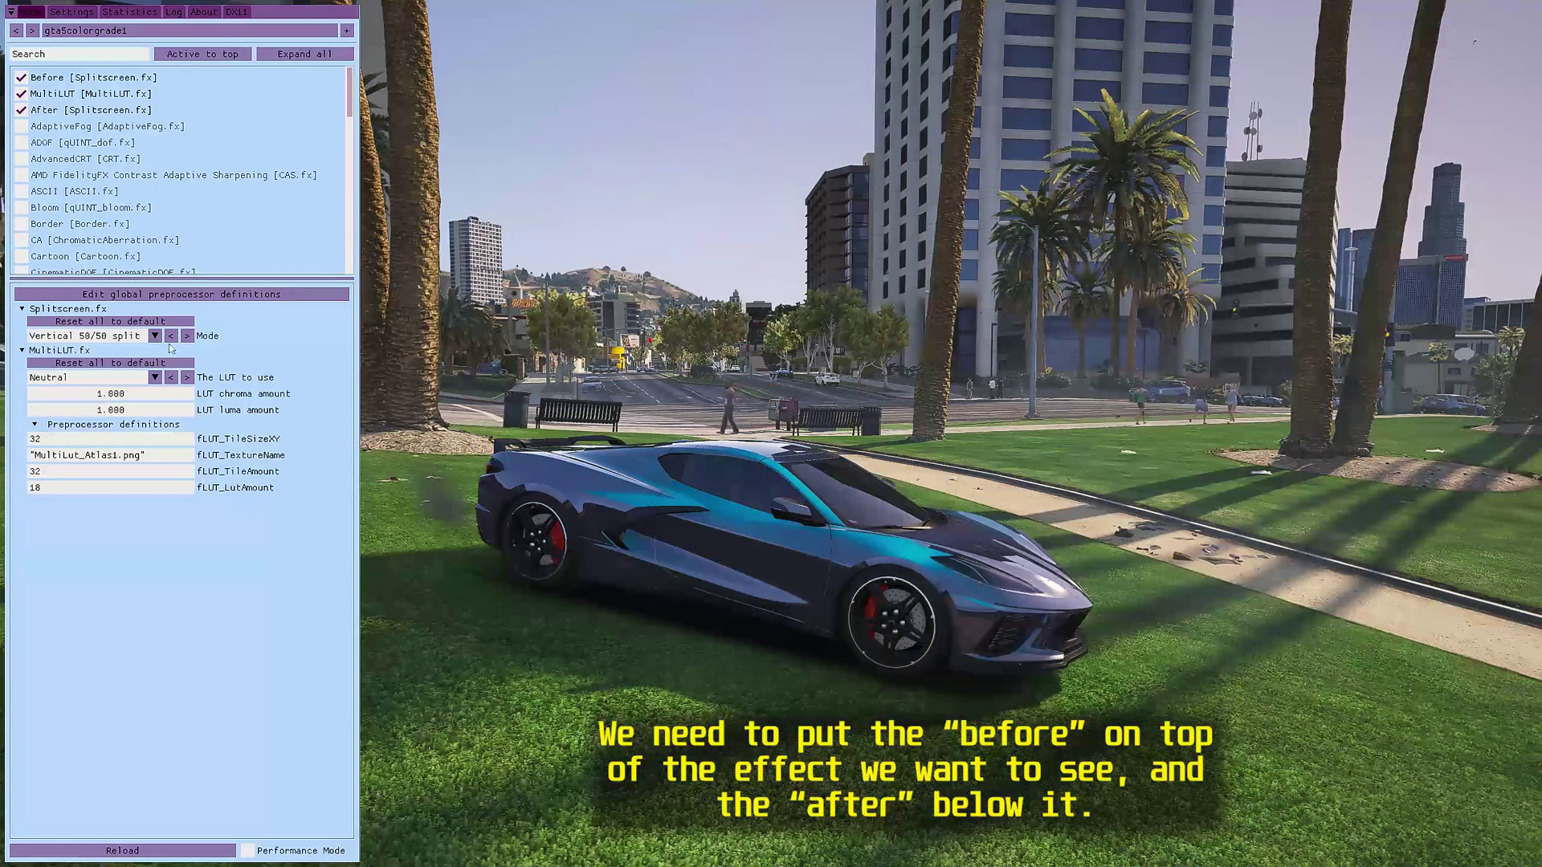
# - Cycle MultiLUT through Color1, Color3, Color8 and Cool light toward Vogue, narrowing the overlay
pyautogui.click(186, 378)
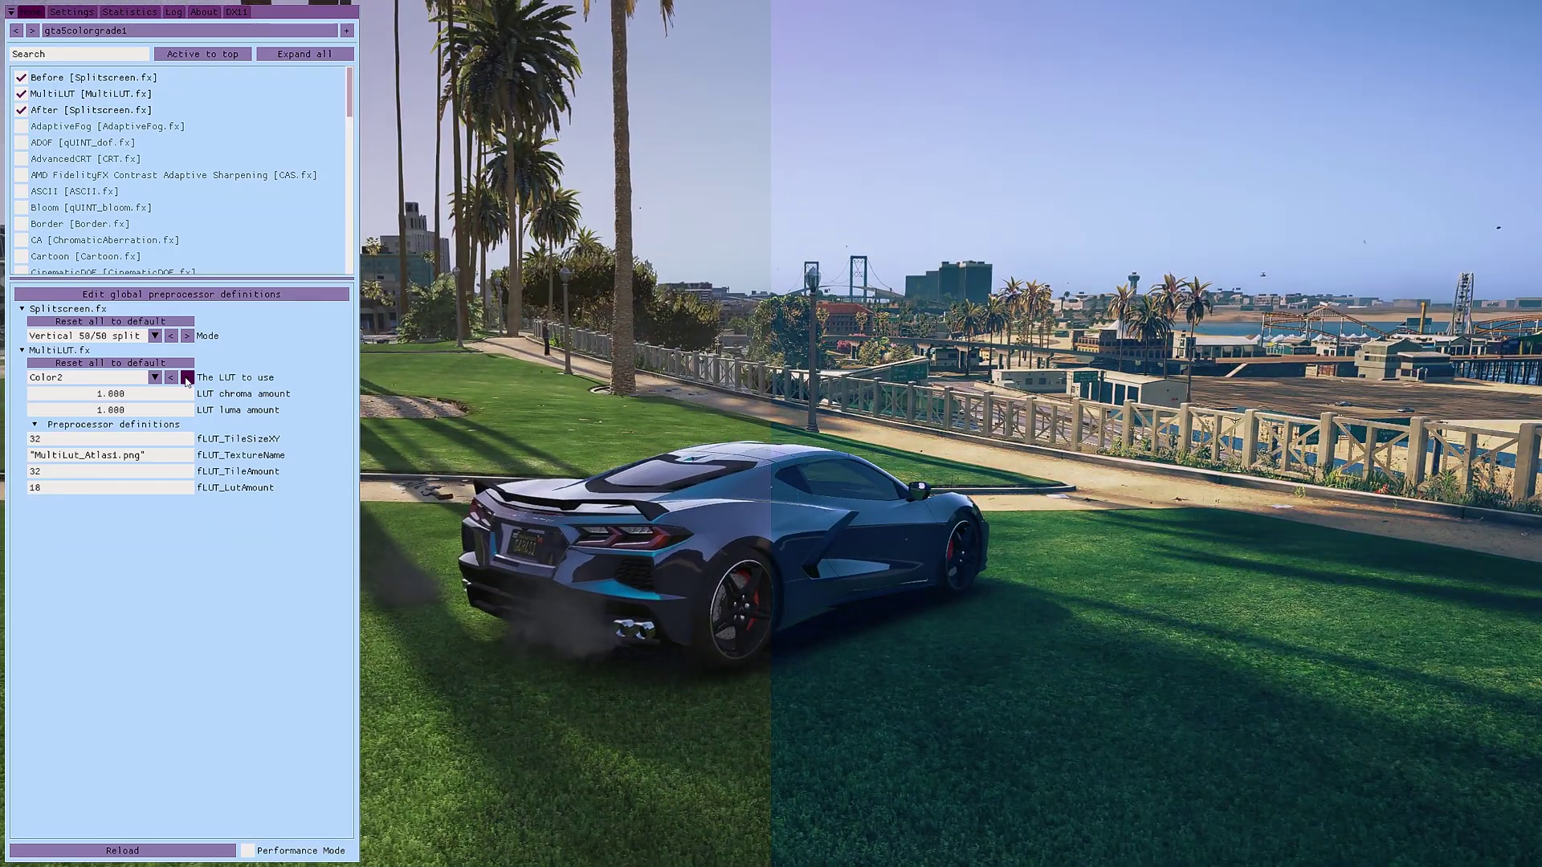
pyautogui.click(186, 377)
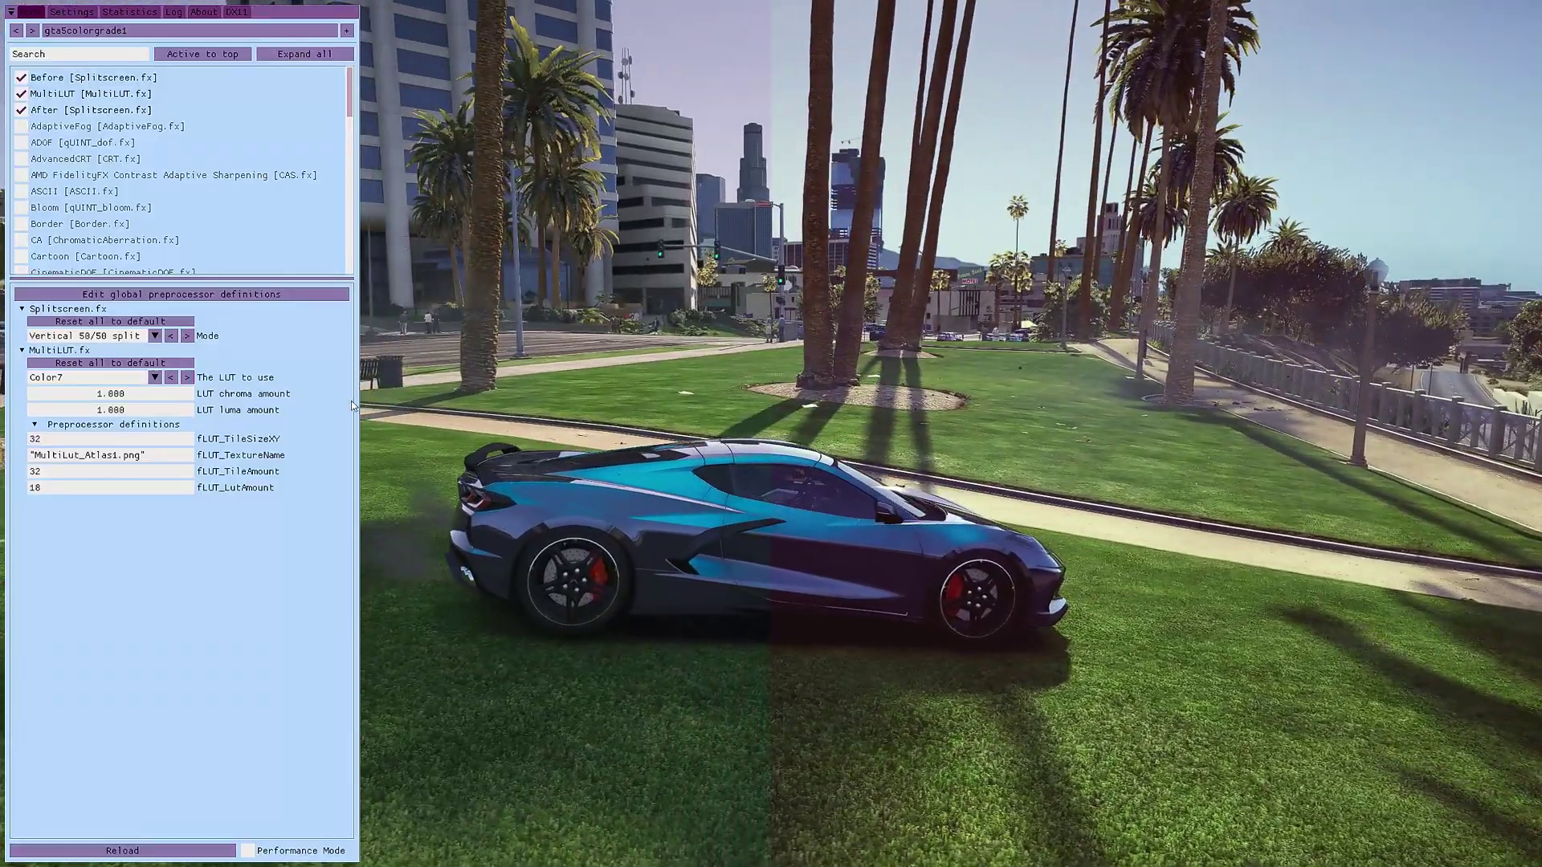
pyautogui.moveTo(352, 406); pyautogui.dragTo(257, 392)
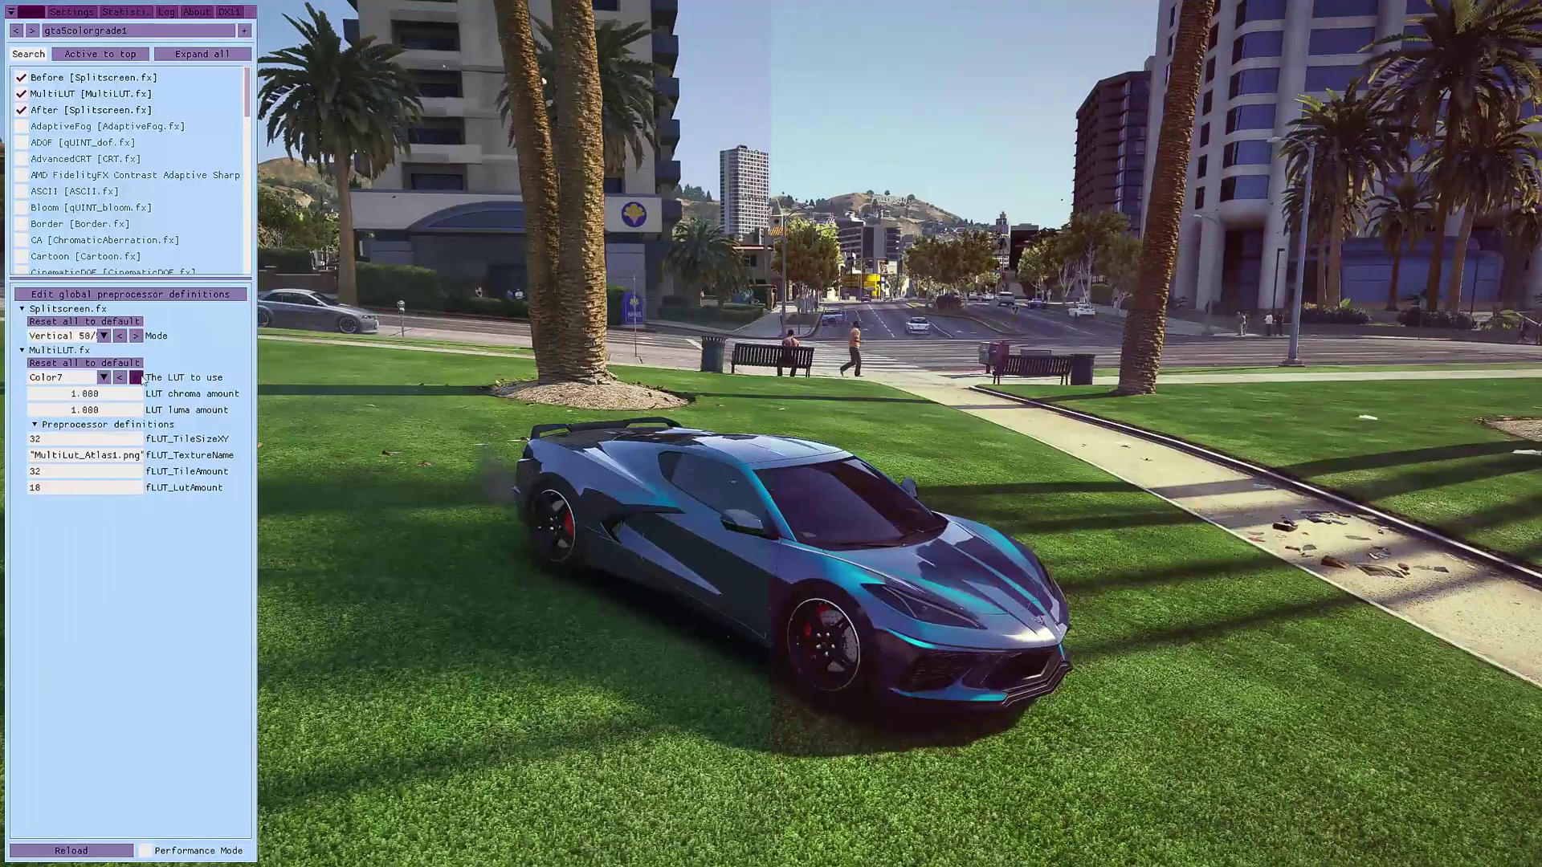
pyautogui.click(136, 377)
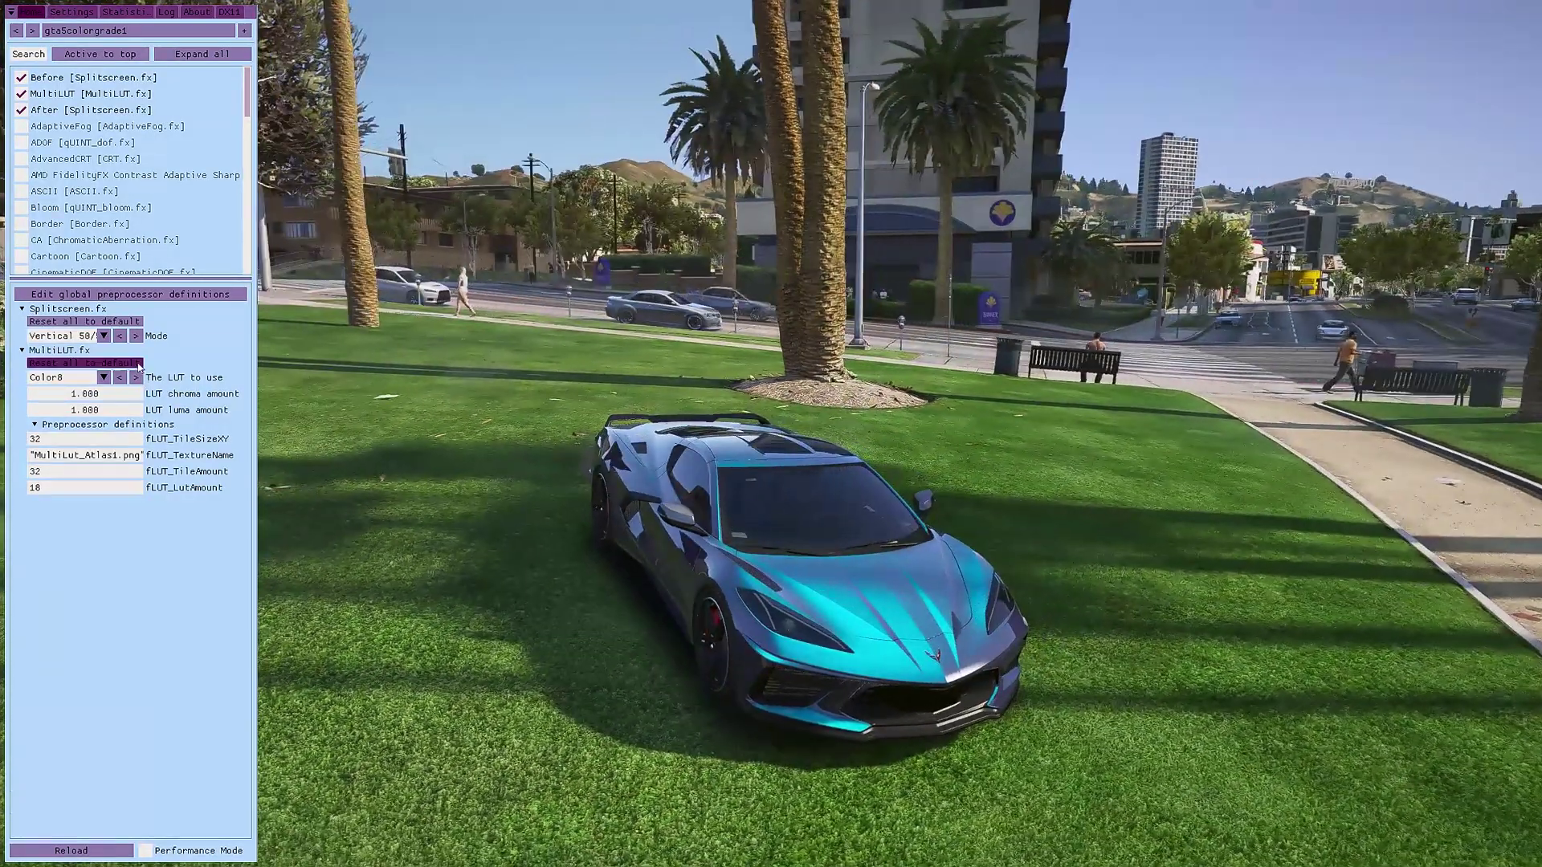
pyautogui.click(138, 378)
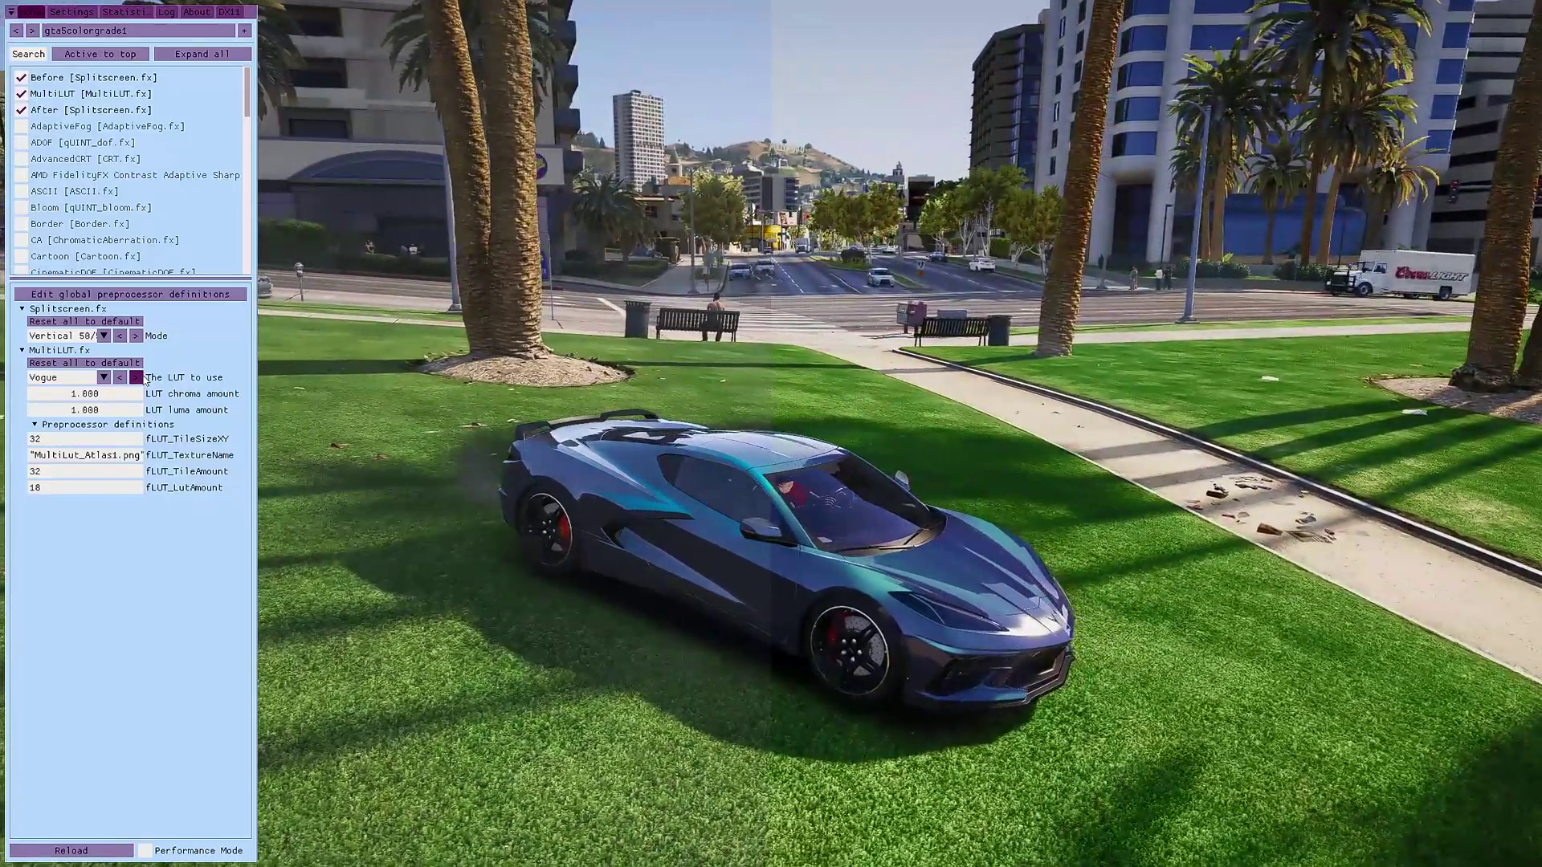
# - Preview the Sepia, black-and-white and Neutral LUTs, then pick Color4 (Hollywood) from the LUT list
pyautogui.click(142, 378)
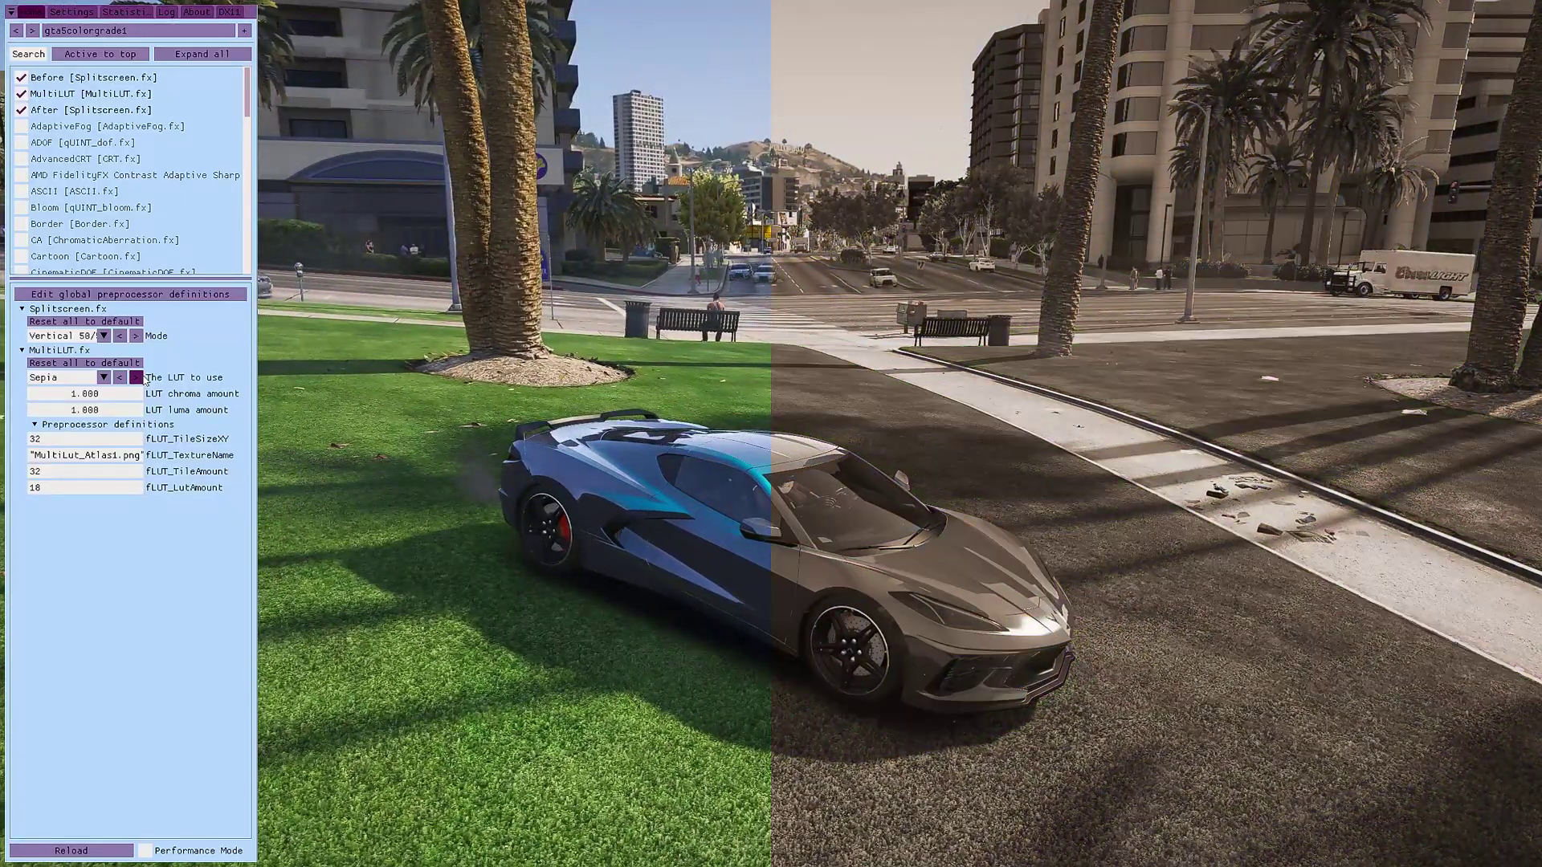
pyautogui.click(144, 378)
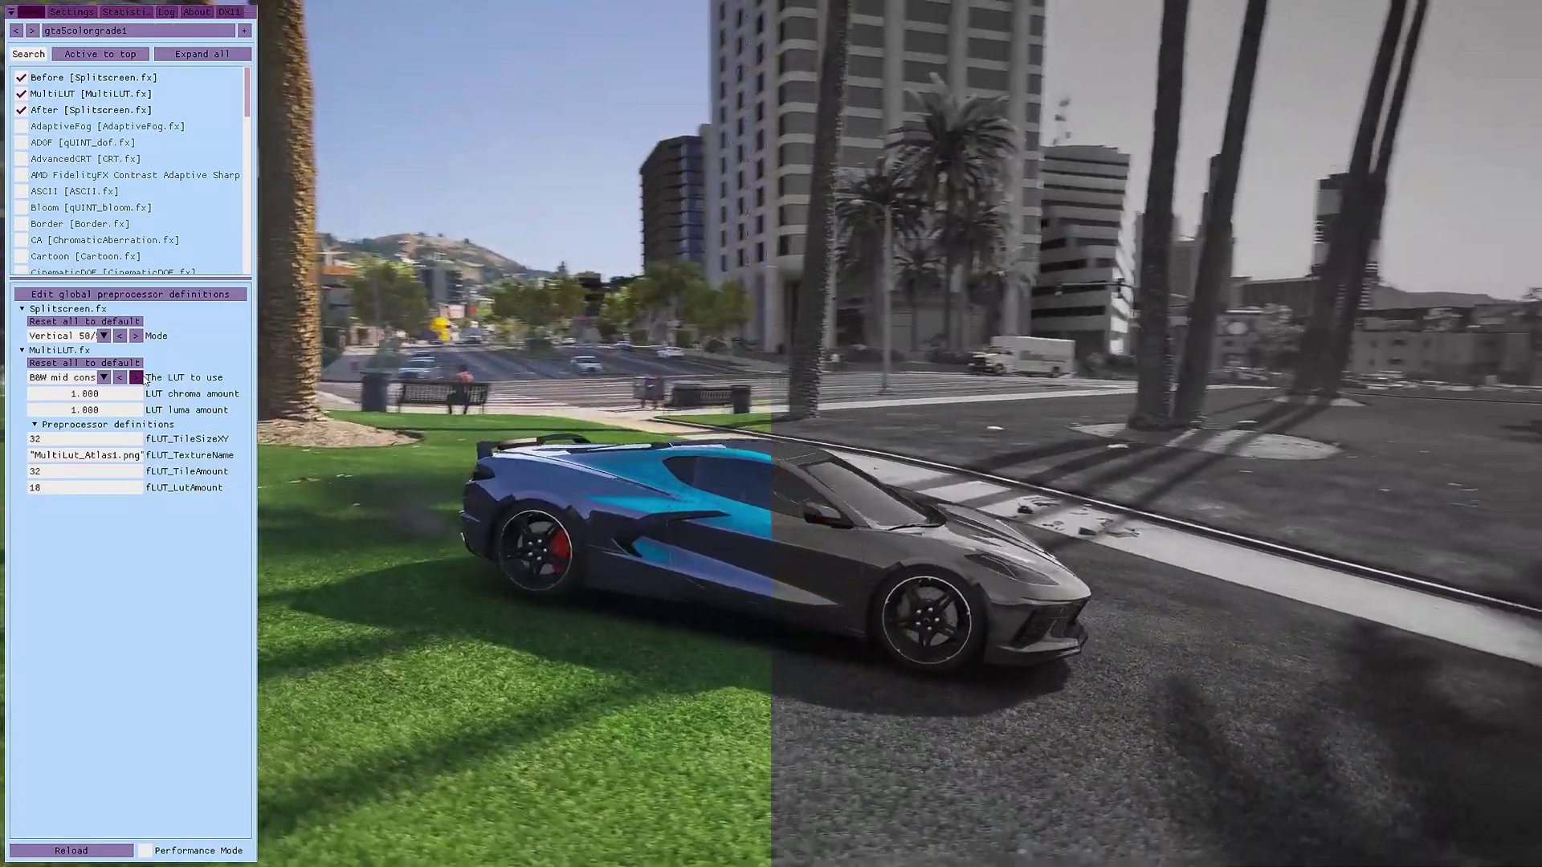
pyautogui.click(144, 378)
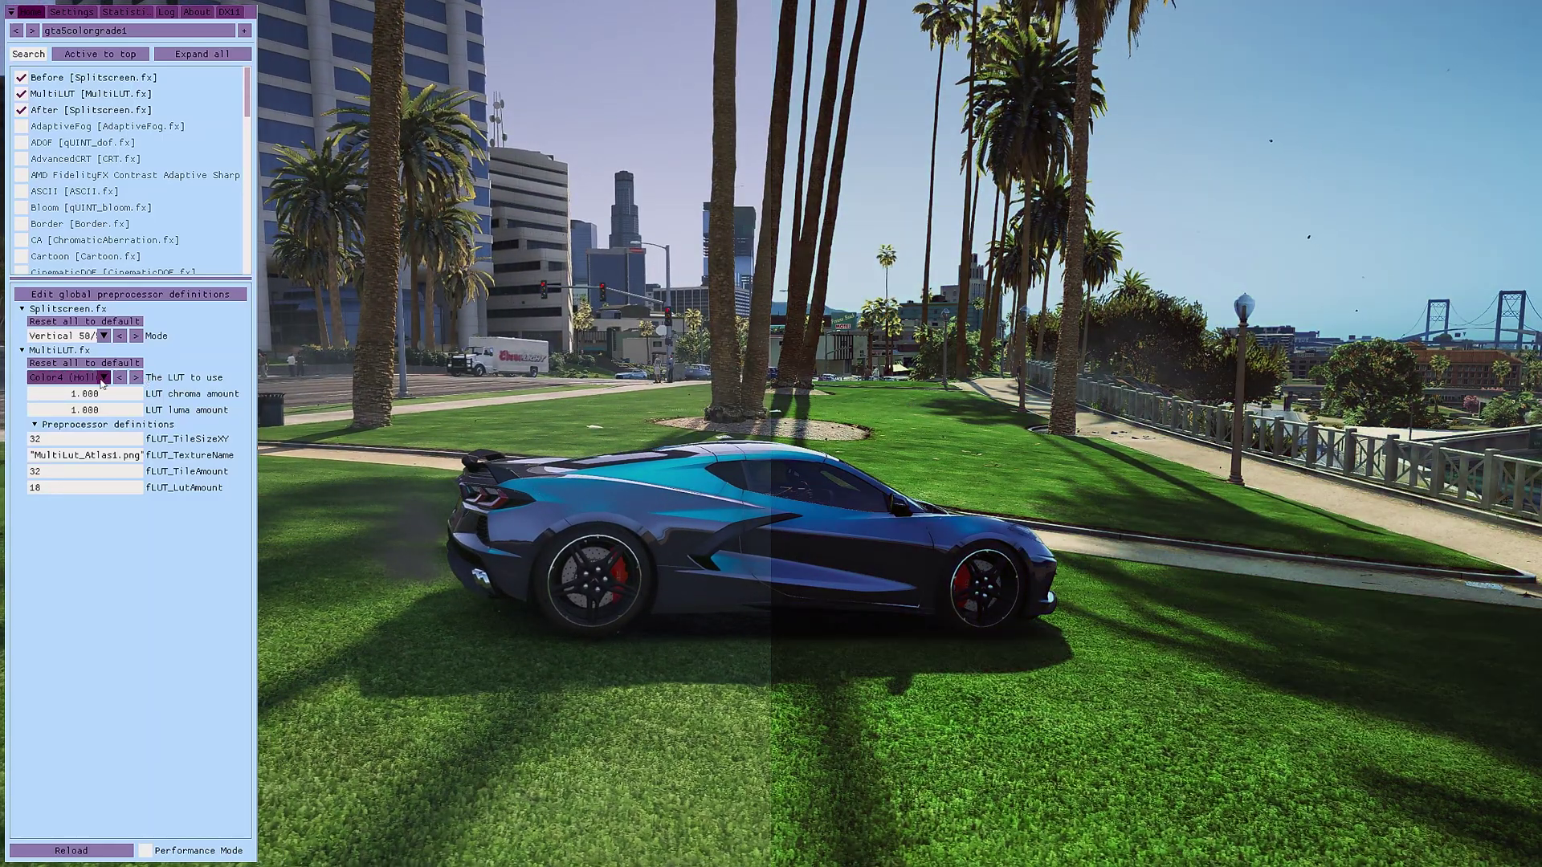
pyautogui.click(102, 378)
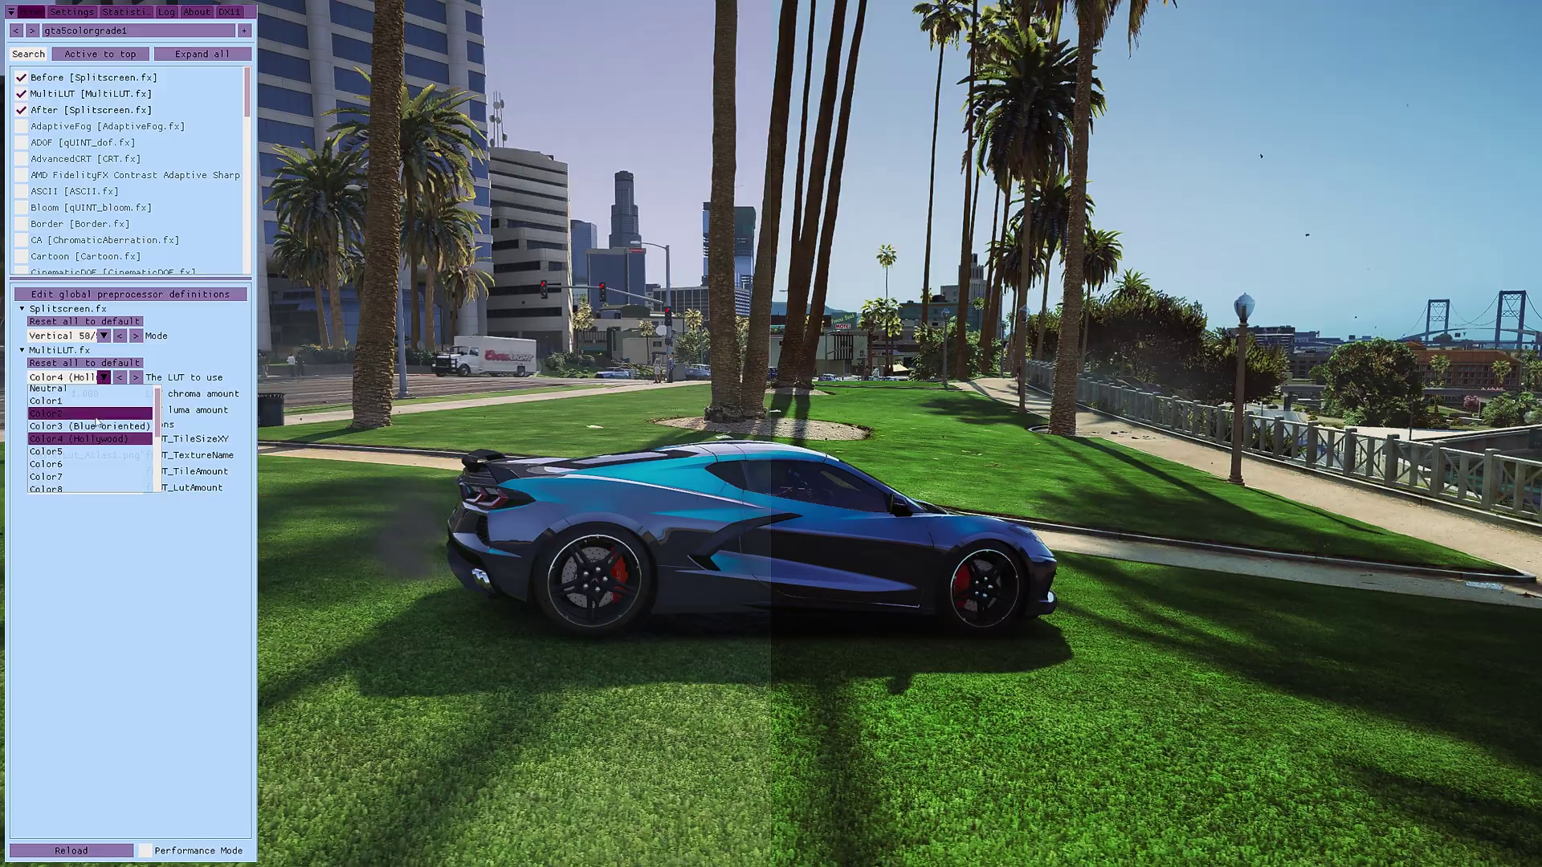
pyautogui.click(103, 377)
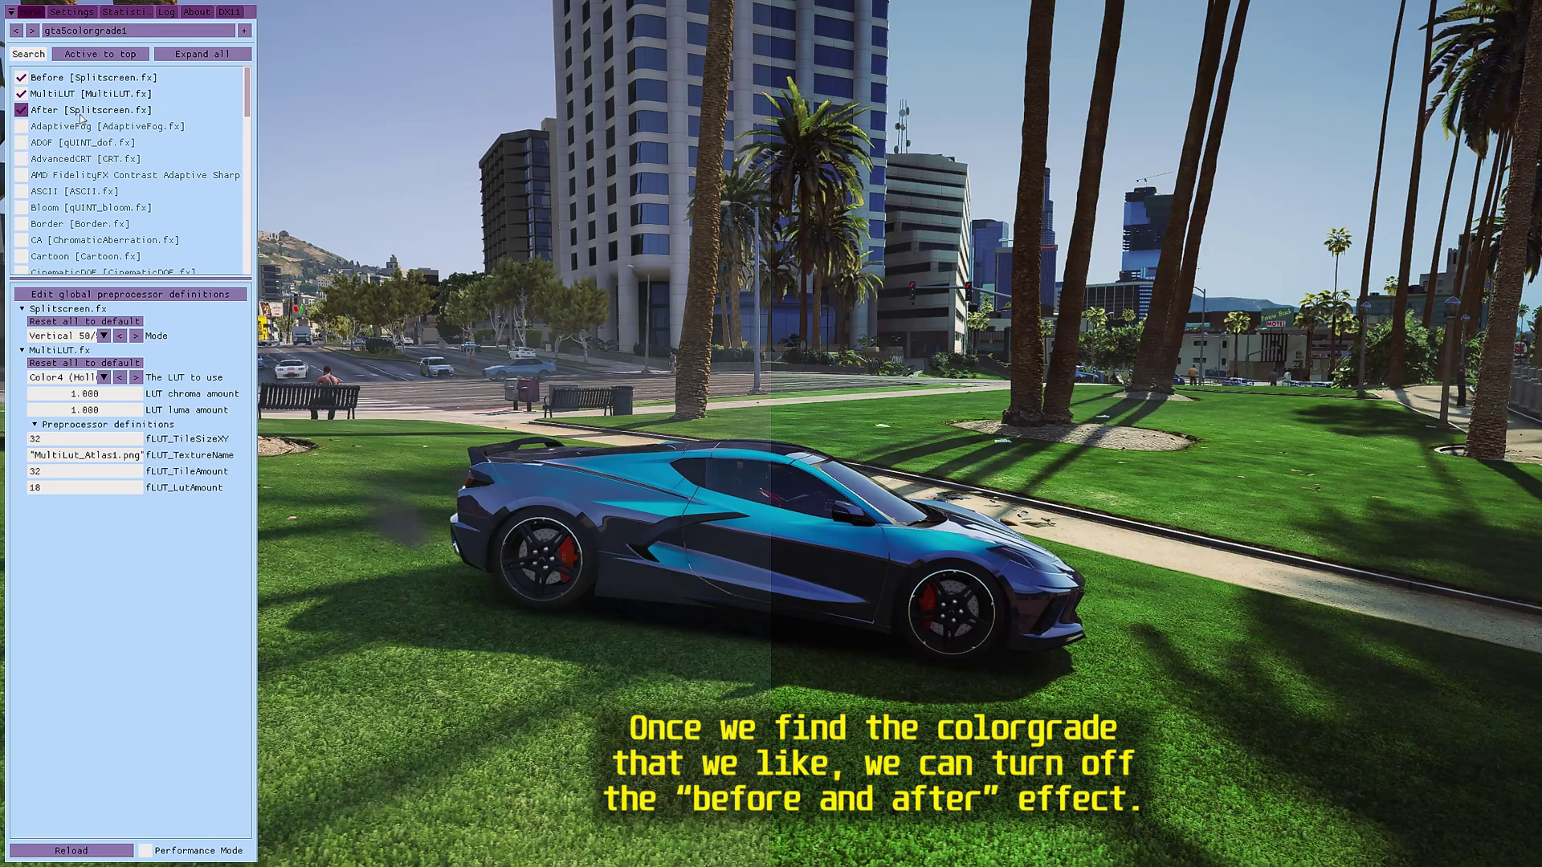
# - Disable the After and Before Splitscreen.fx shaders and sort active shaders to the top
pyautogui.click(79, 115)
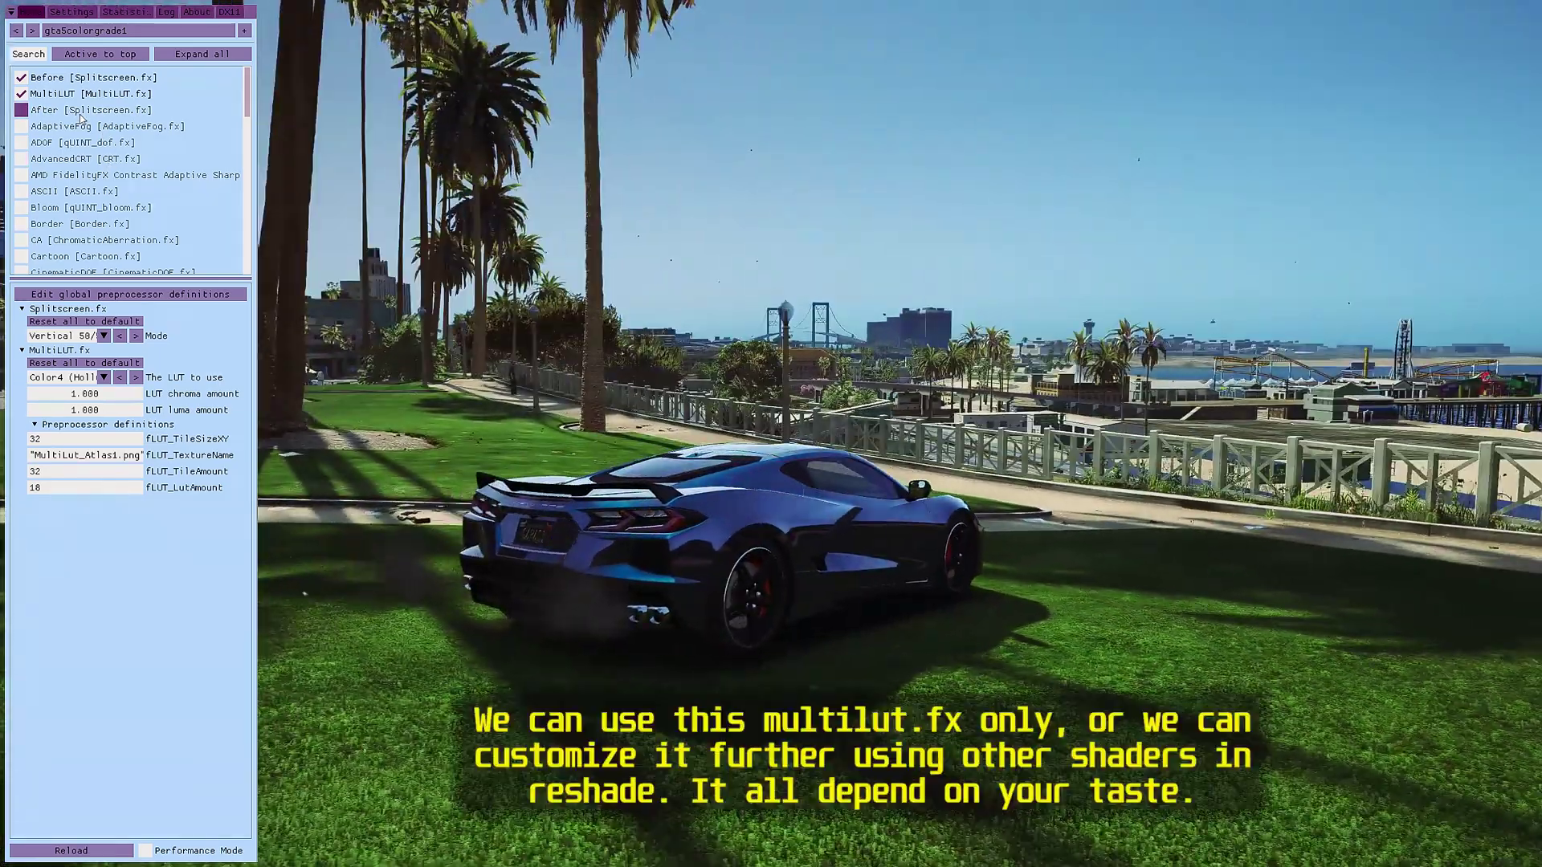
pyautogui.click(79, 114)
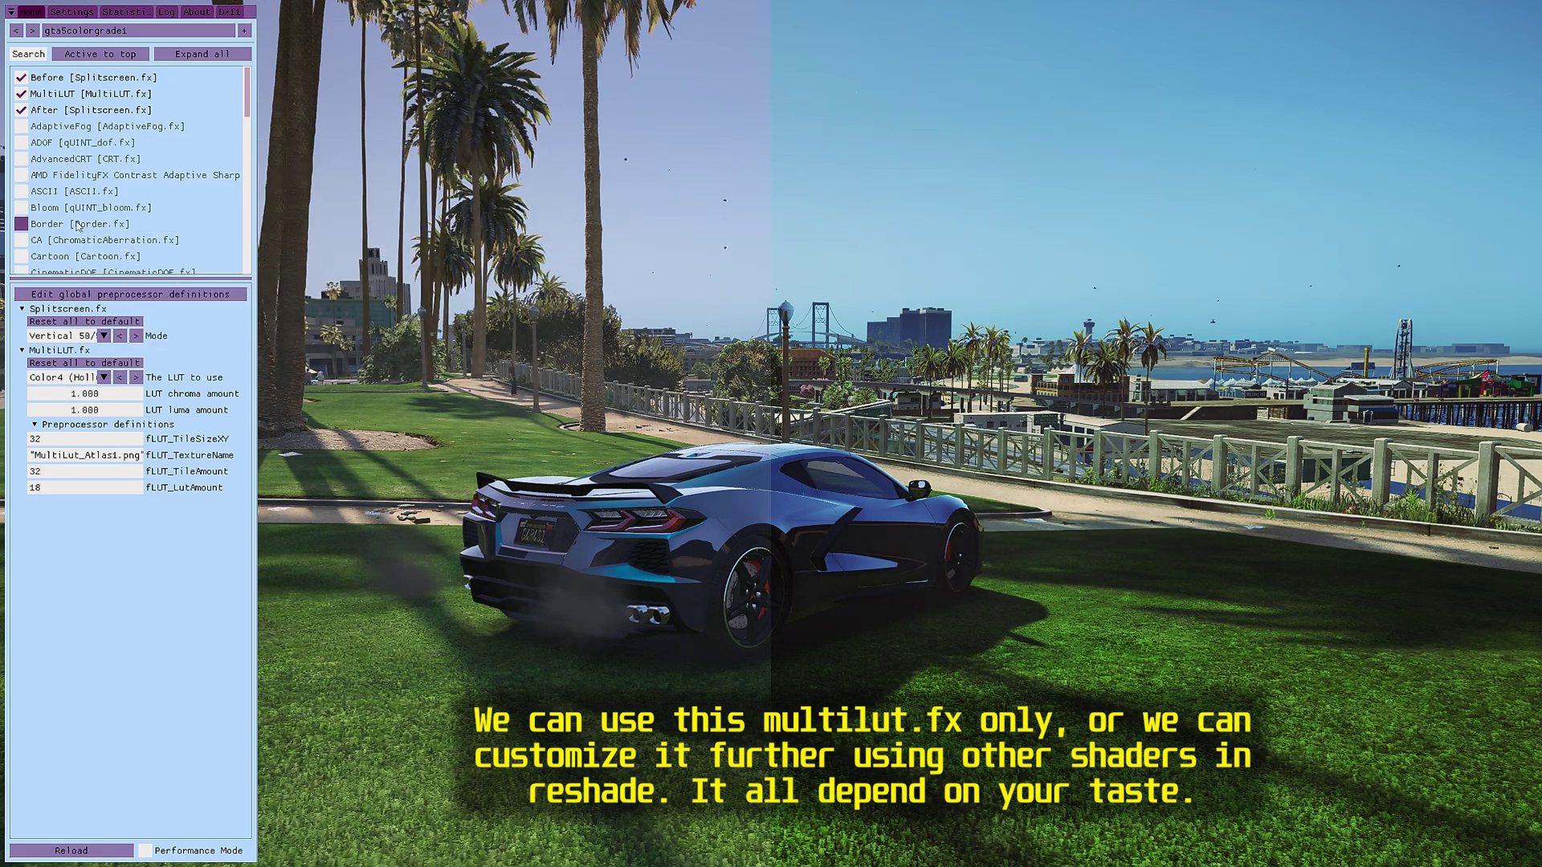
pyautogui.click(69, 112)
pyautogui.click(49, 77)
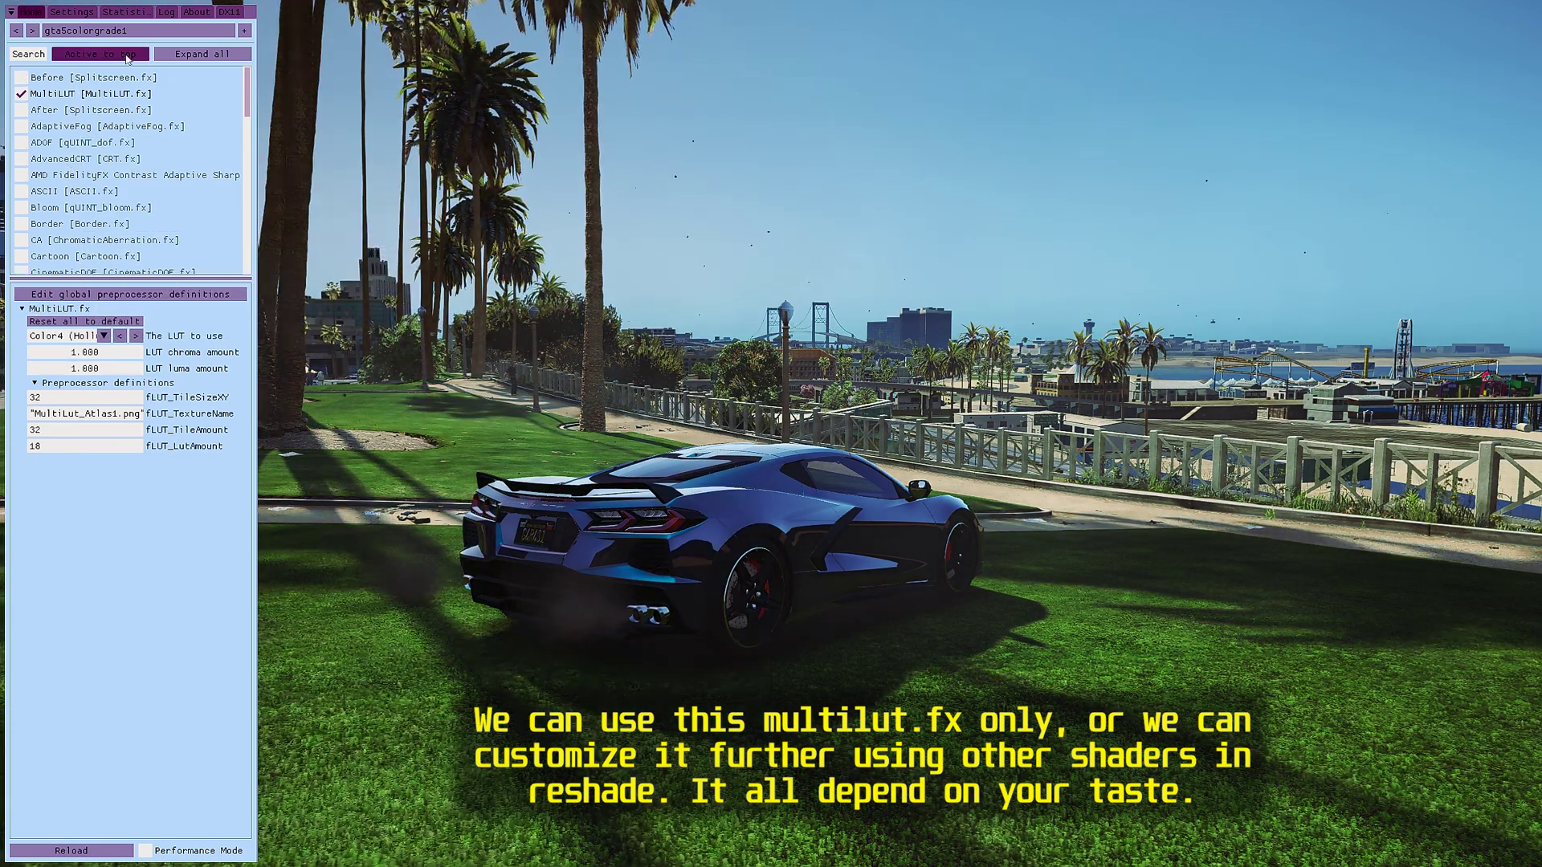
pyautogui.click(100, 54)
# - Enable HDR [FakeHDR.fx], lowering its Radius 1 and nudging Radius 2 down to 0.177
pyautogui.moveTo(248, 116); pyautogui.dragTo(241, 198)
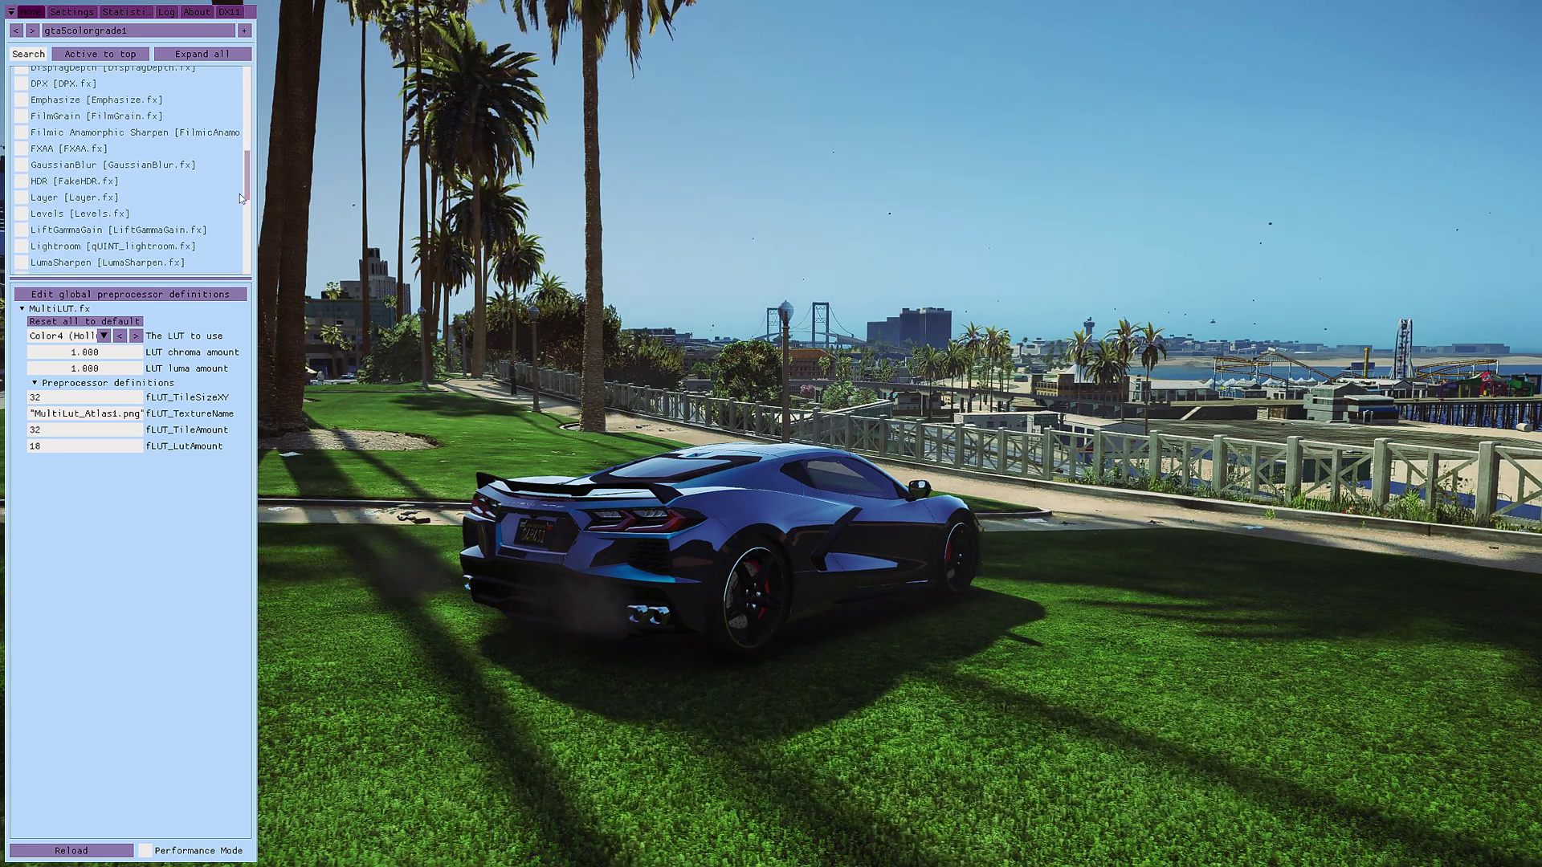
pyautogui.click(88, 187)
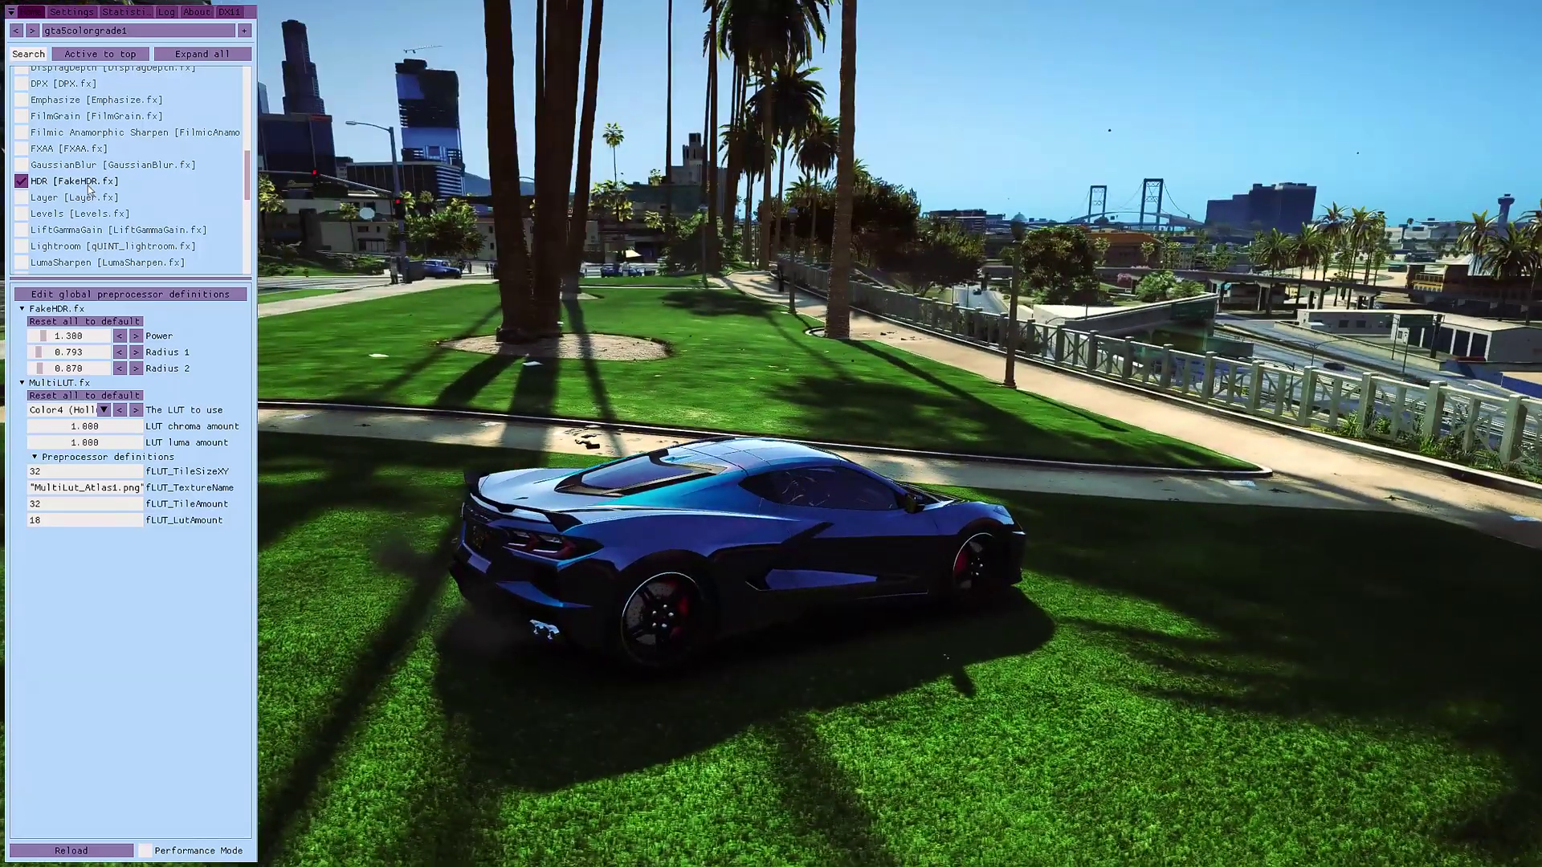
pyautogui.moveTo(56, 352); pyautogui.dragTo(120, 369)
pyautogui.click(120, 368)
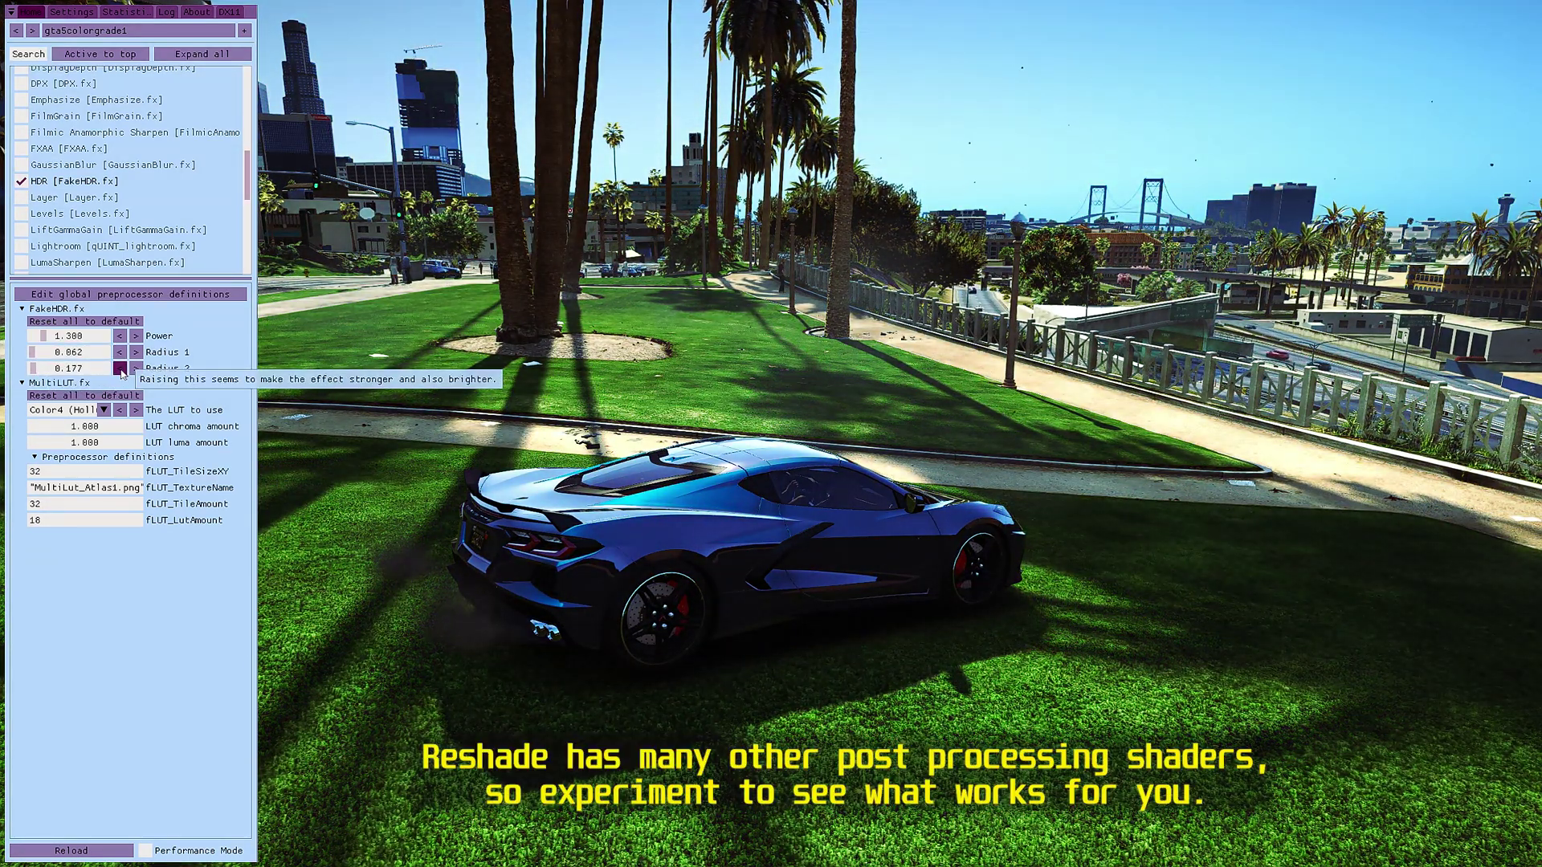